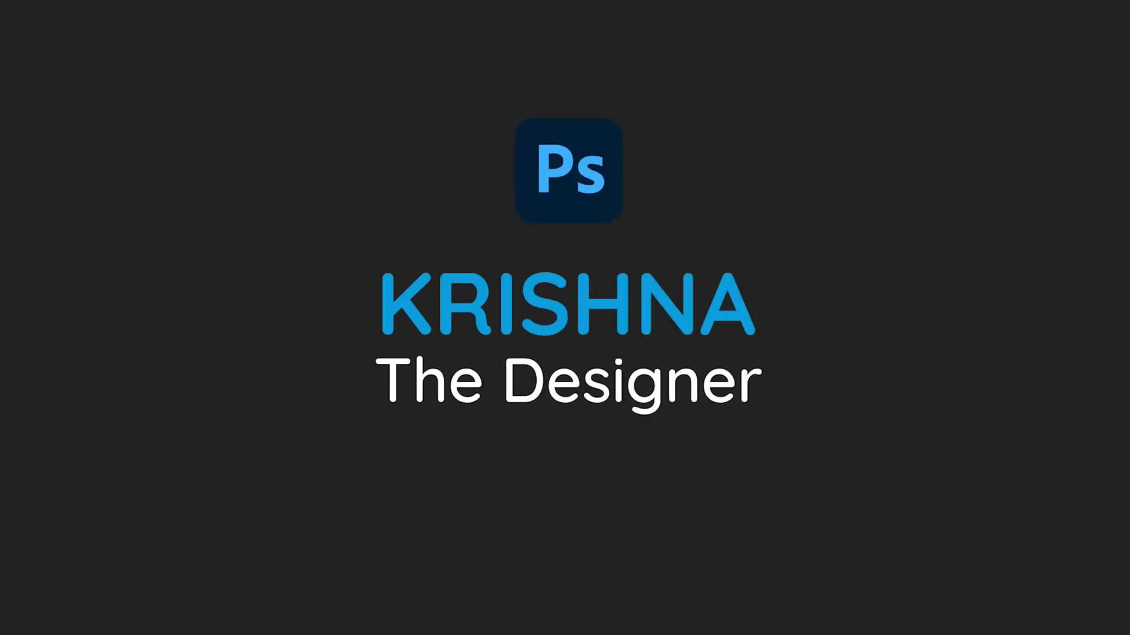
Bring up a new 1920 × 1080 px, 72 ppi, RGB, white-background document preset
left_click(37, 88)
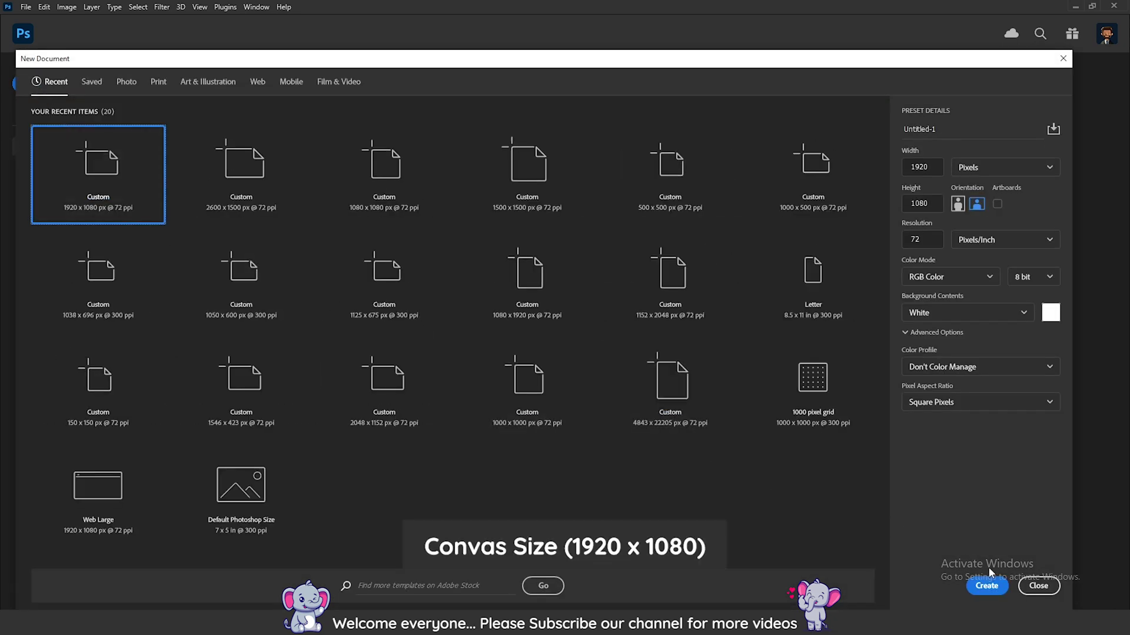
Create the 1920×1080 document, keeping the Background layer locked after undoing the unlock
left_click(988, 586)
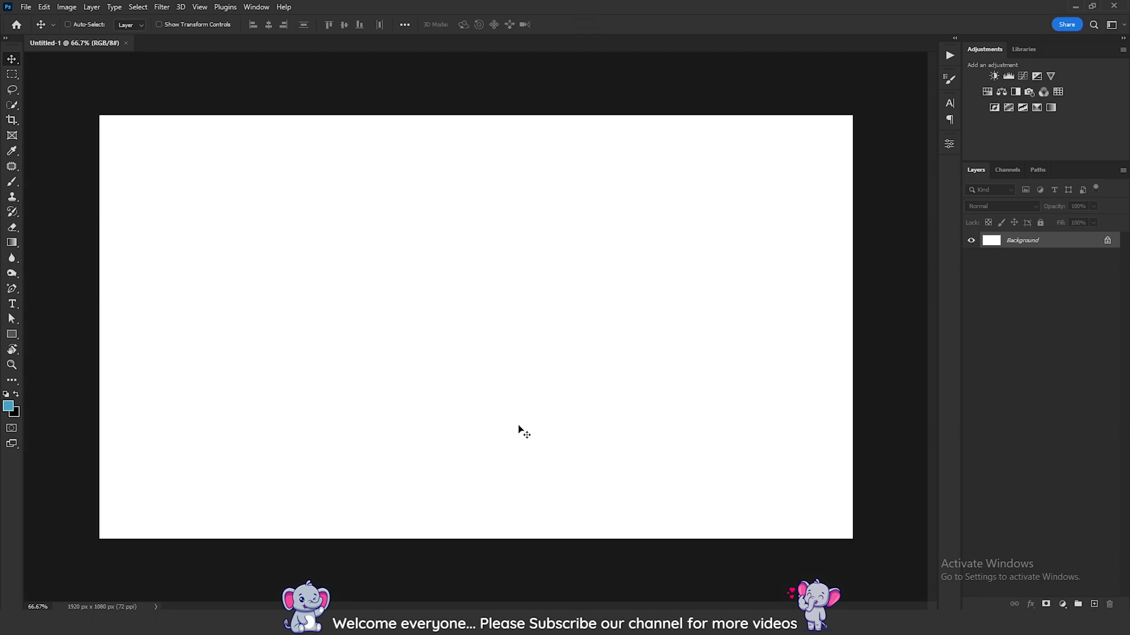
double_click(1058, 245)
left_click(497, 124)
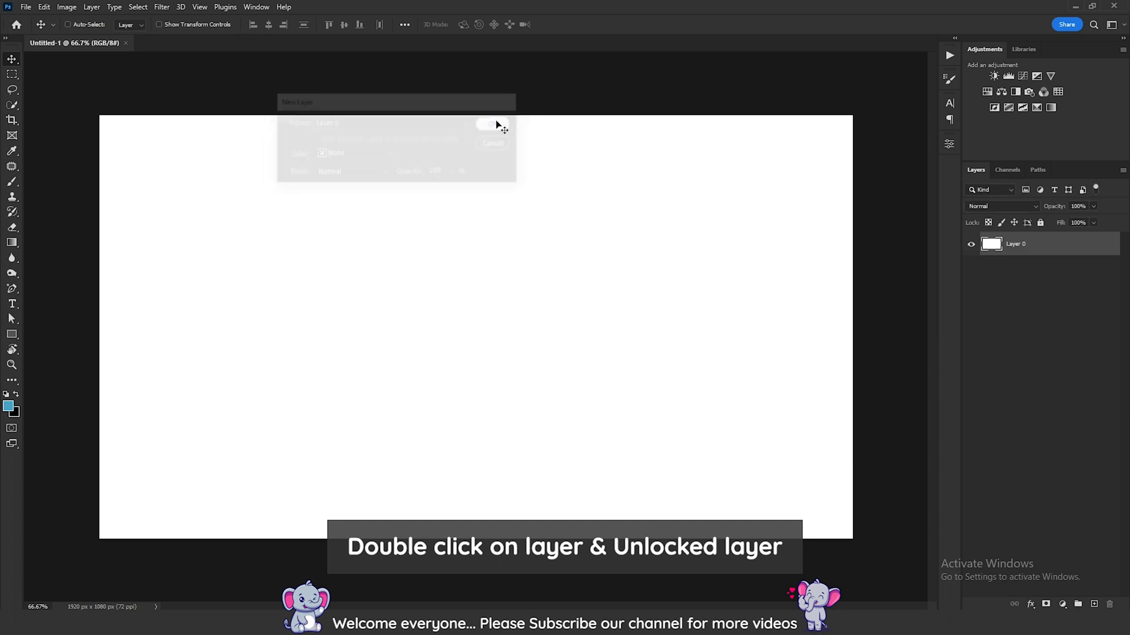
key("ctrl+z")
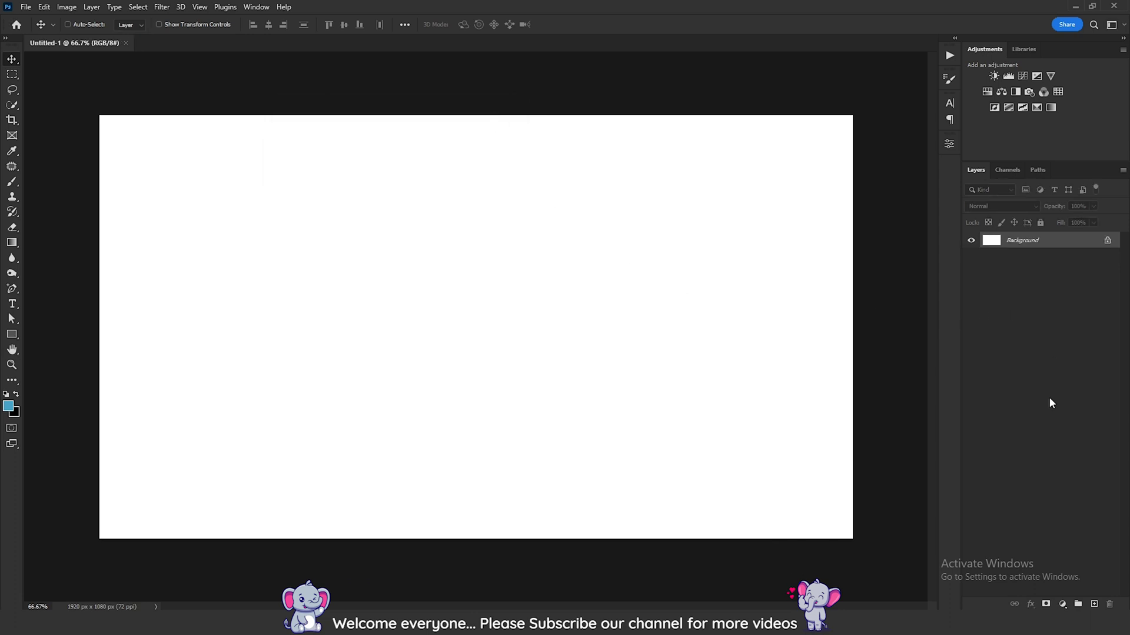
Add a Solid Color fill layer in light grey d4d4d4
left_click(1063, 605)
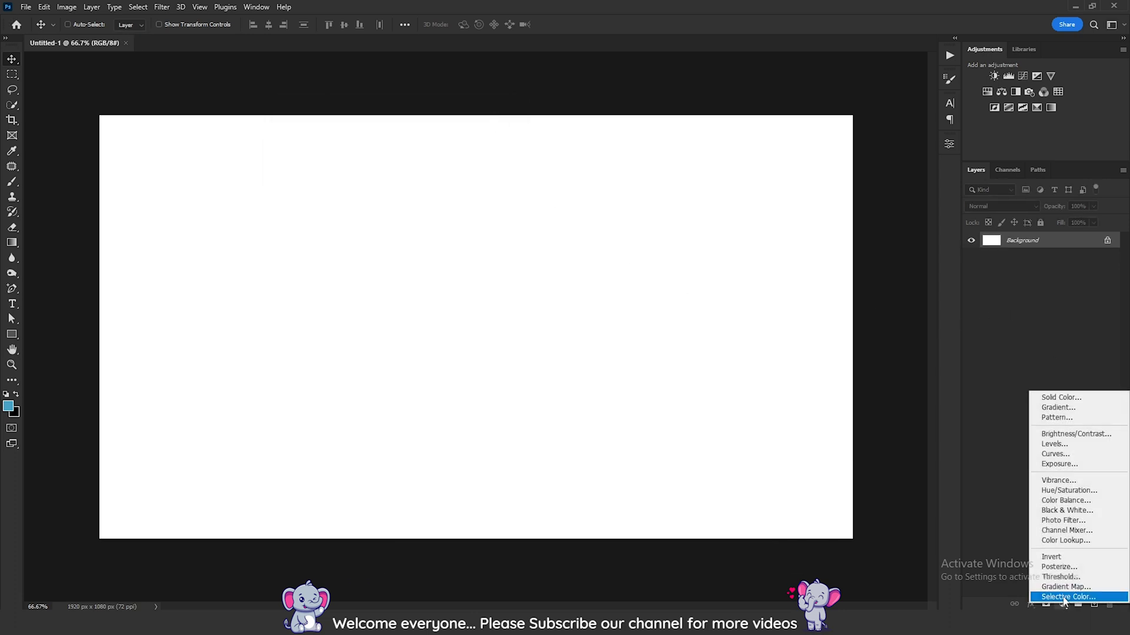
left_click(1095, 403)
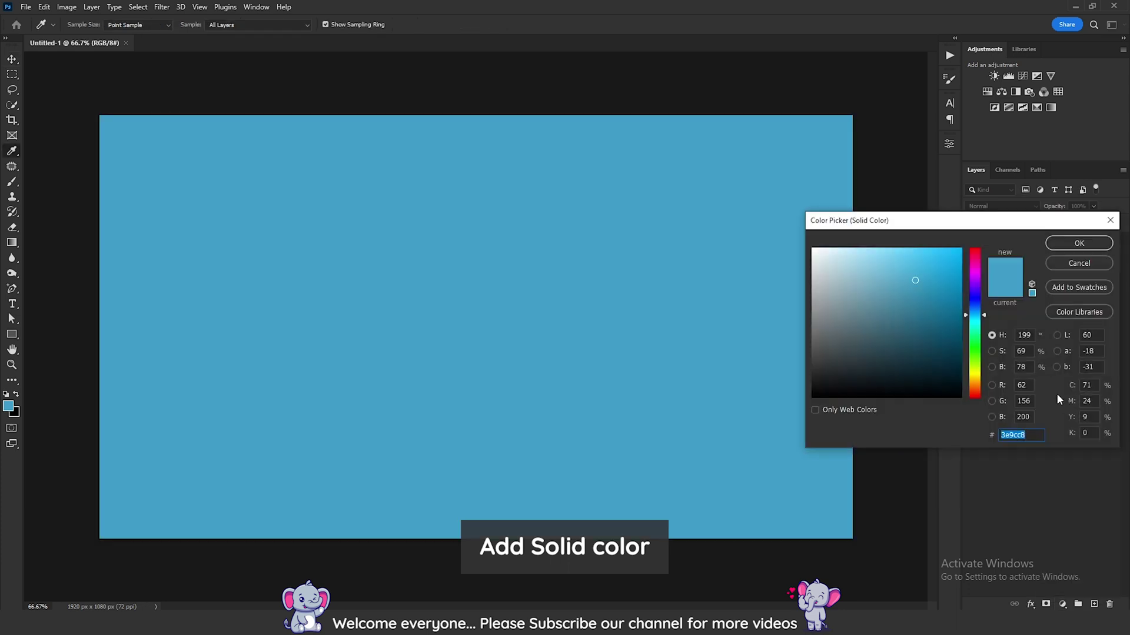
type("d4d")
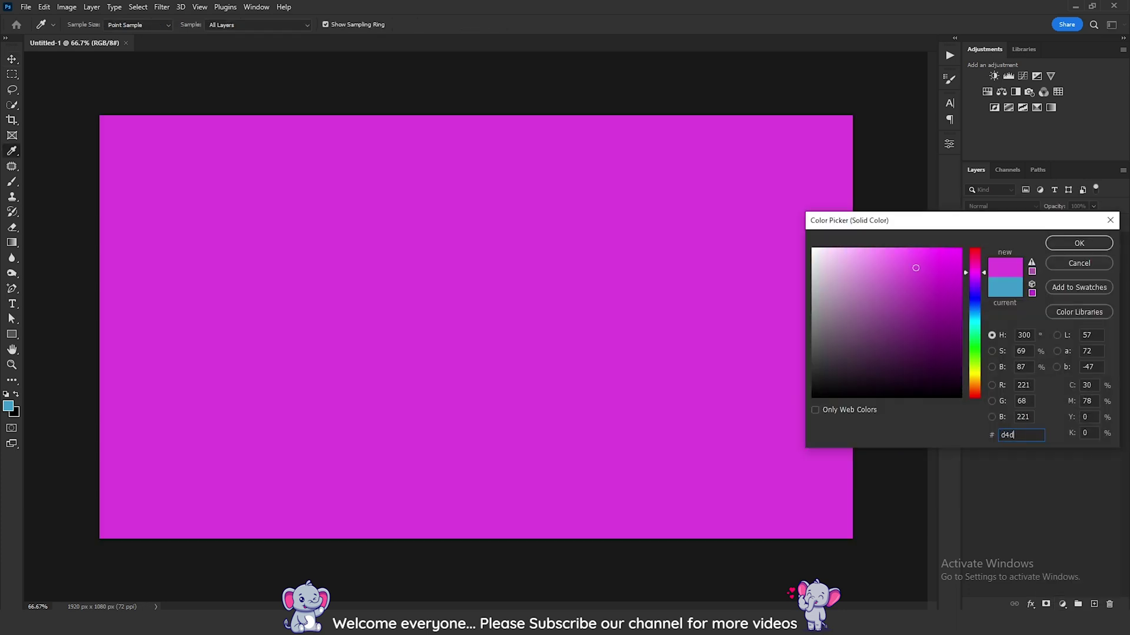
type("4d4")
key("Return")
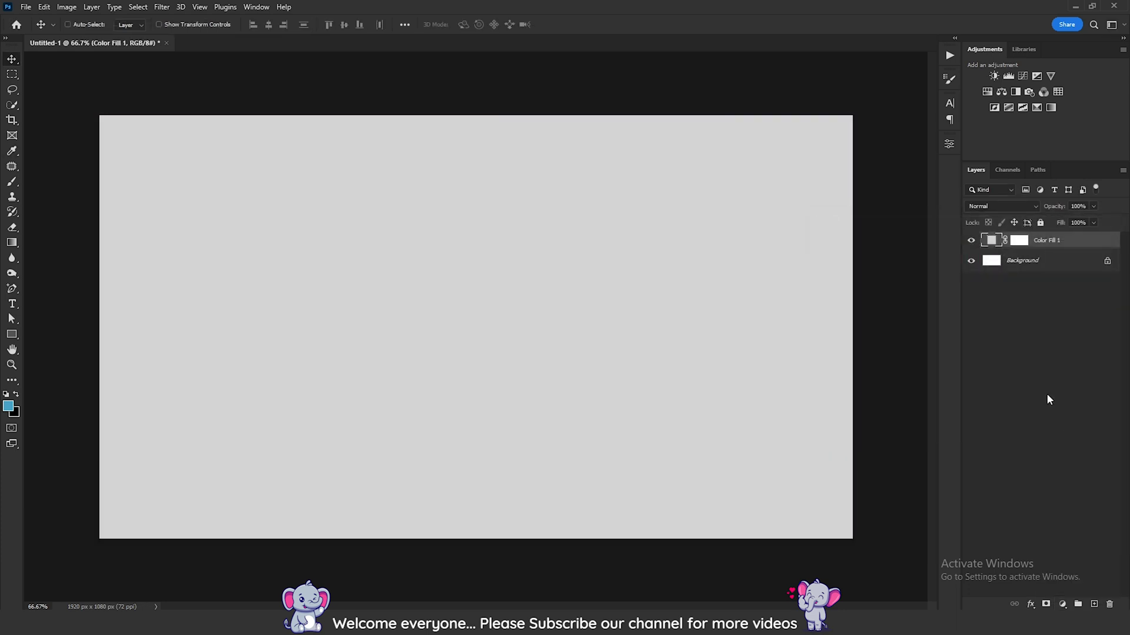
Add a Gradient Overlay to Color Fill 1, starting from the Black, White preset
double_click(1087, 245)
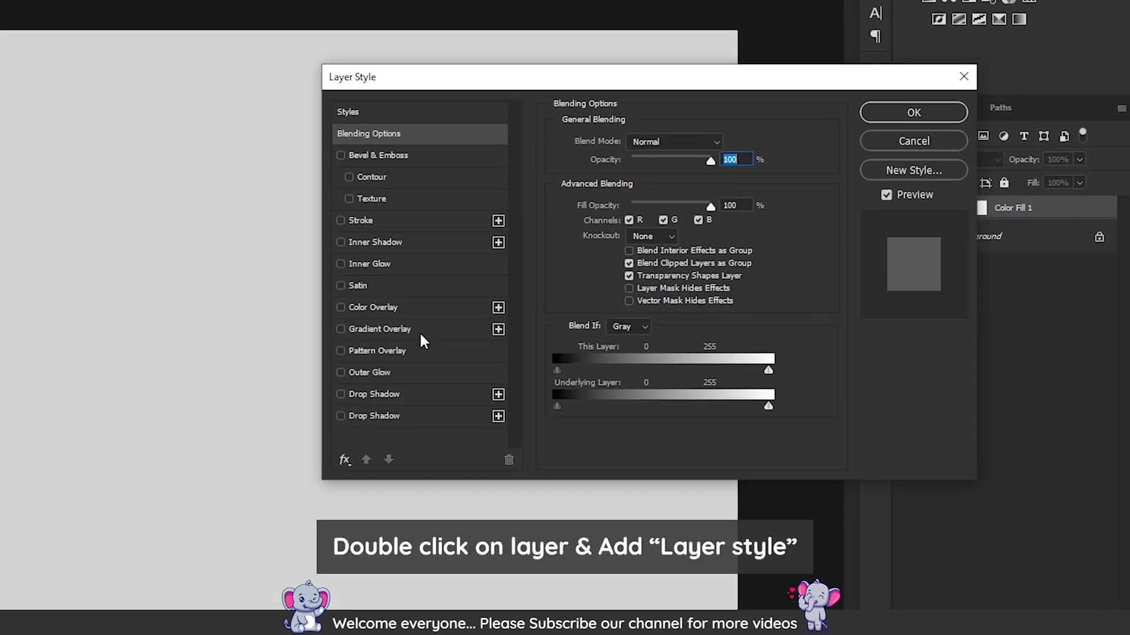
left_click(420, 334)
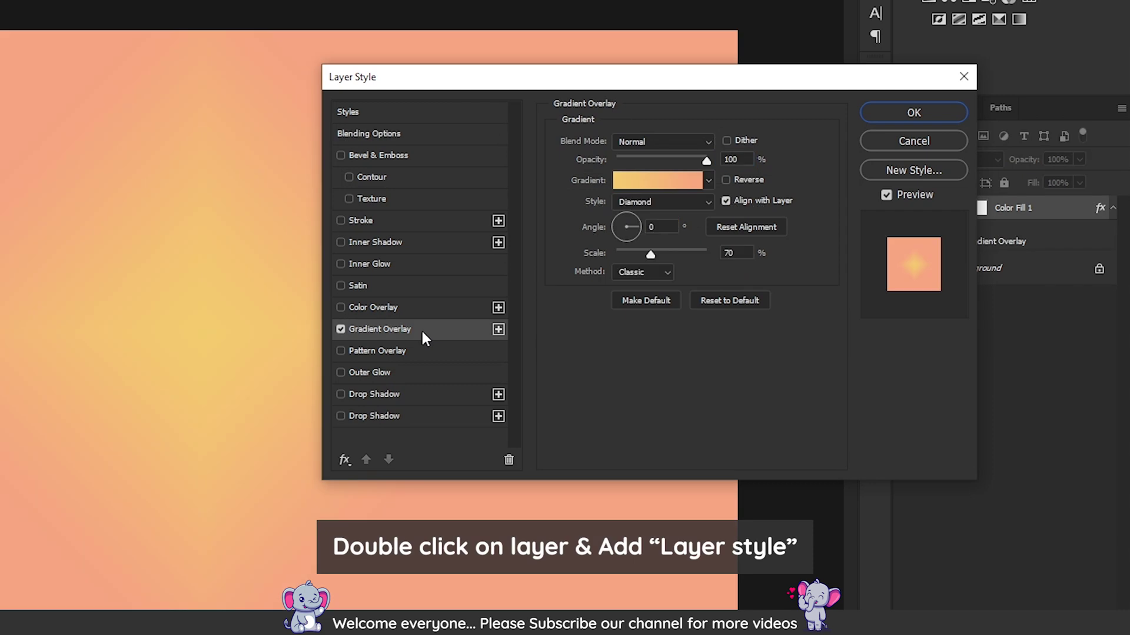
left_click(640, 179)
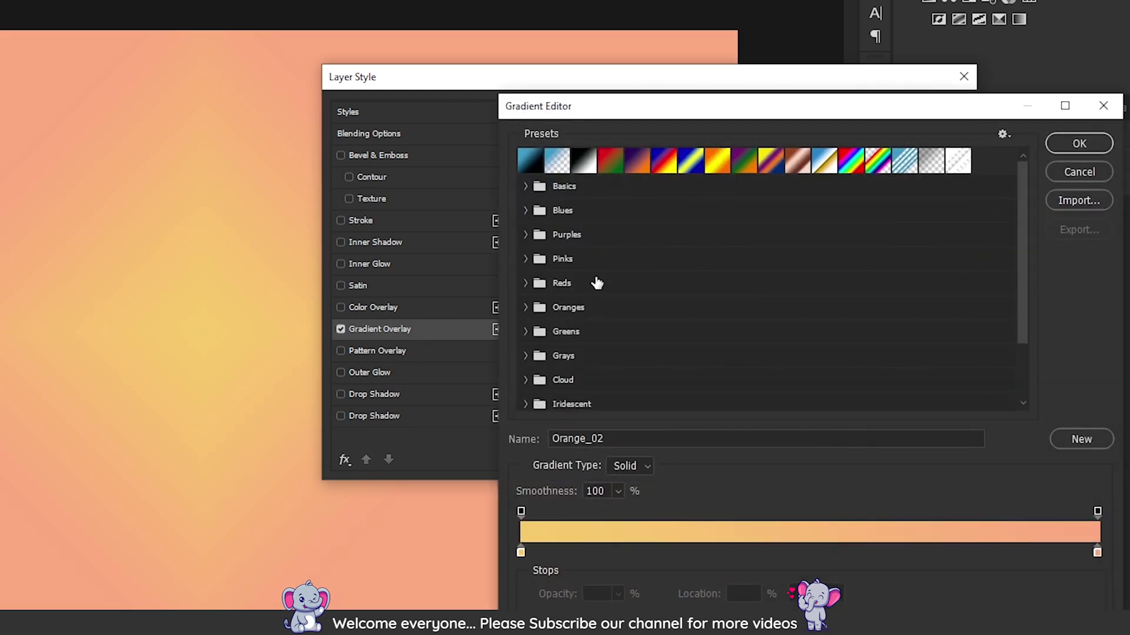
left_click(583, 160)
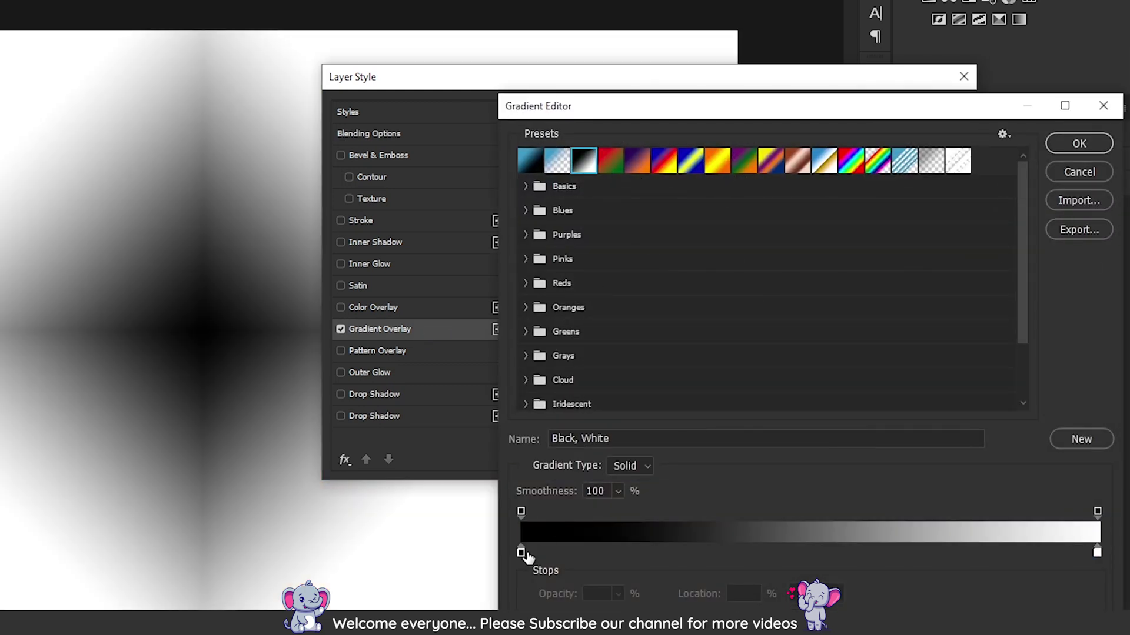
left_click(521, 549)
Recolour the gradient stops to dark grey 353535 and light grey afafaf
double_click(521, 551)
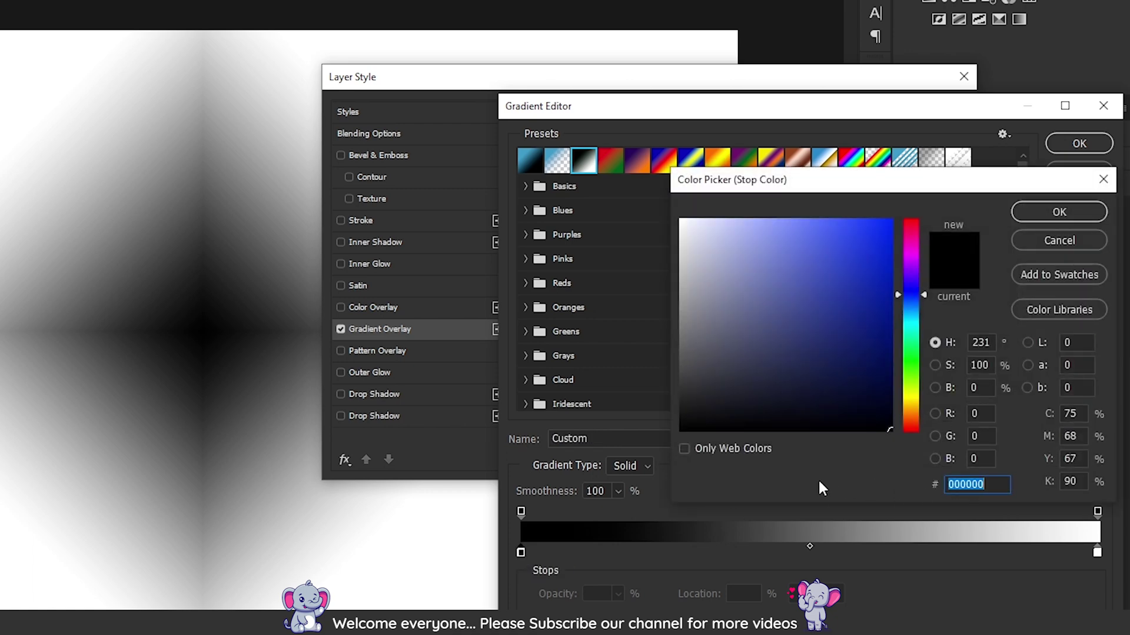
type("35353")
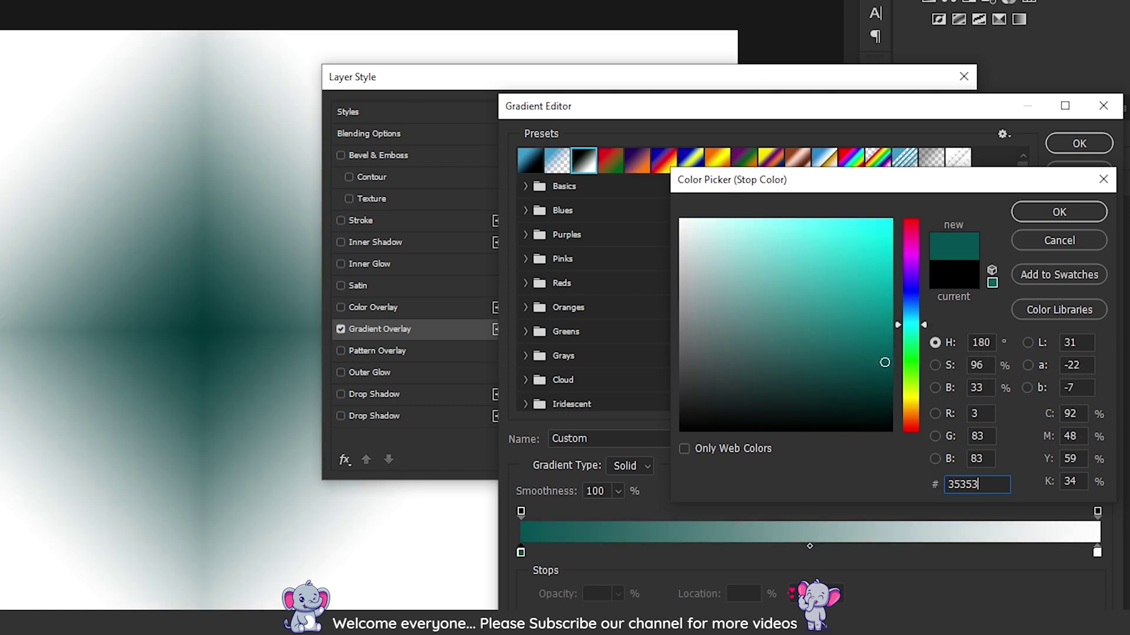
type("5")
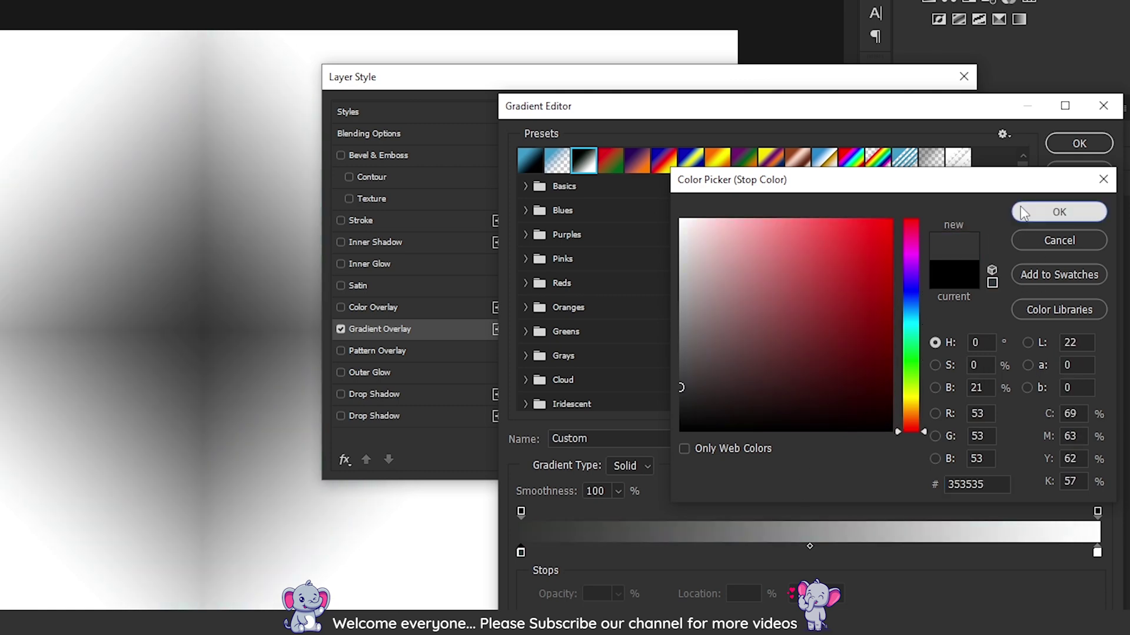
left_click(1024, 213)
double_click(1097, 553)
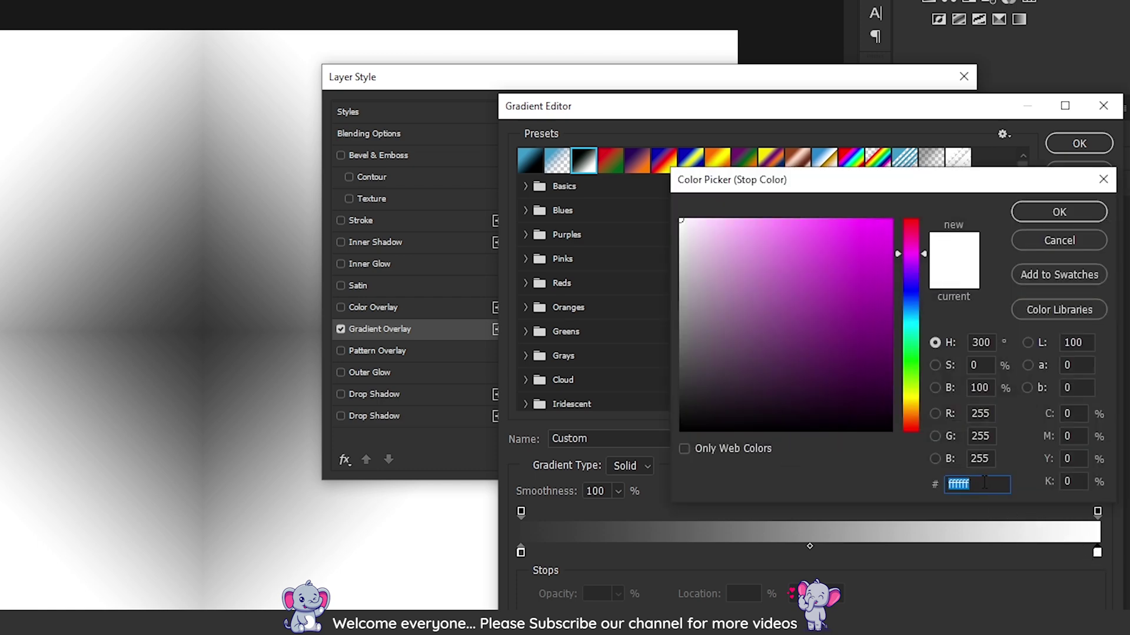
type("af")
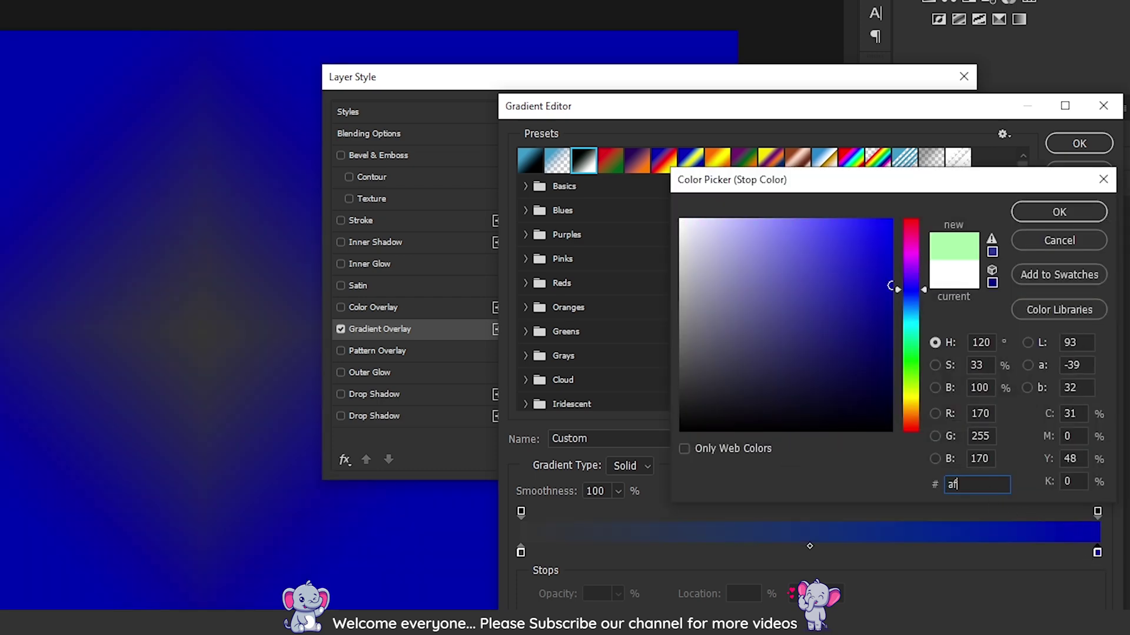
type("afaf")
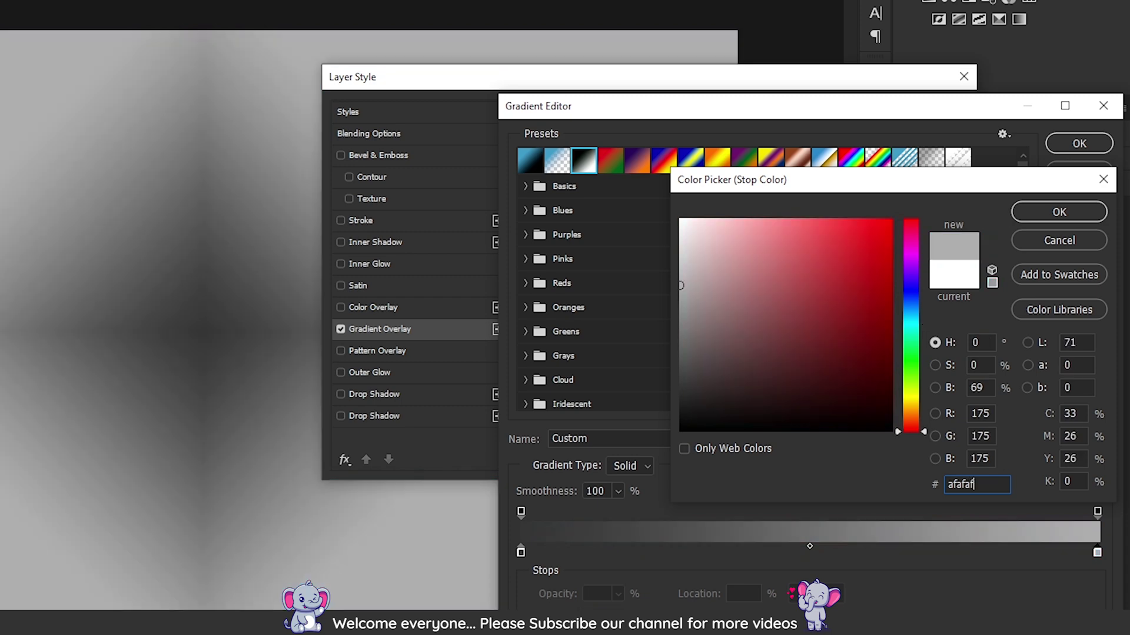
left_click(1036, 212)
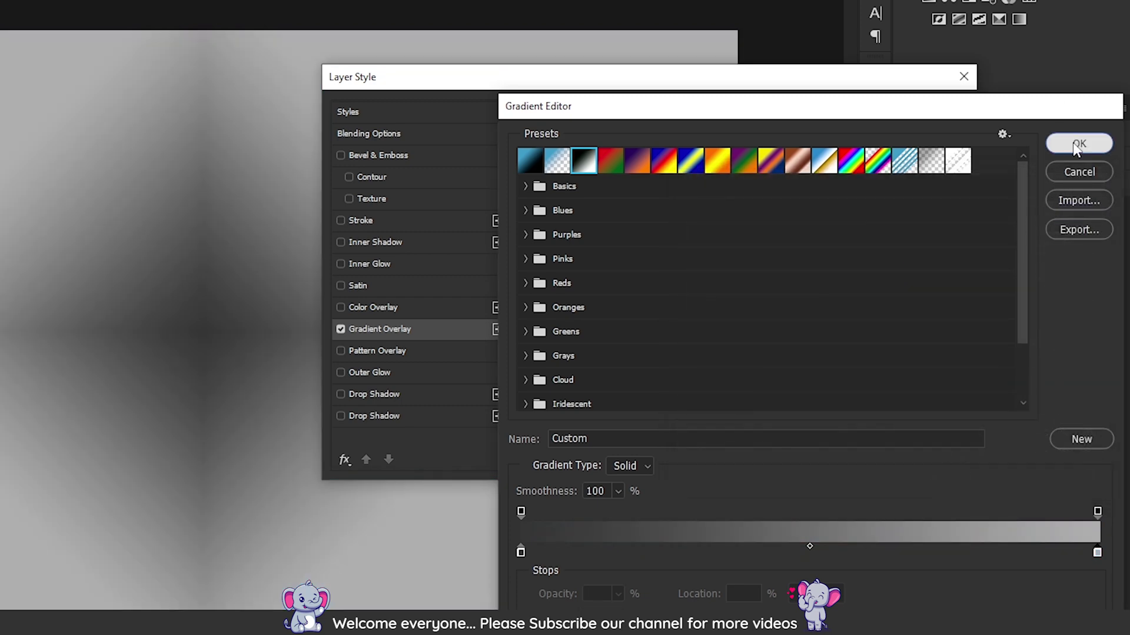
left_click(1076, 145)
Set the gradient overlay to Overlay blend, Linear style, 115° angle, 100% scale, and apply it
left_click(696, 142)
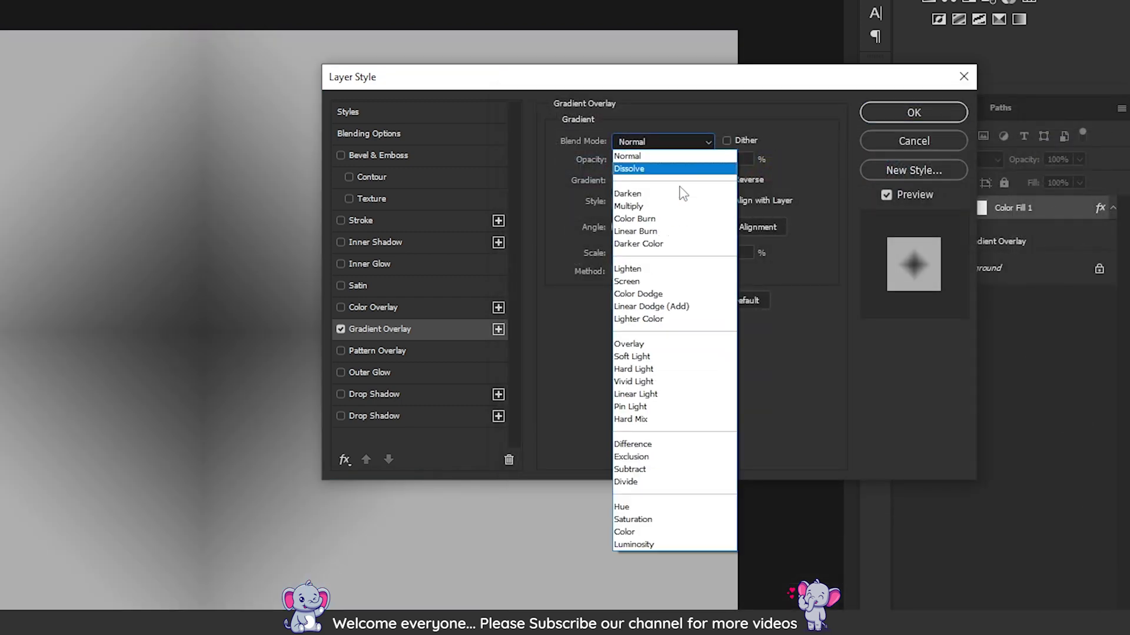
left_click(663, 345)
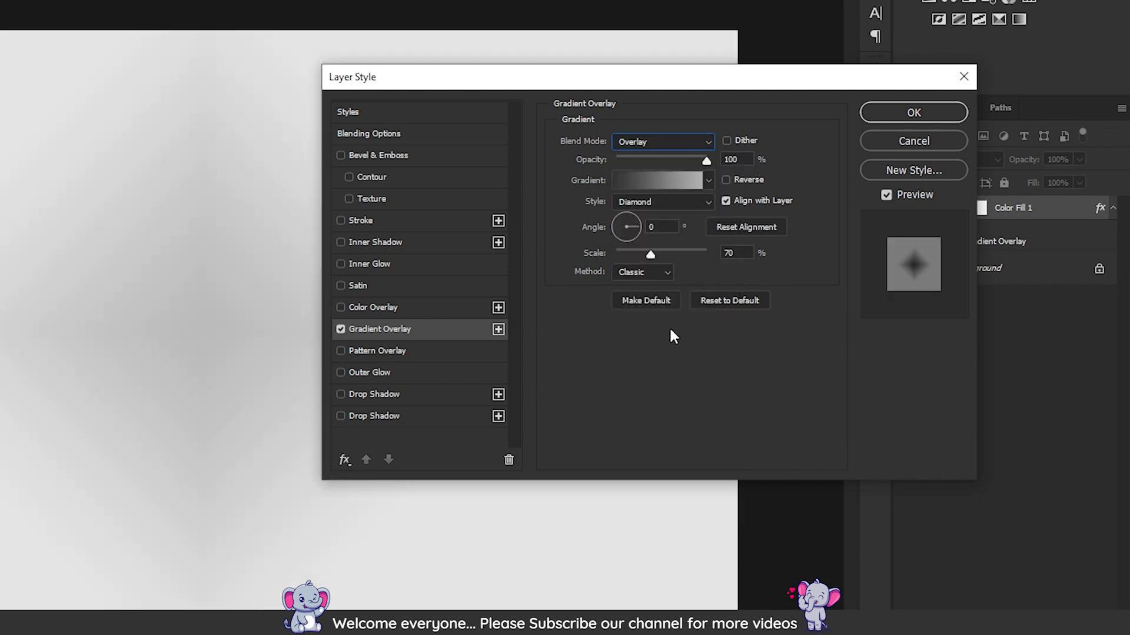
left_click(693, 201)
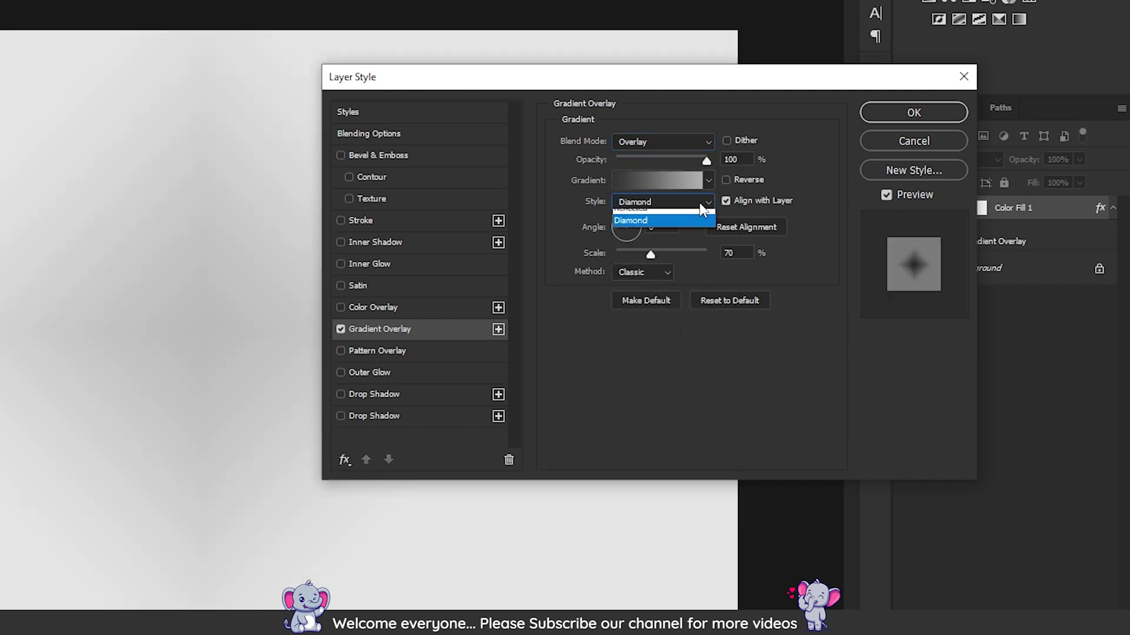
left_click(679, 217)
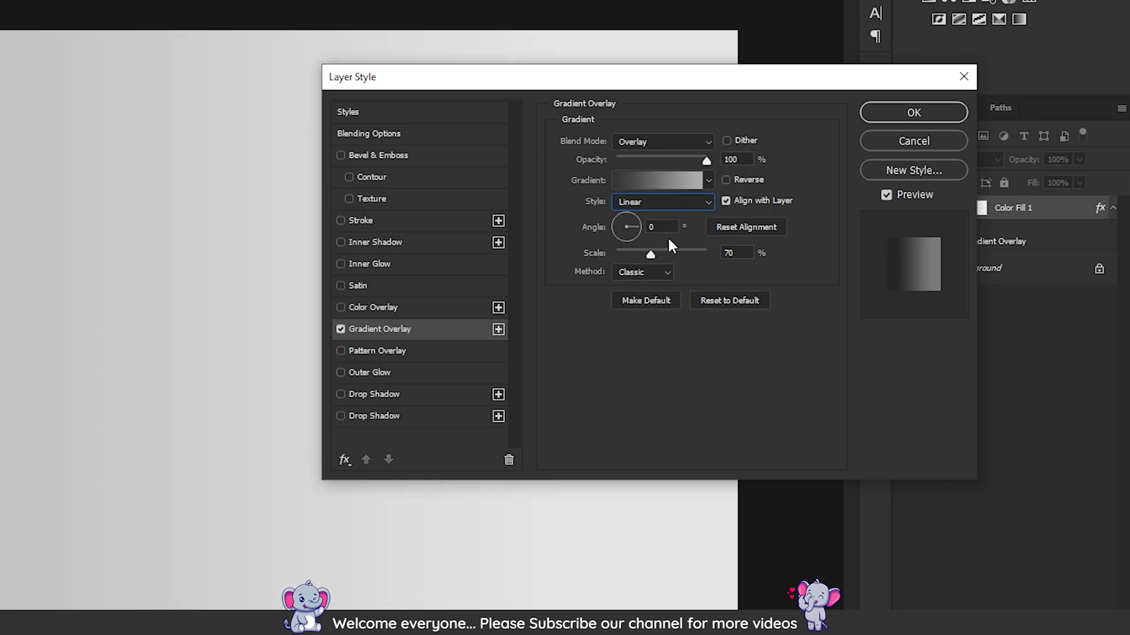
left_click(649, 228)
type("115")
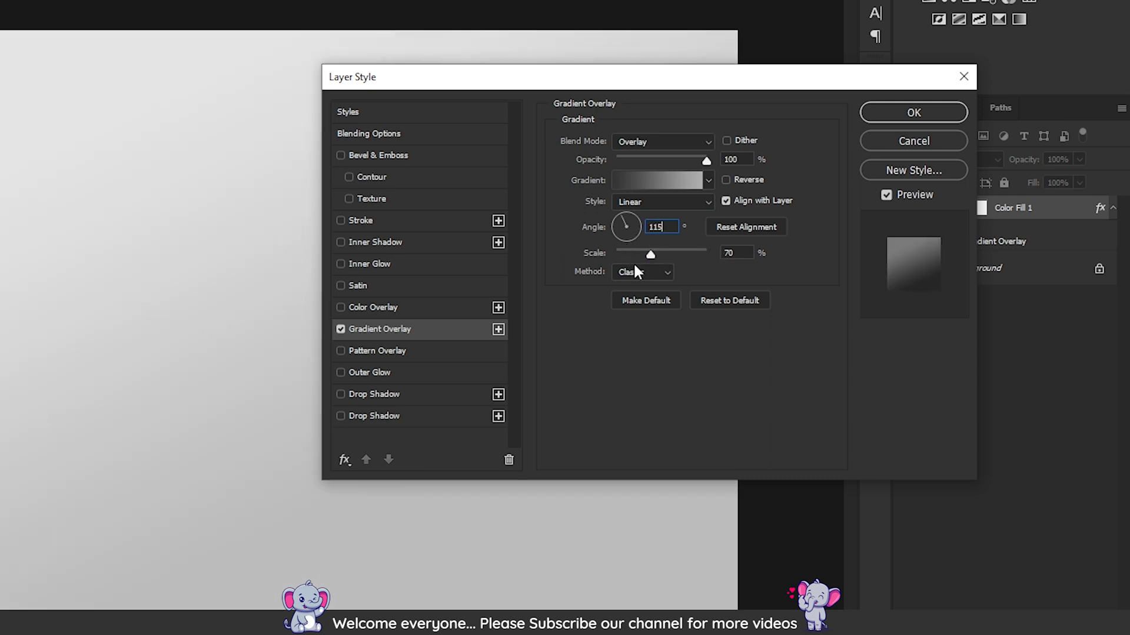
left_click(735, 251)
type("00")
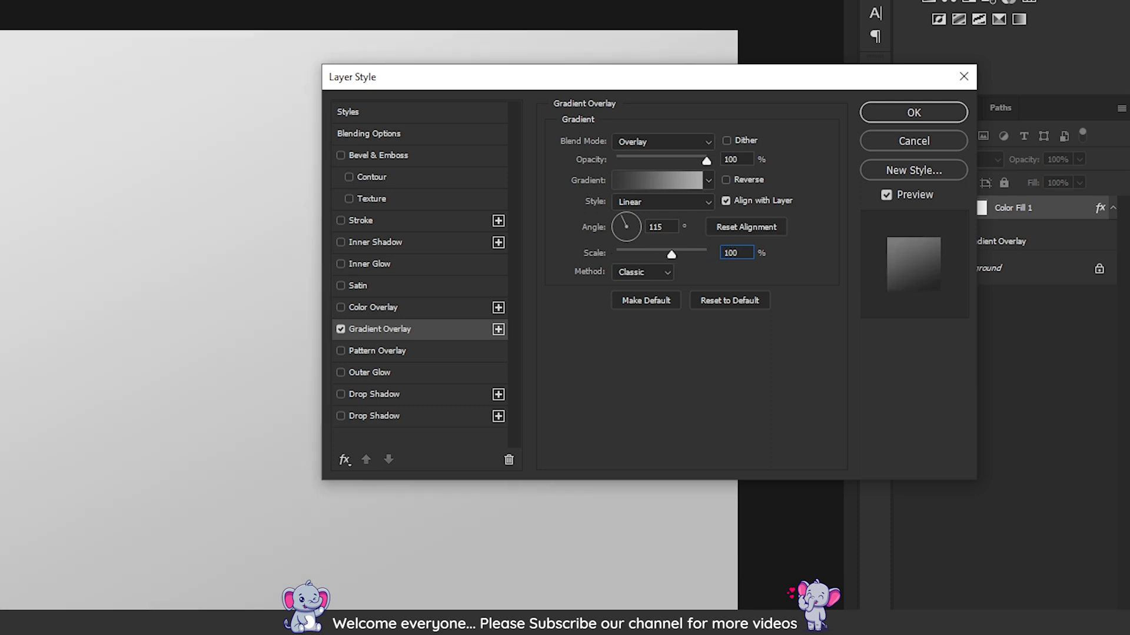
key("Return")
left_click(890, 113)
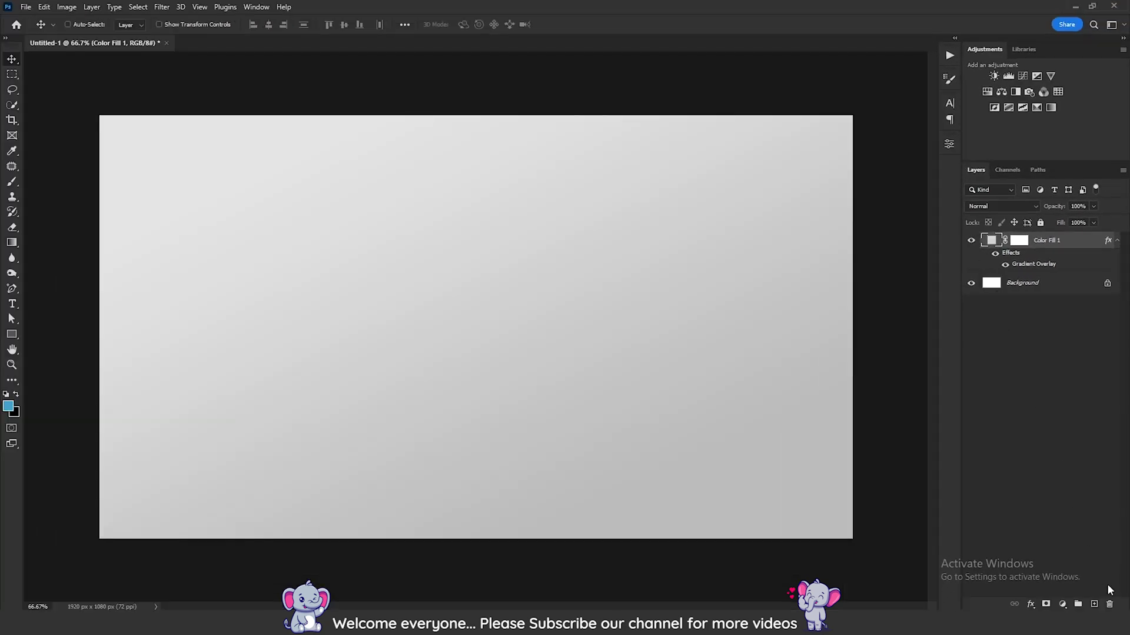
Add a new Layer 1 filled with 50% gray and blended in Soft Light
left_click(1094, 604)
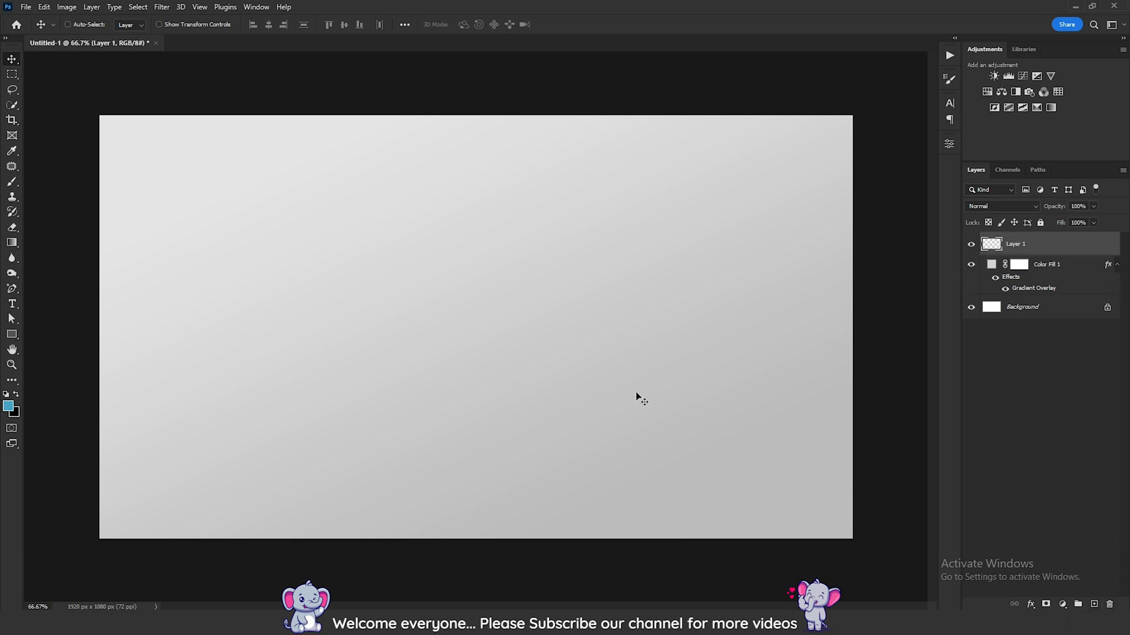
key("shift+F5")
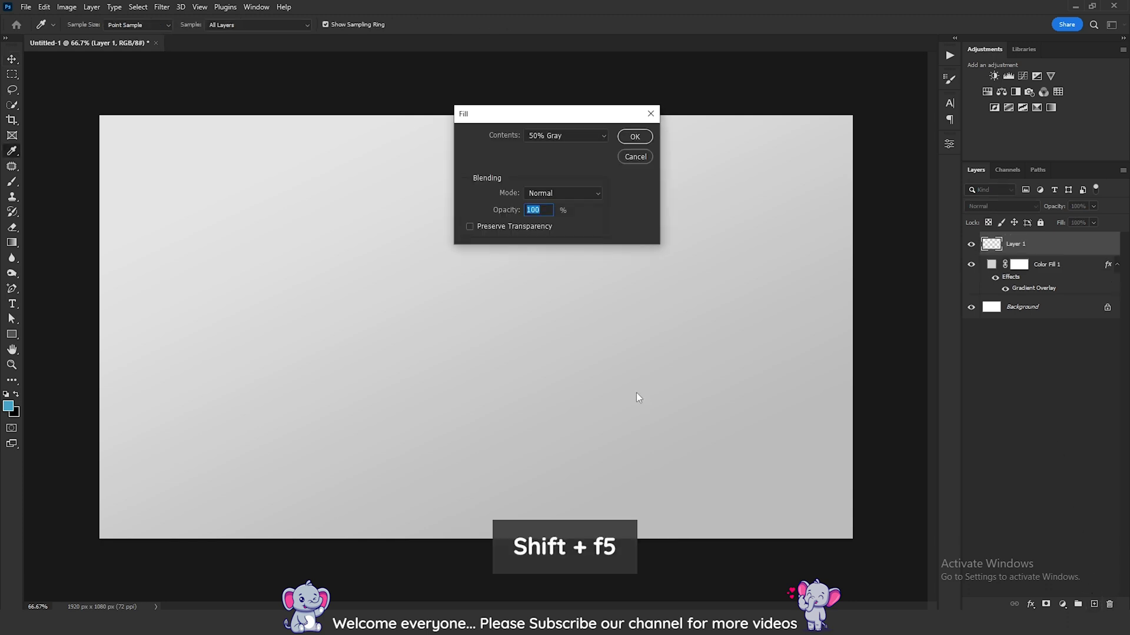
left_click(635, 136)
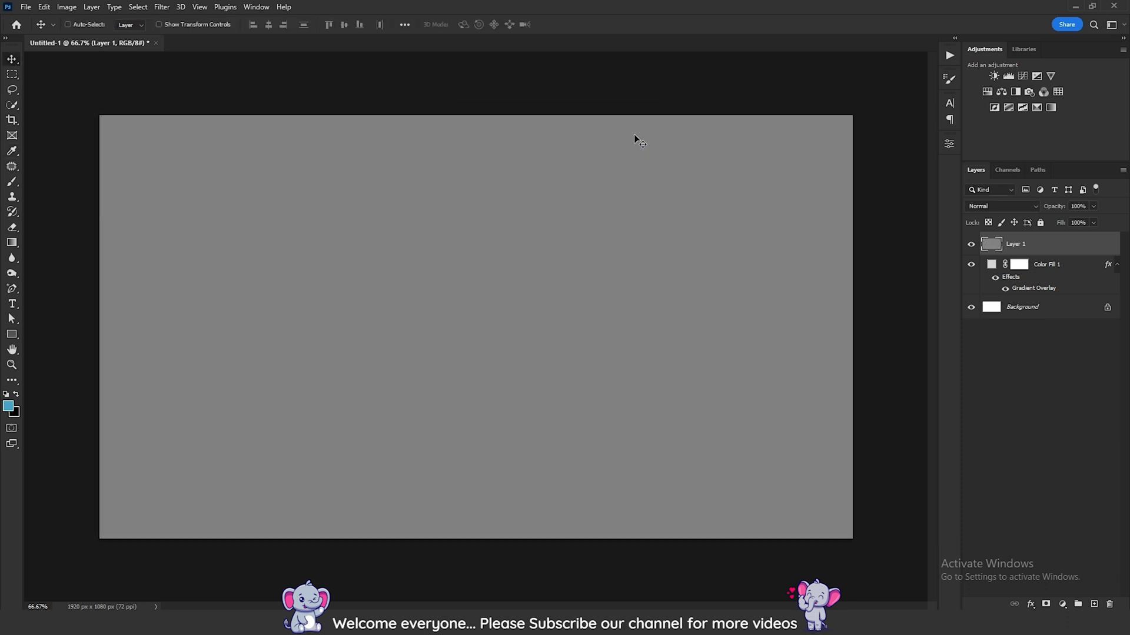
left_click(1023, 206)
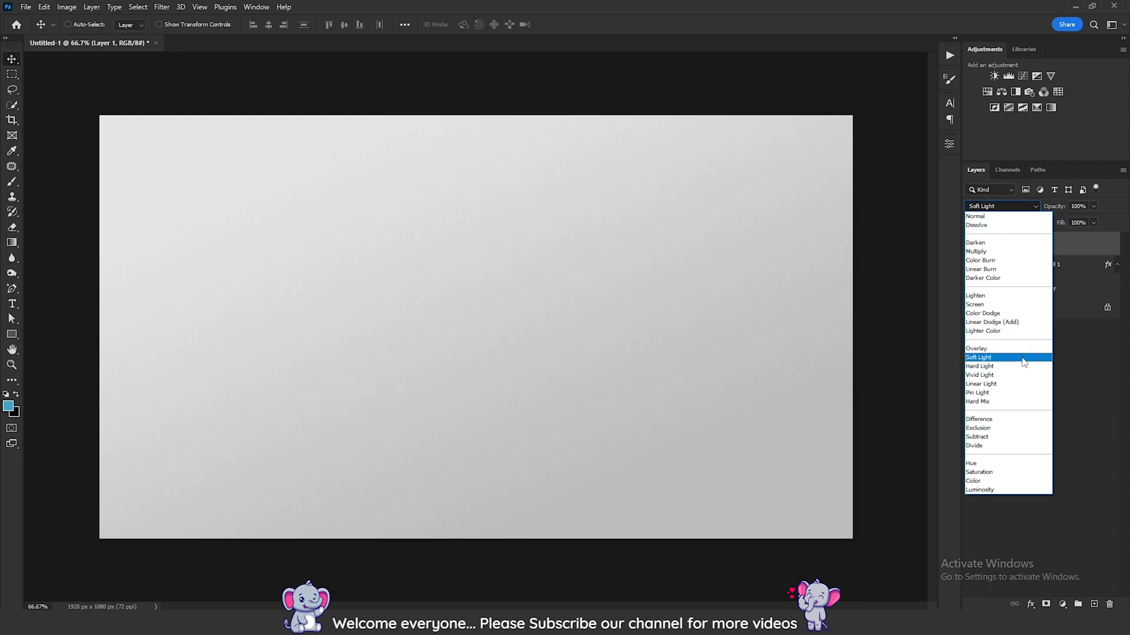
left_click(1023, 357)
left_click(1014, 380)
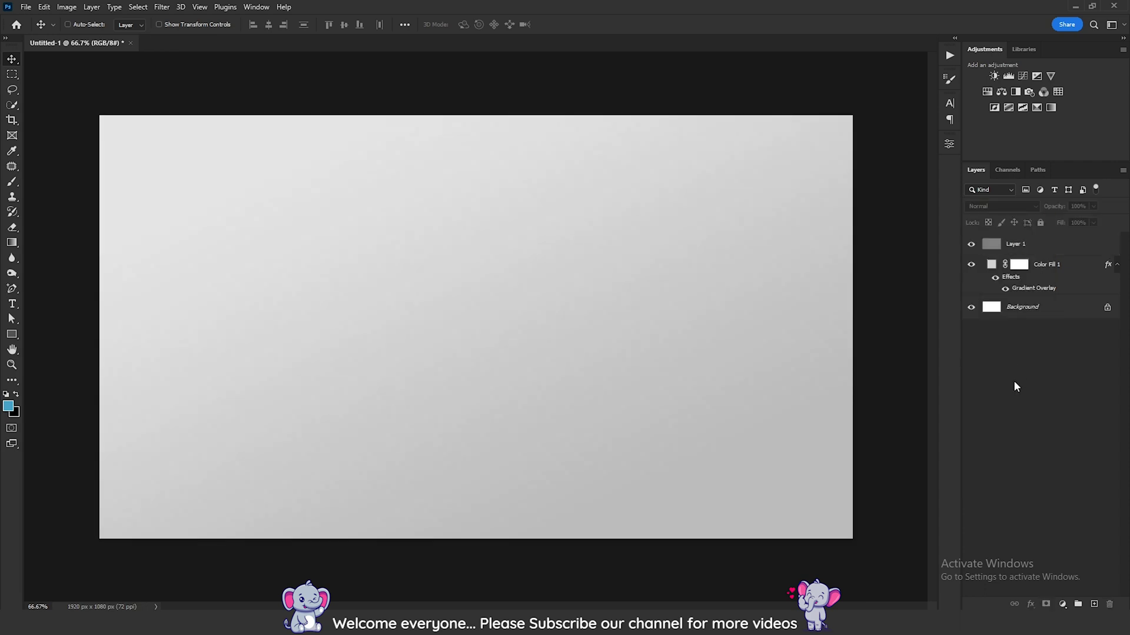
left_click(1036, 245)
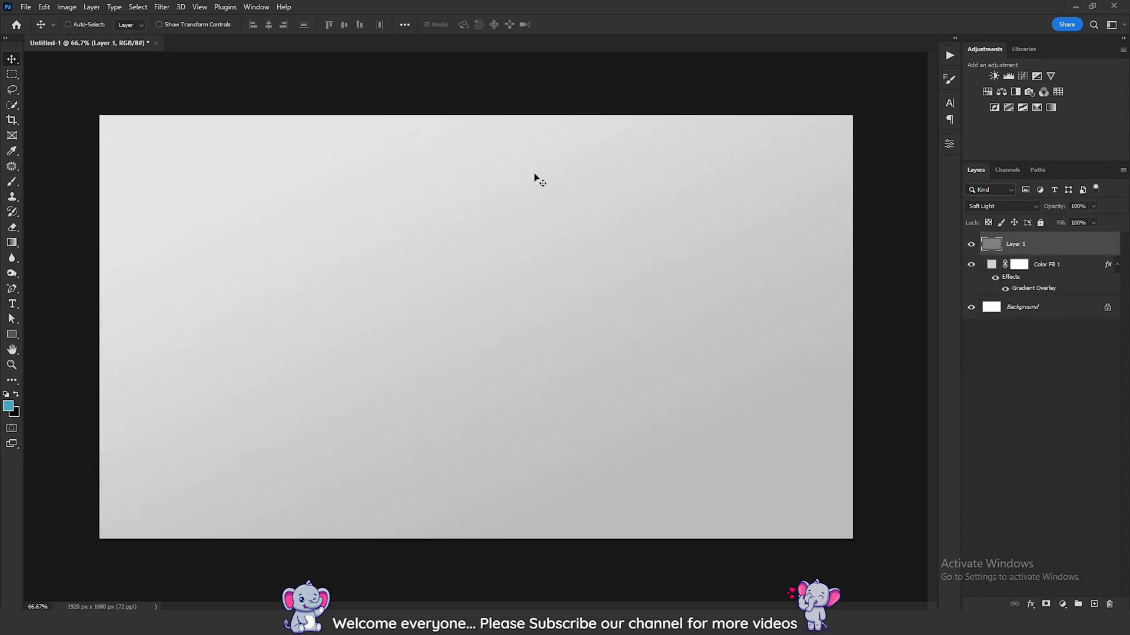
Add 5% Gaussian monochromatic noise to Layer 1, then select it with Color Fill 1
left_click(154, 7)
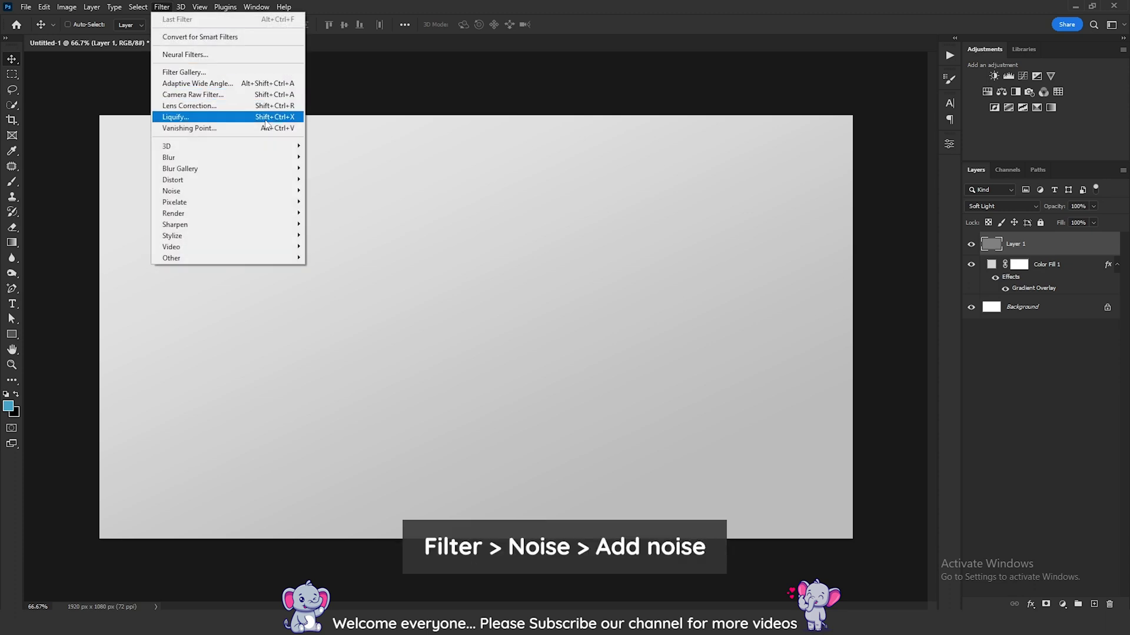
mouse_move(172, 190)
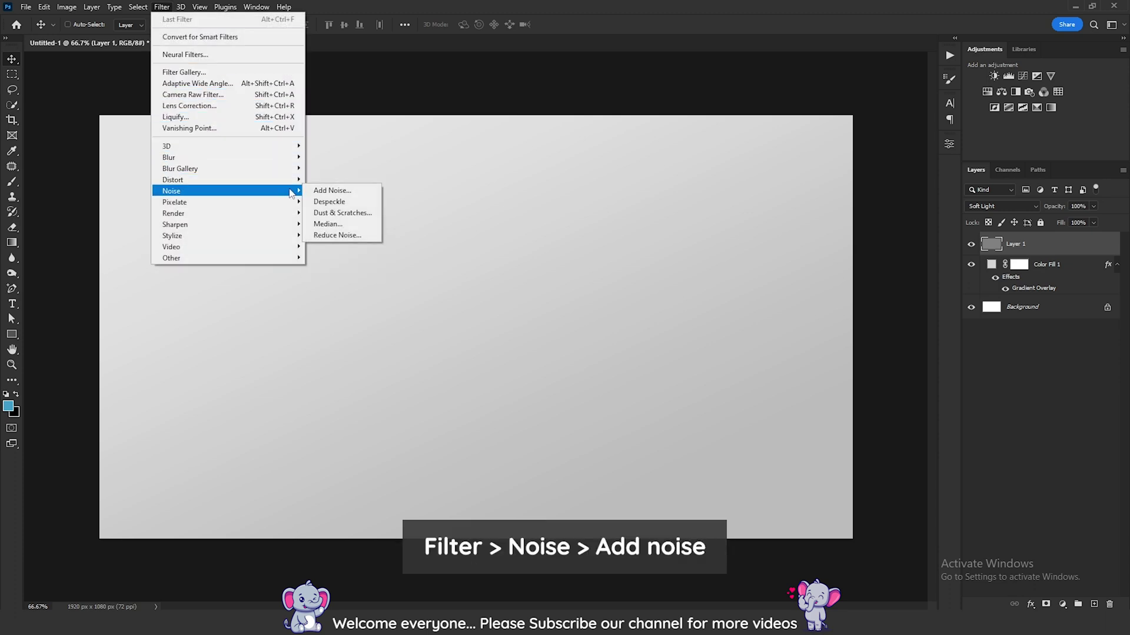
left_click(332, 191)
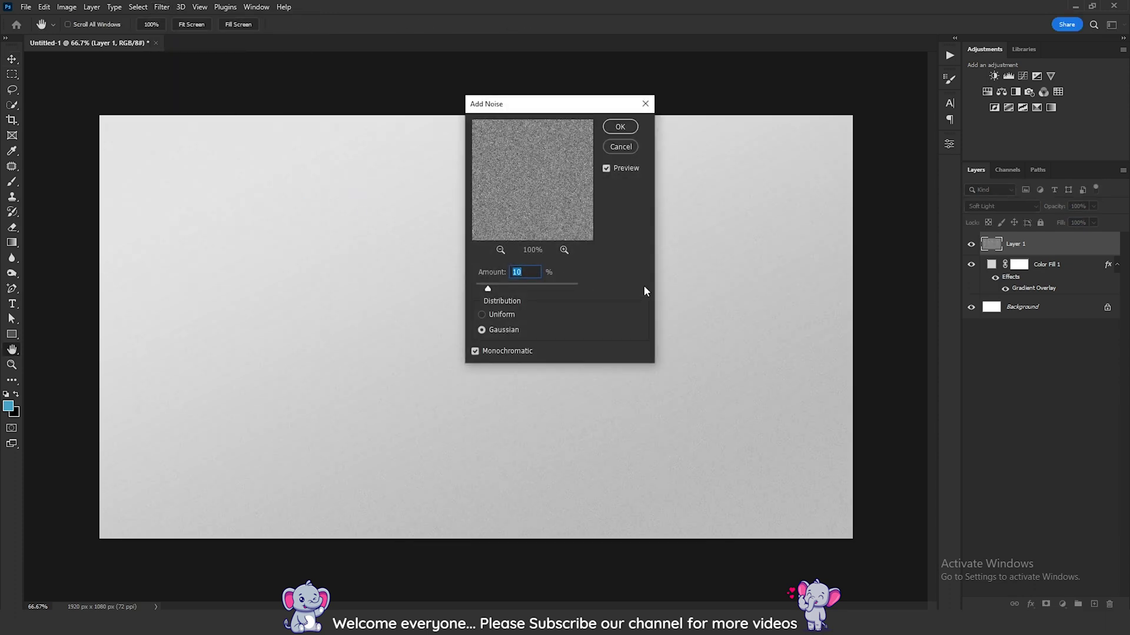
type("5")
left_click(623, 127)
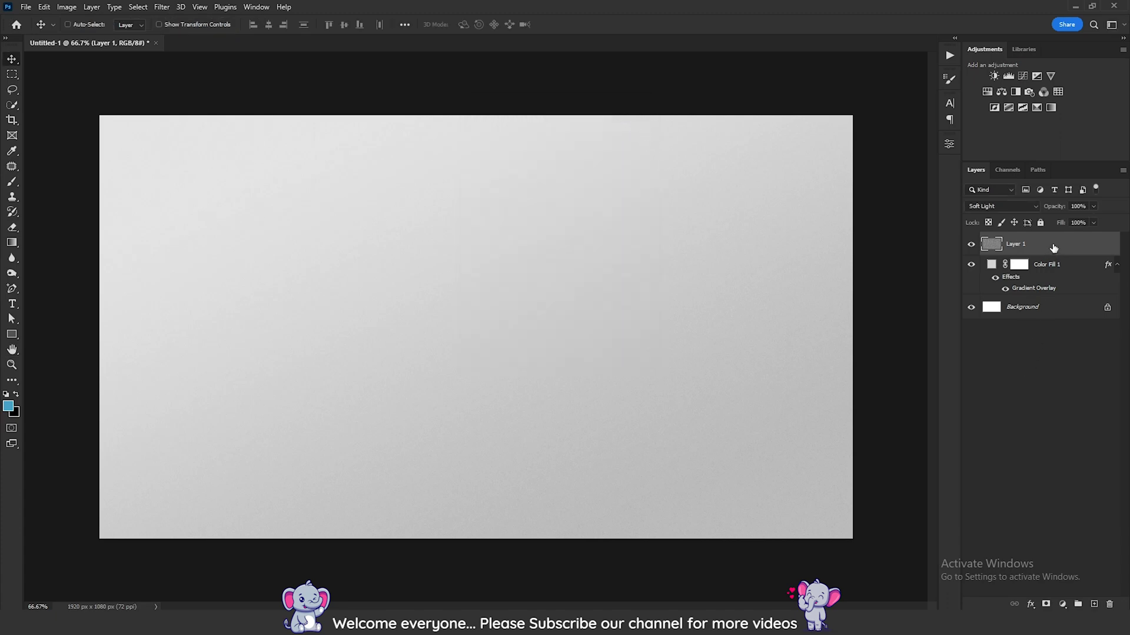
left_click(1066, 270, "shift")
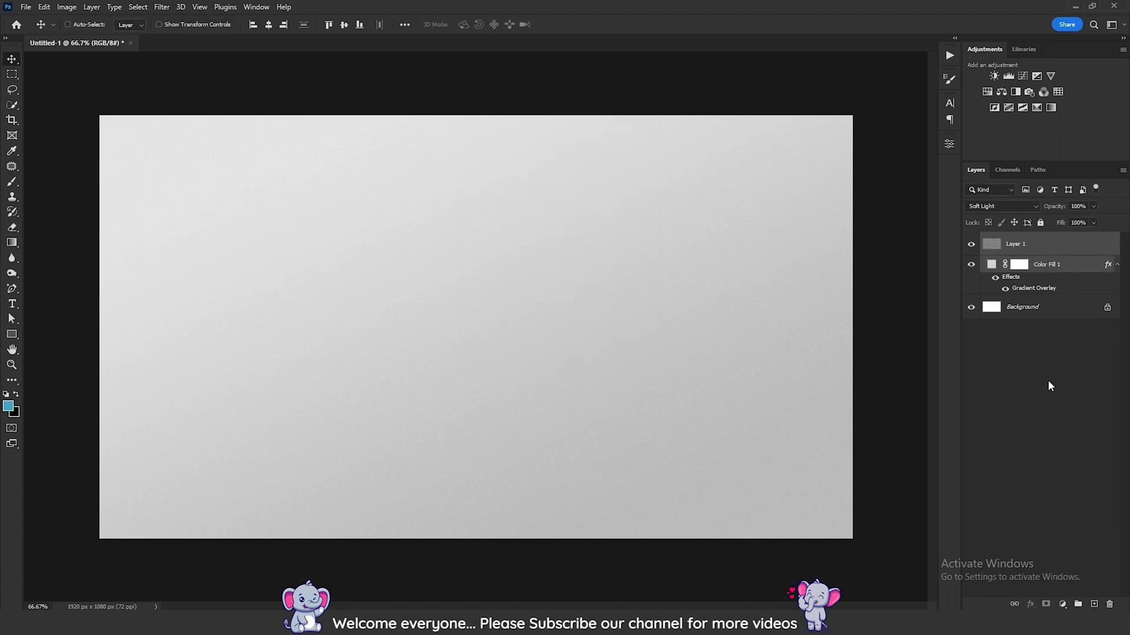
Group Layer 1 and Color Fill 1 into a group named 'background'
key("ctrl+g")
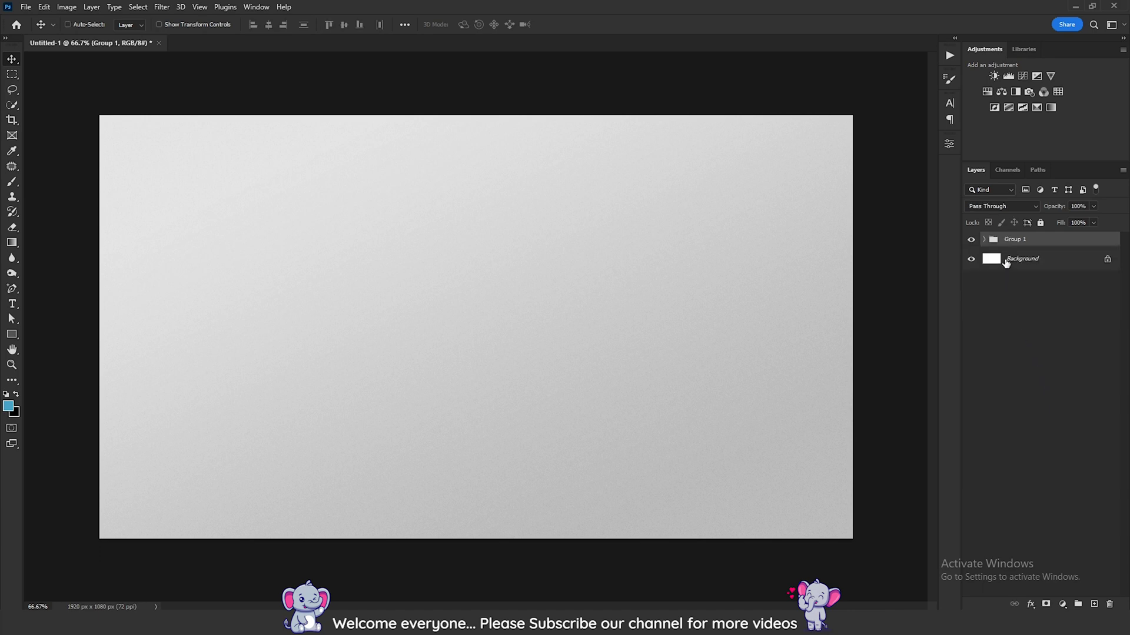
double_click(1014, 240)
type("background")
left_click(1068, 356)
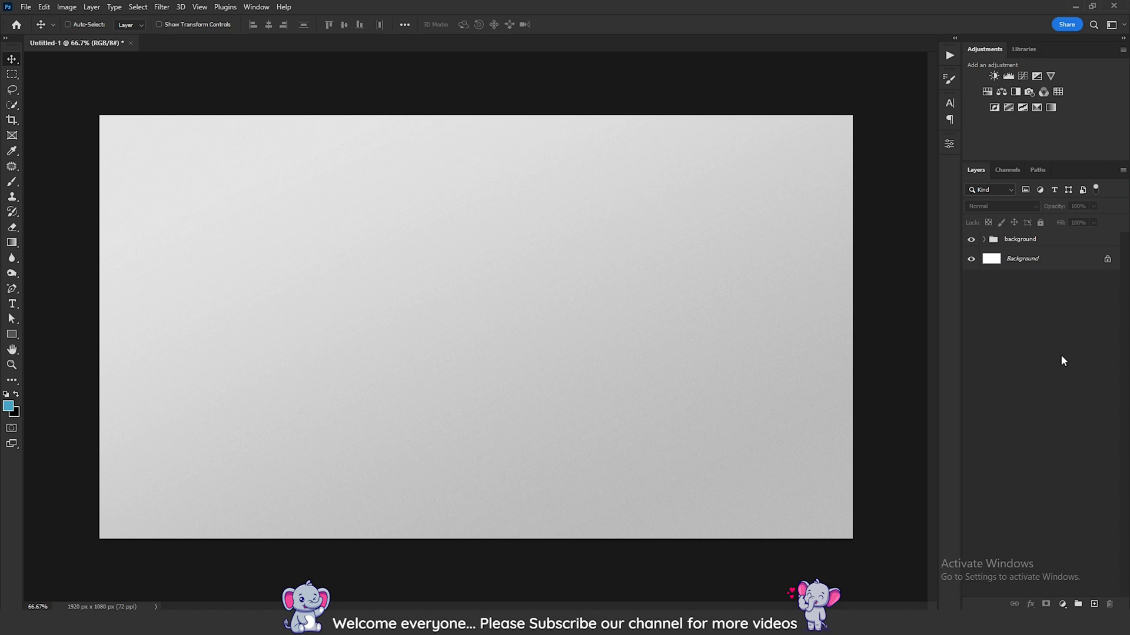
key("alt+period")
Type 'photoshop' on a new text layer, move it lower-centre, and keep Museo Sans
key("t")
left_click(200, 419)
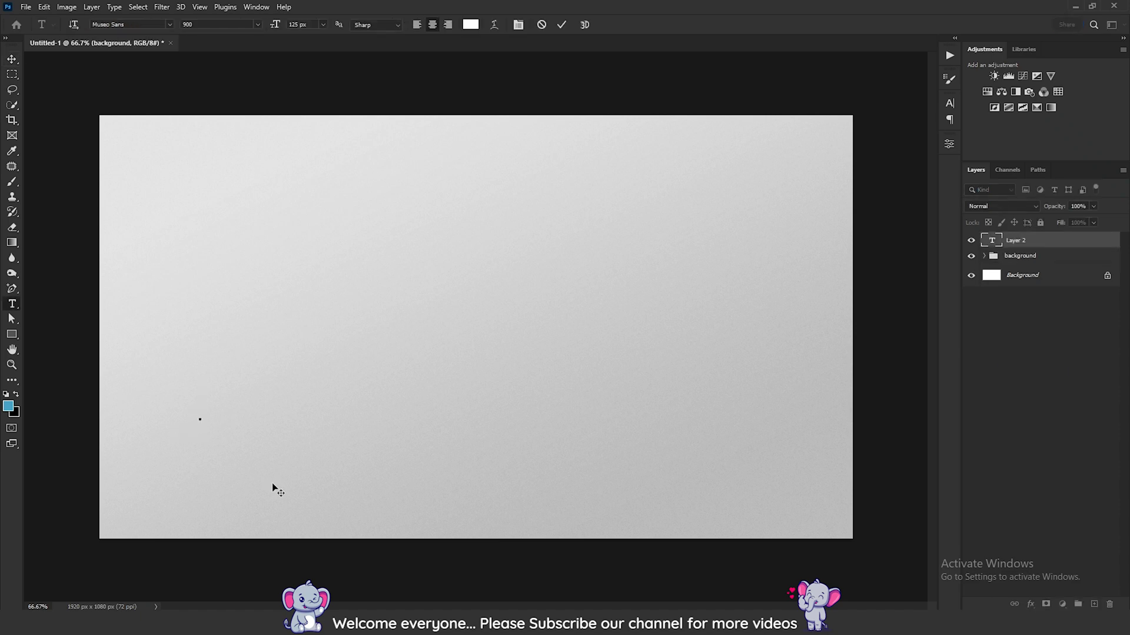
type("photo")
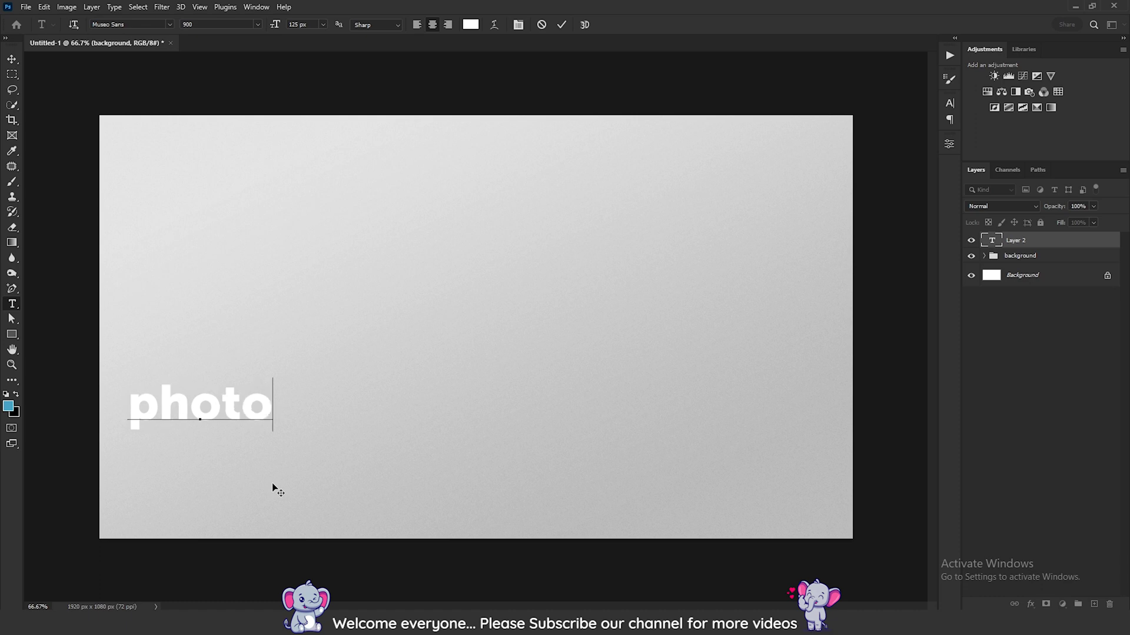
type("shop")
key("ctrl+Return")
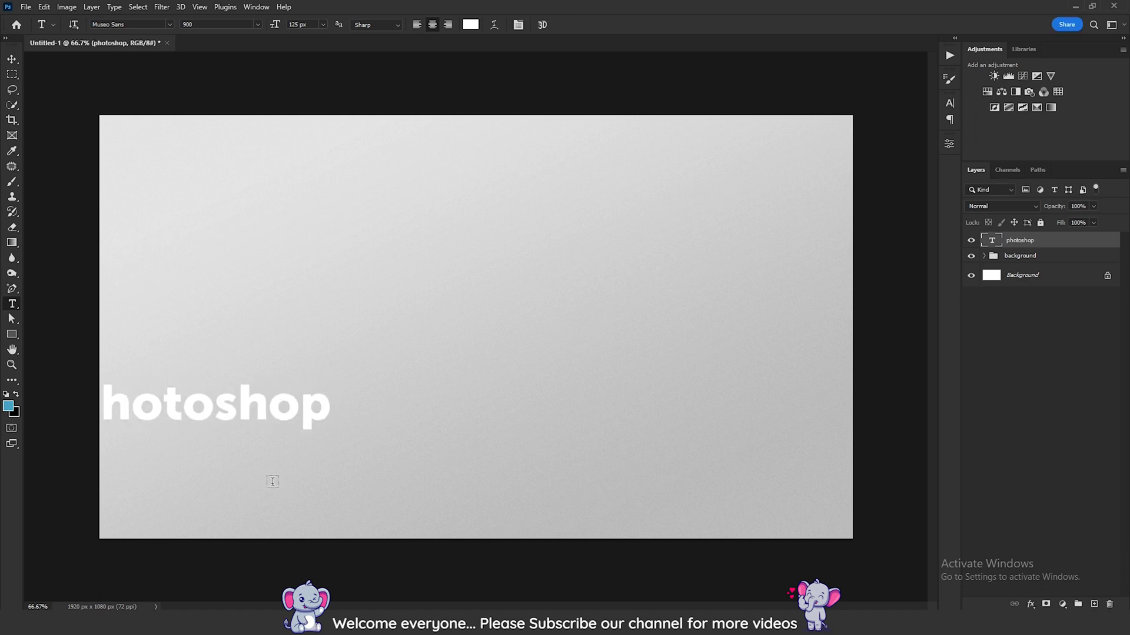
key("v")
left_click_drag(253, 415, 428, 473)
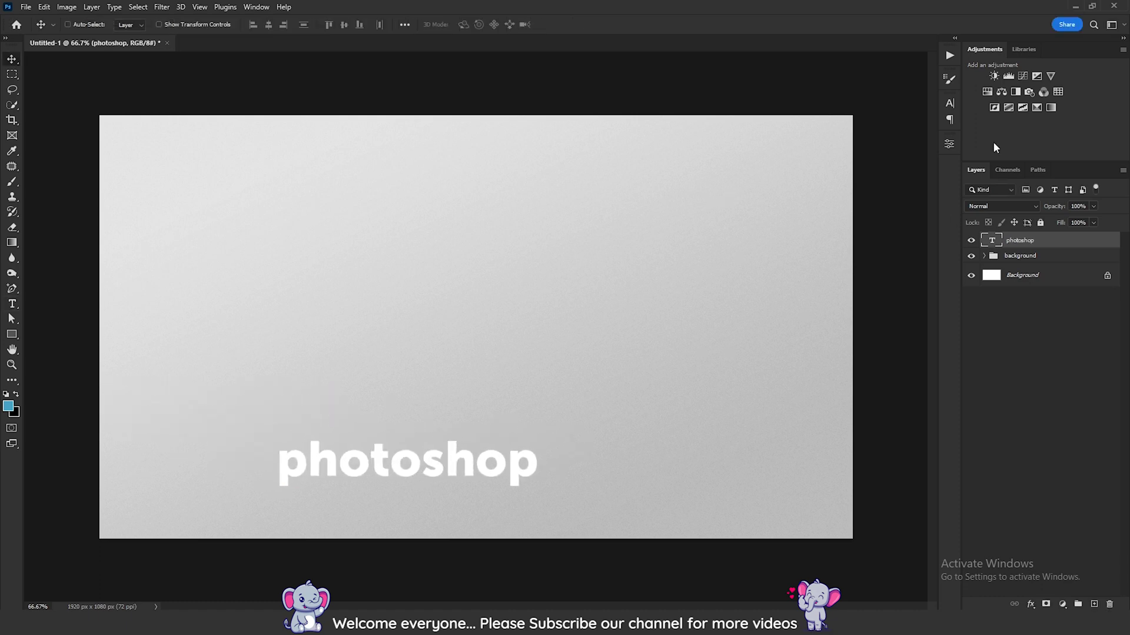
left_click(950, 104)
left_click(879, 120)
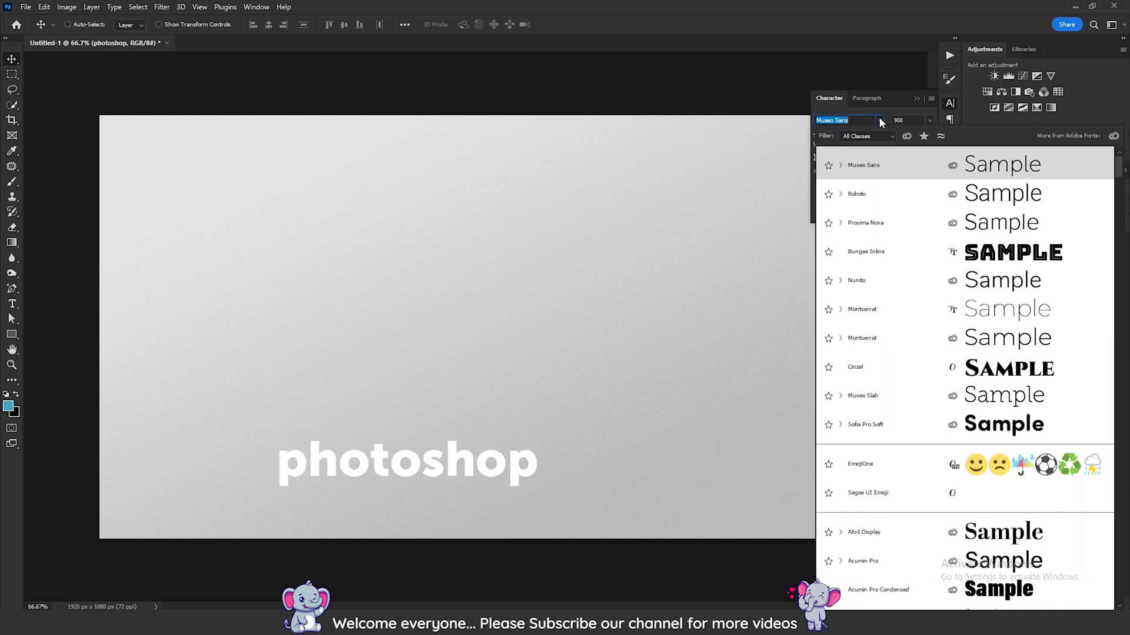
left_click(881, 157)
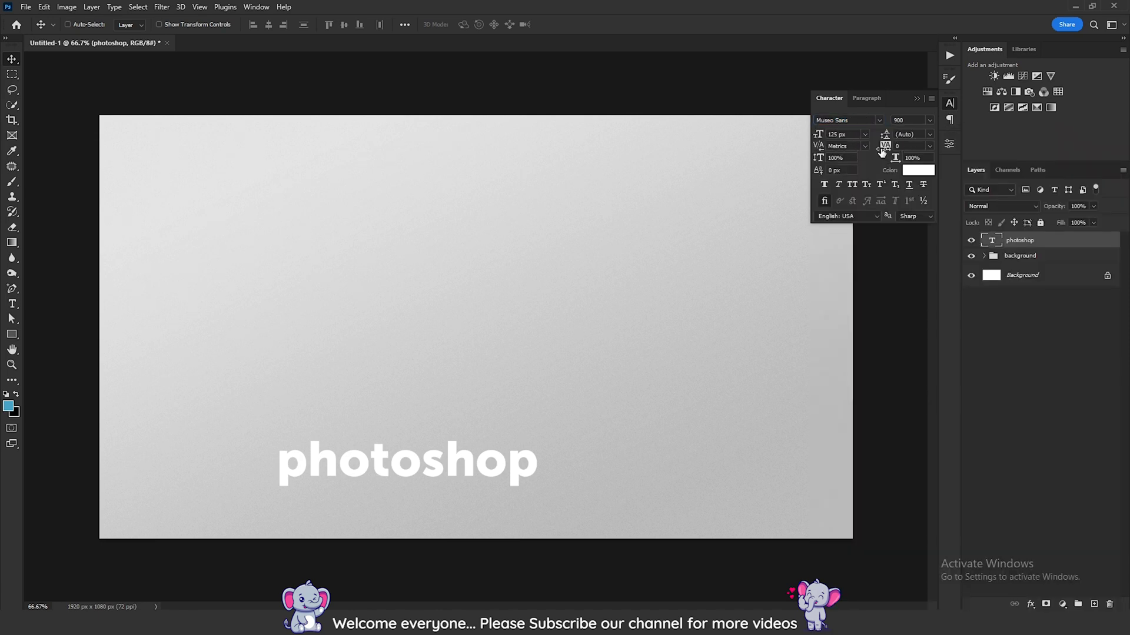
Scale the photoshop text up to about 213% with Free Transform
left_click(916, 99)
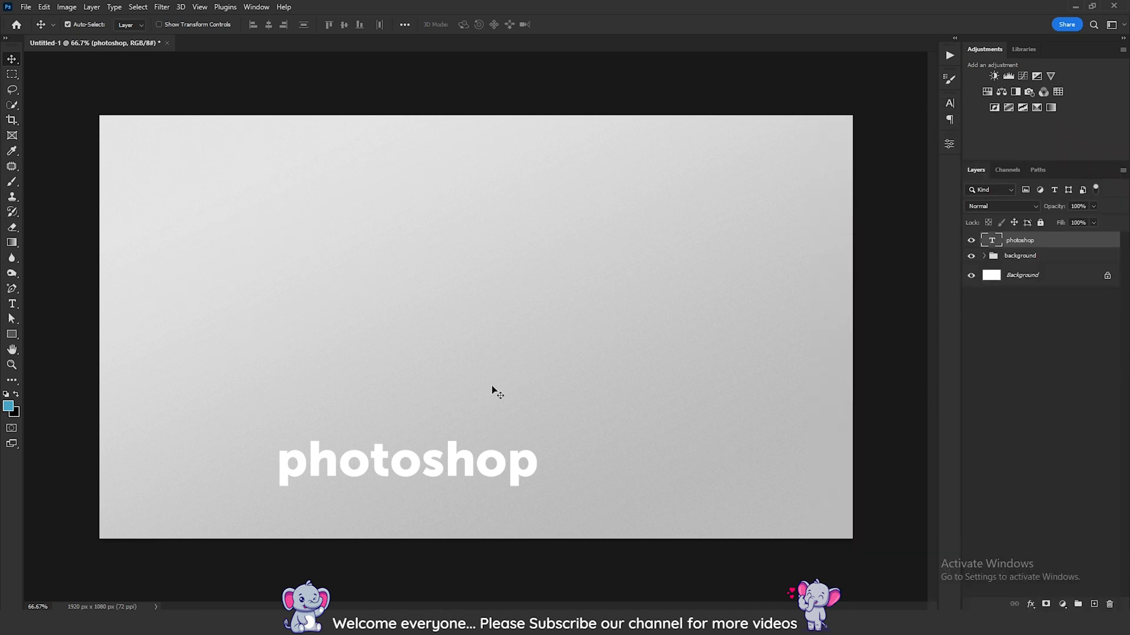
key("ctrl+t")
left_click_drag(537, 464, 806, 464)
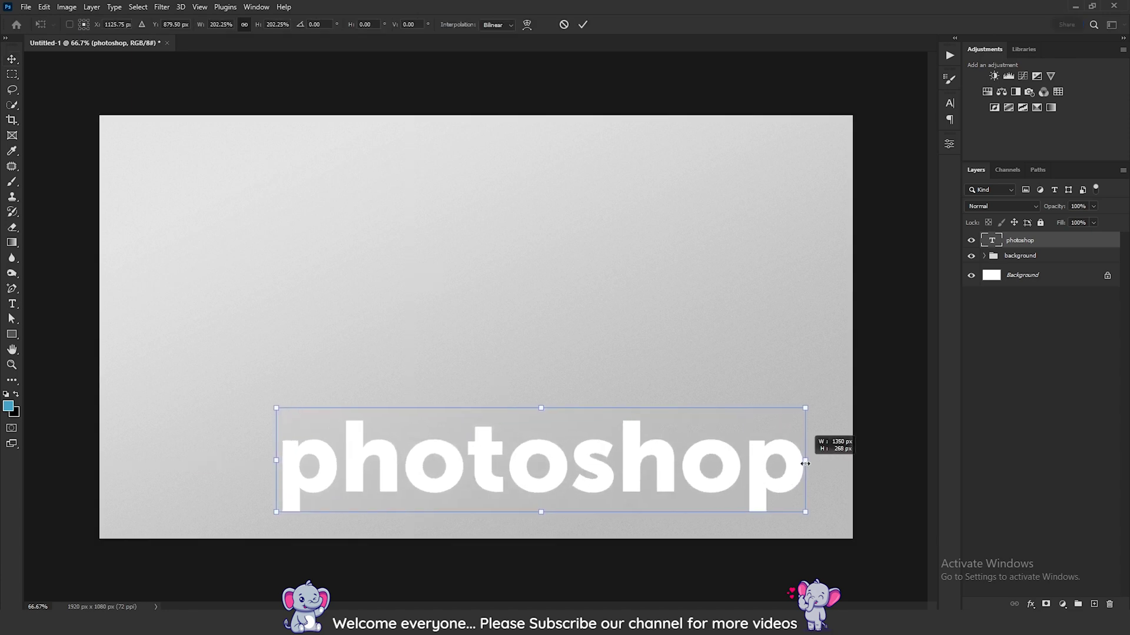
mouse_move(474, 465)
left_mouse_down()
mouse_move(333, 459)
mouse_move(383, 459)
left_mouse_up()
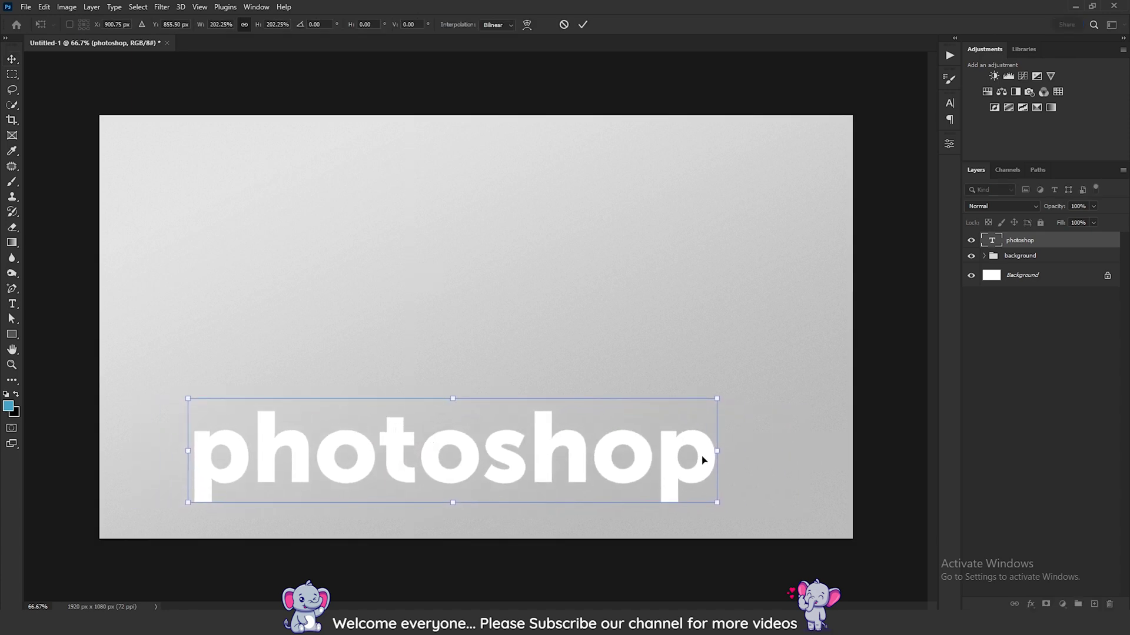
left_click_drag(718, 453, 748, 453)
key("Return")
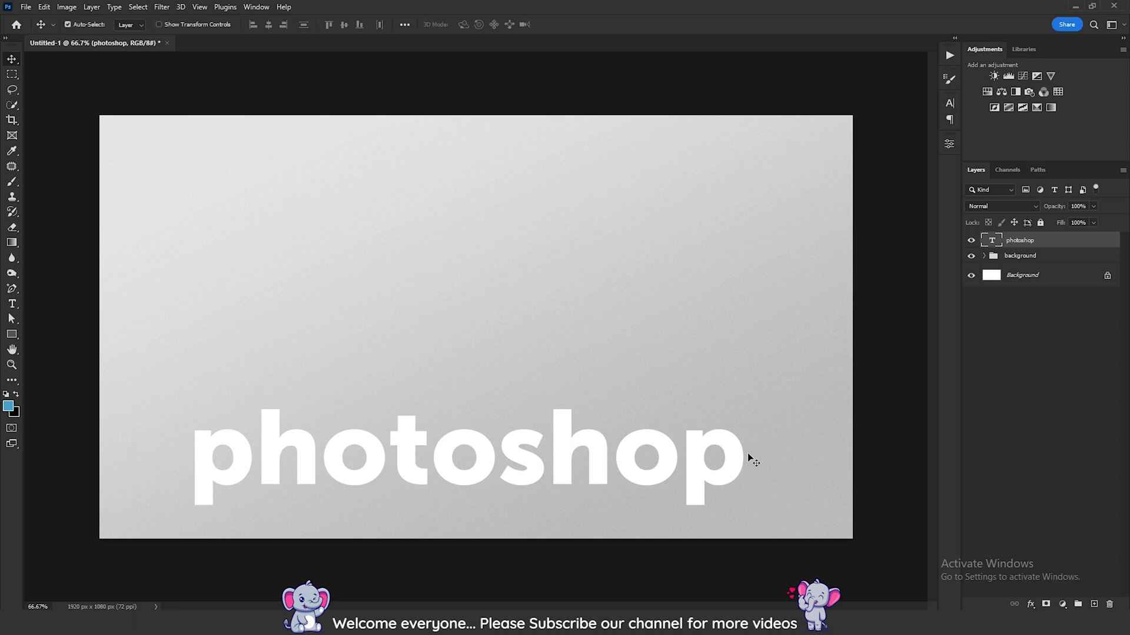
Centre the text horizontally and vertically on the canvas, then deselect
key("ctrl+a")
left_click(269, 24)
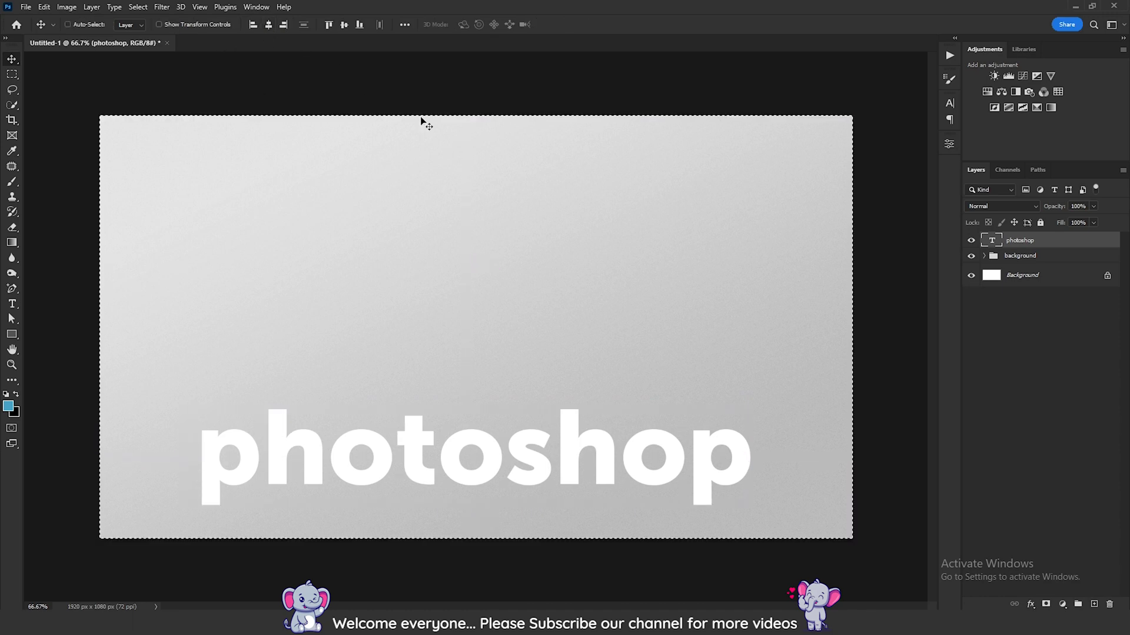
key("ctrl")
left_click(343, 24)
key("ctrl+d")
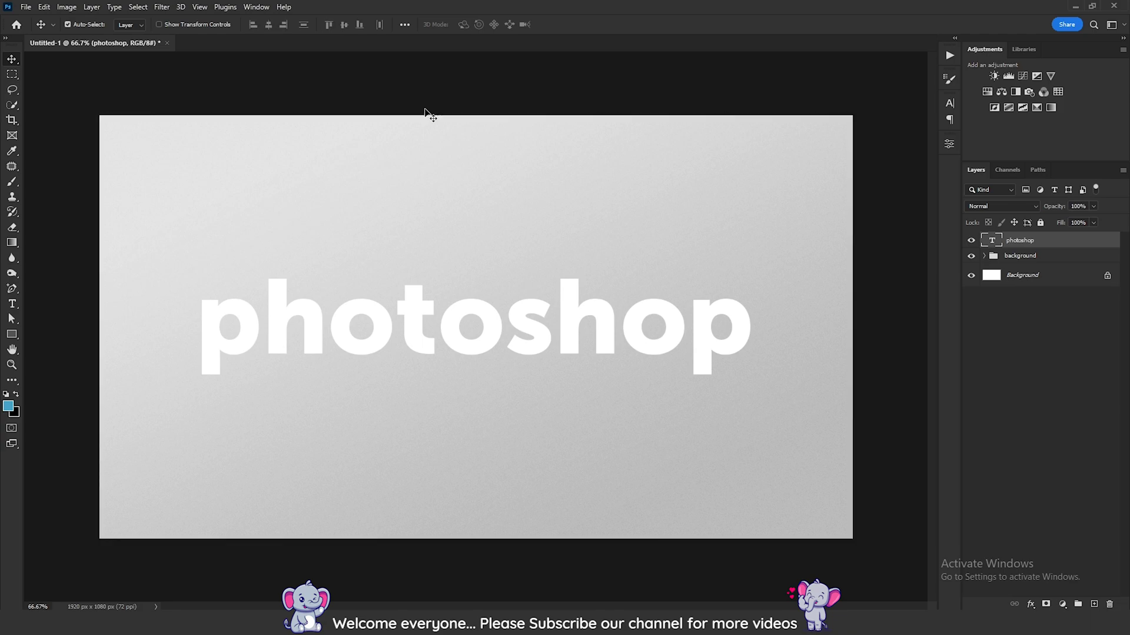
In the photoshop layer's Layer Style, drop Fill Opacity to 0%
double_click(1062, 244)
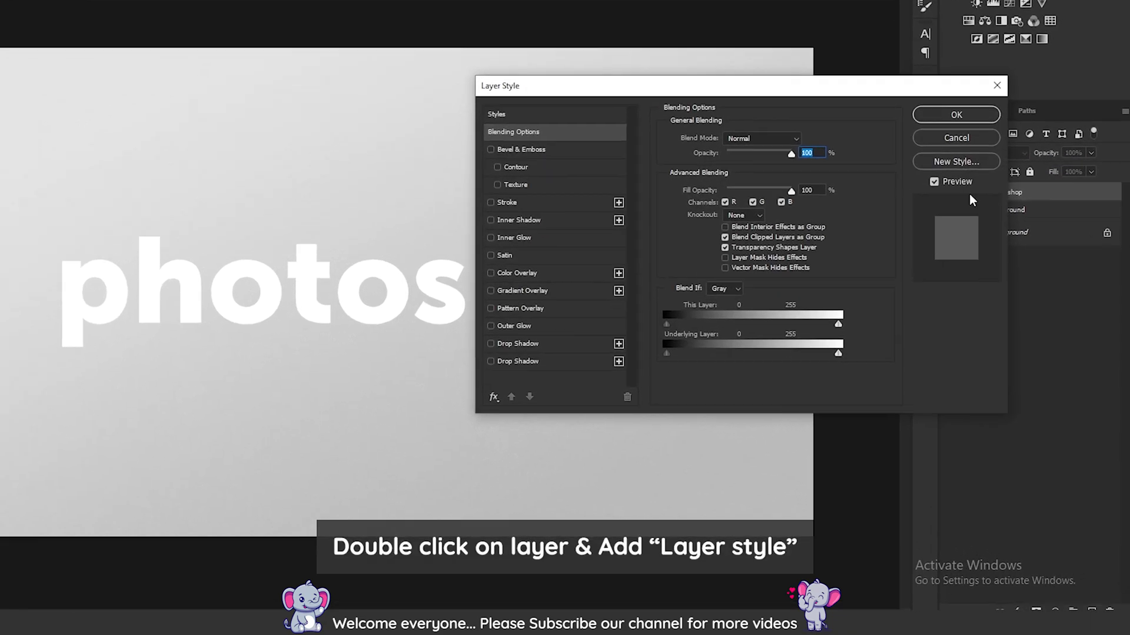
left_click_drag(754, 45, 668, 33)
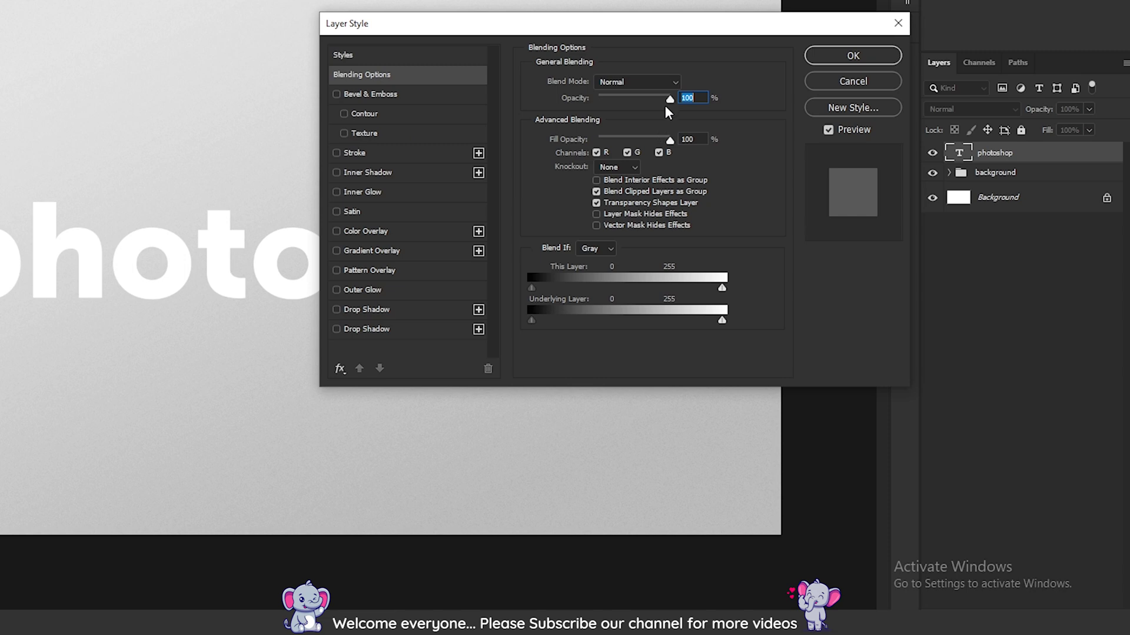
left_click_drag(669, 140, 582, 136)
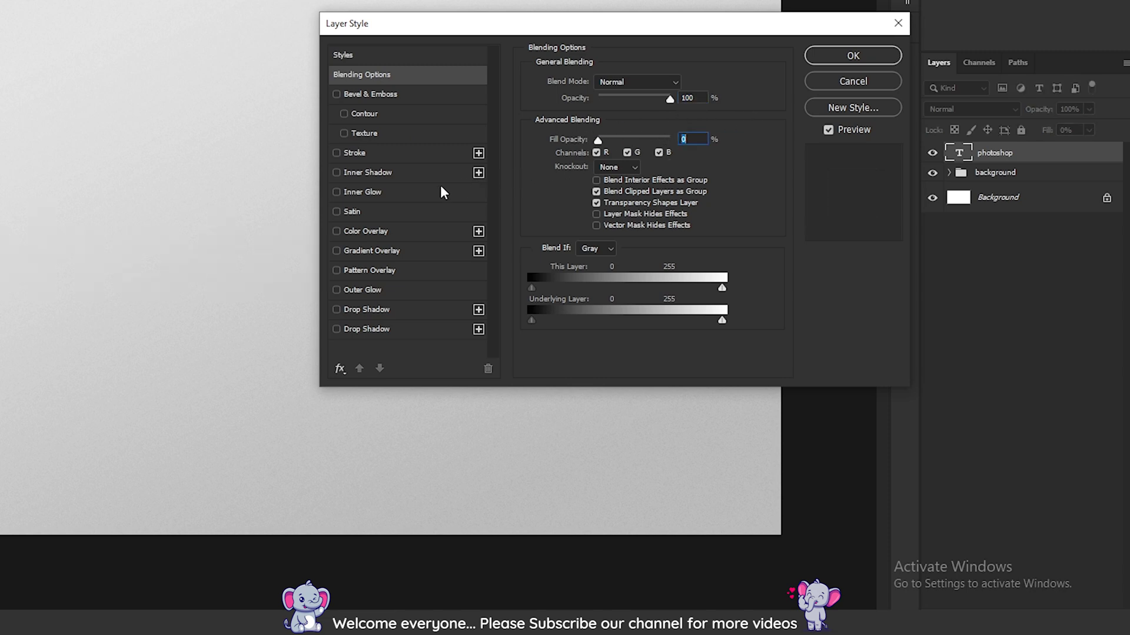
Enable a black Inner Shadow in Soft Light mode at 100% opacity
left_click(423, 178)
left_click(654, 85)
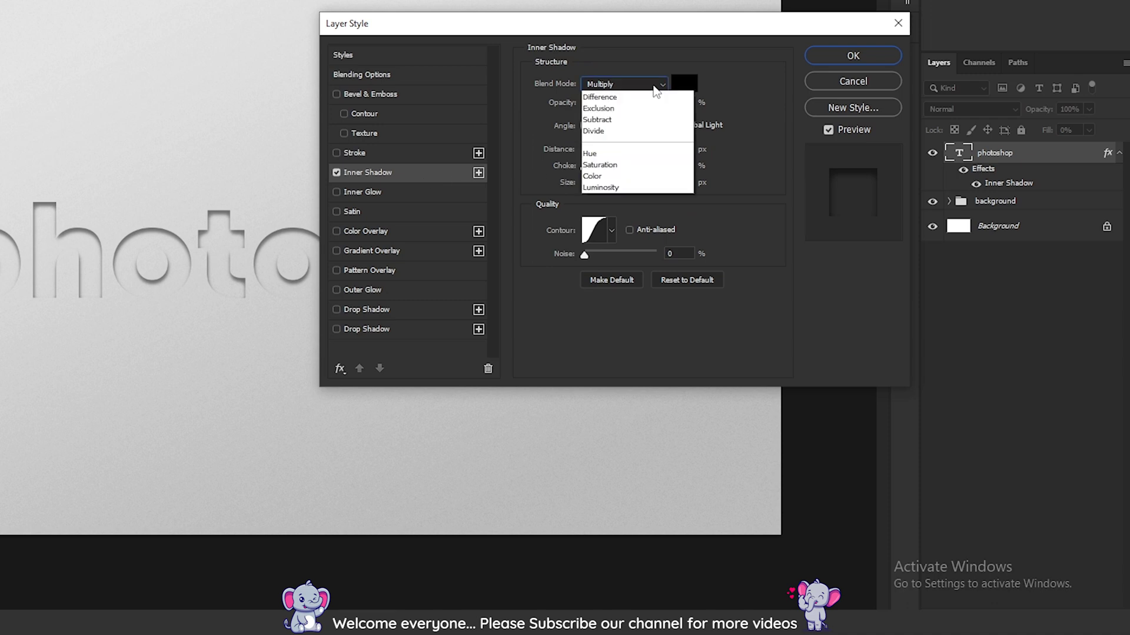
left_click(647, 277)
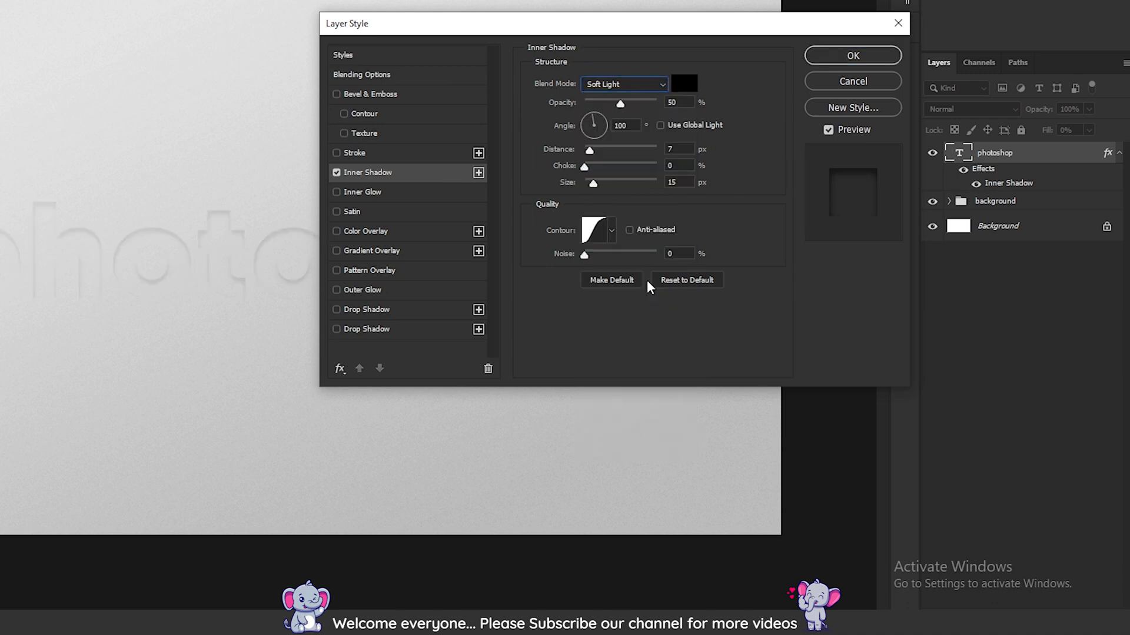
left_click(683, 84)
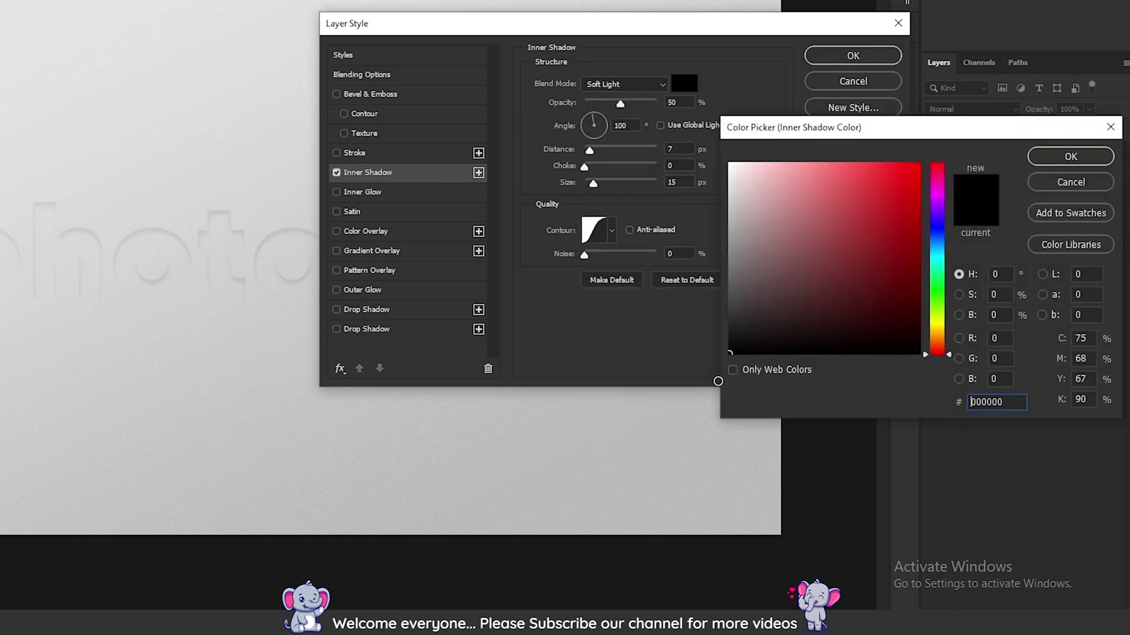
left_click(1070, 156)
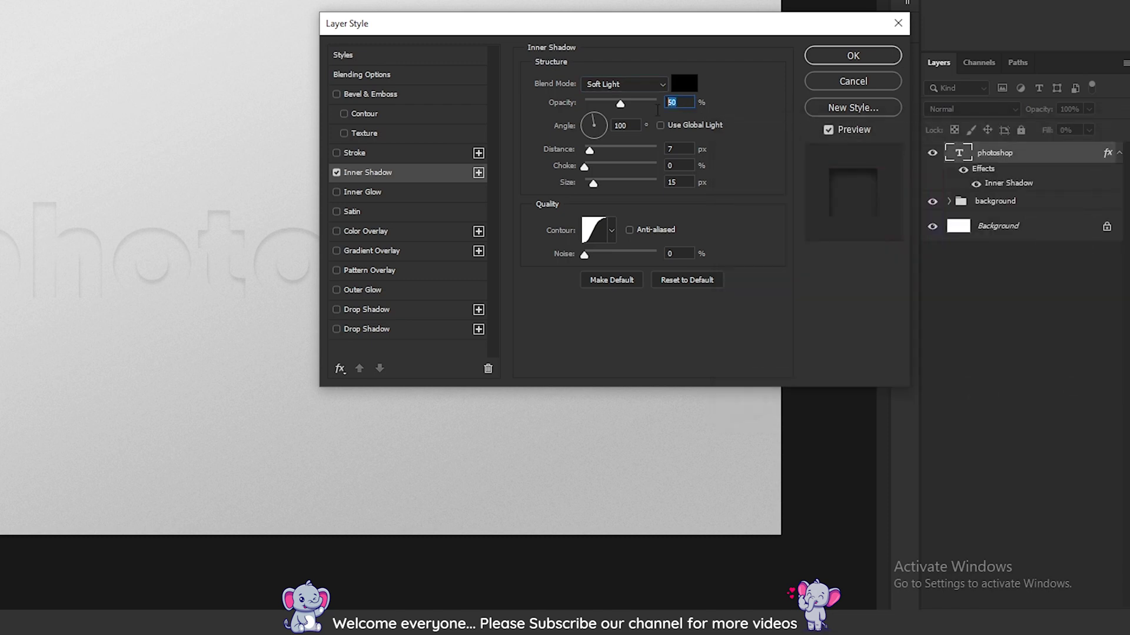
type("100")
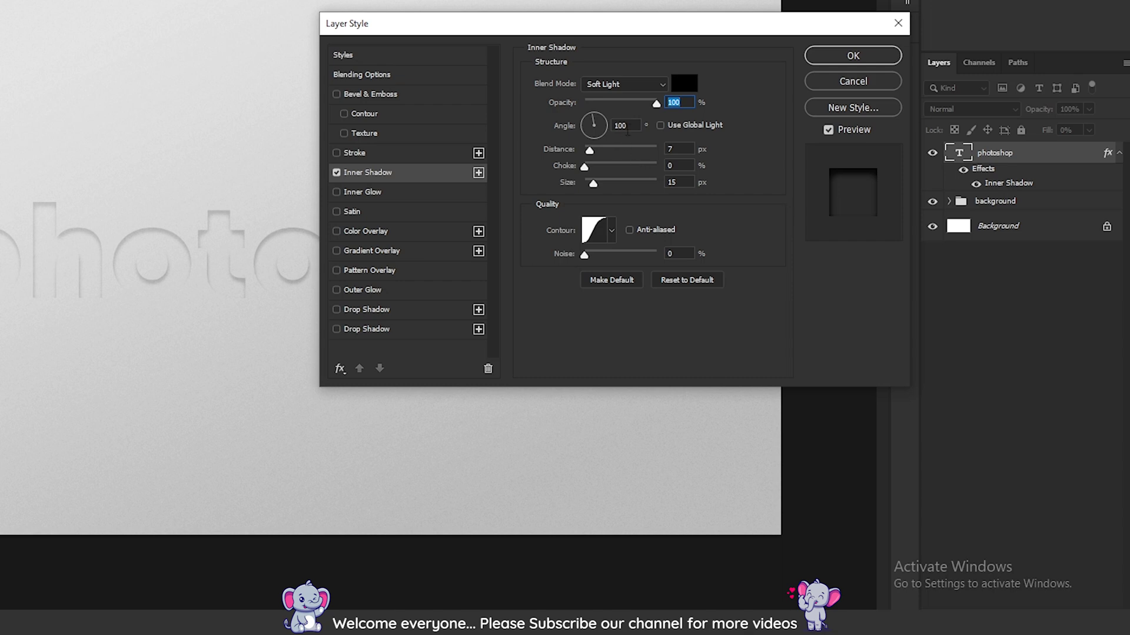
Set the inner shadow angle to 90° and distance to 7 px
key("Tab")
type("90")
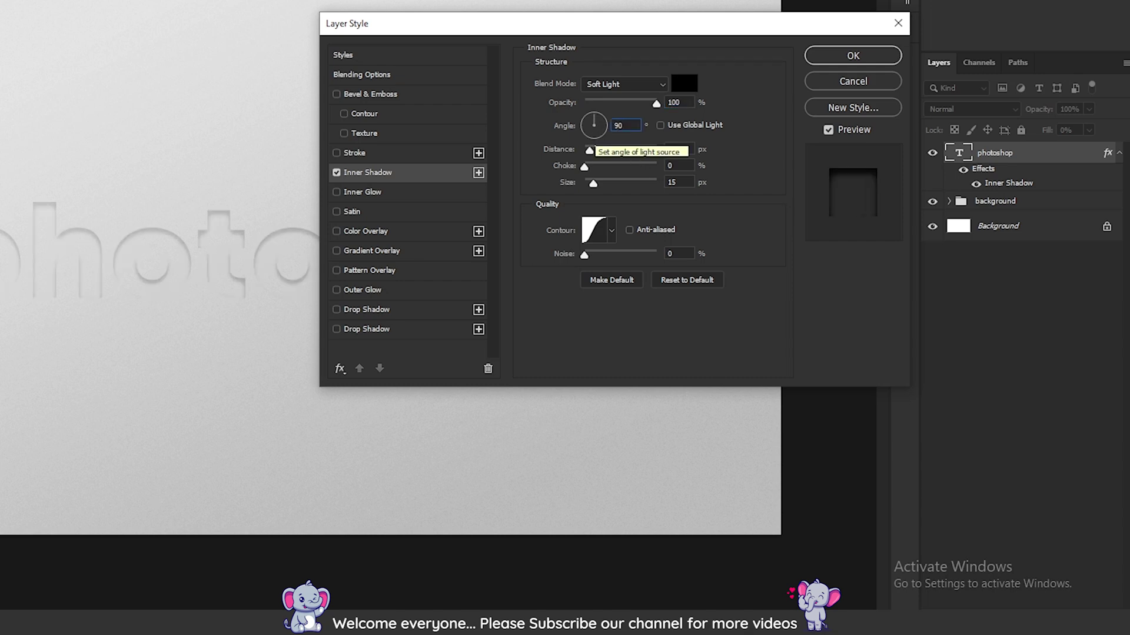
key("Tab")
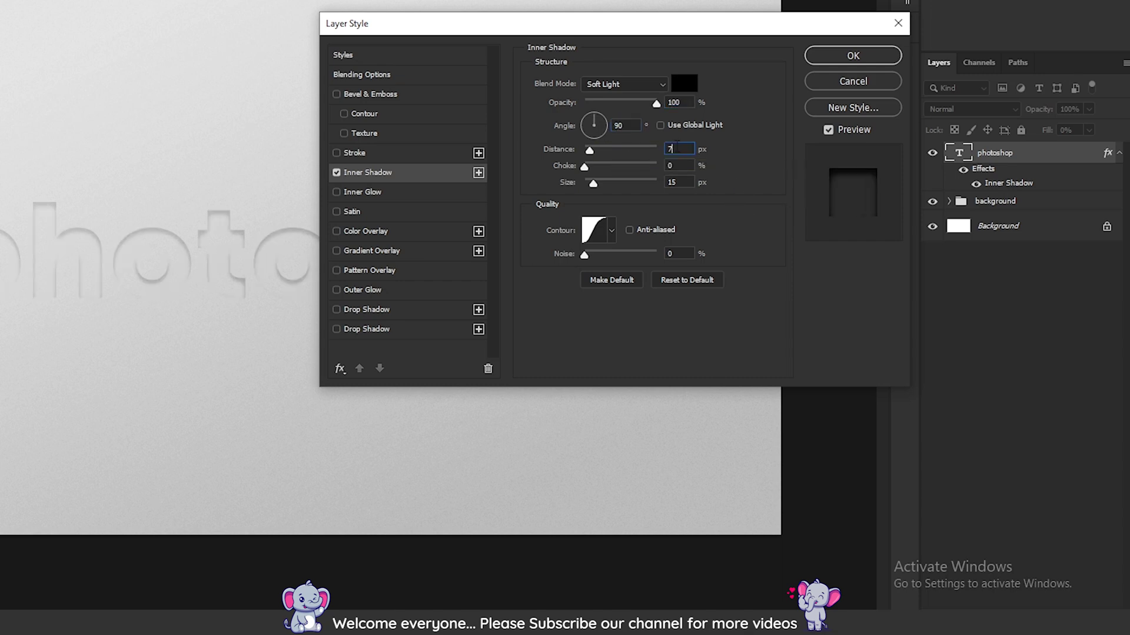
key("BackSpace")
type("7")
key("Tab")
key("Tab")
Give the inner shadow the Linear contour preset
left_click(594, 236)
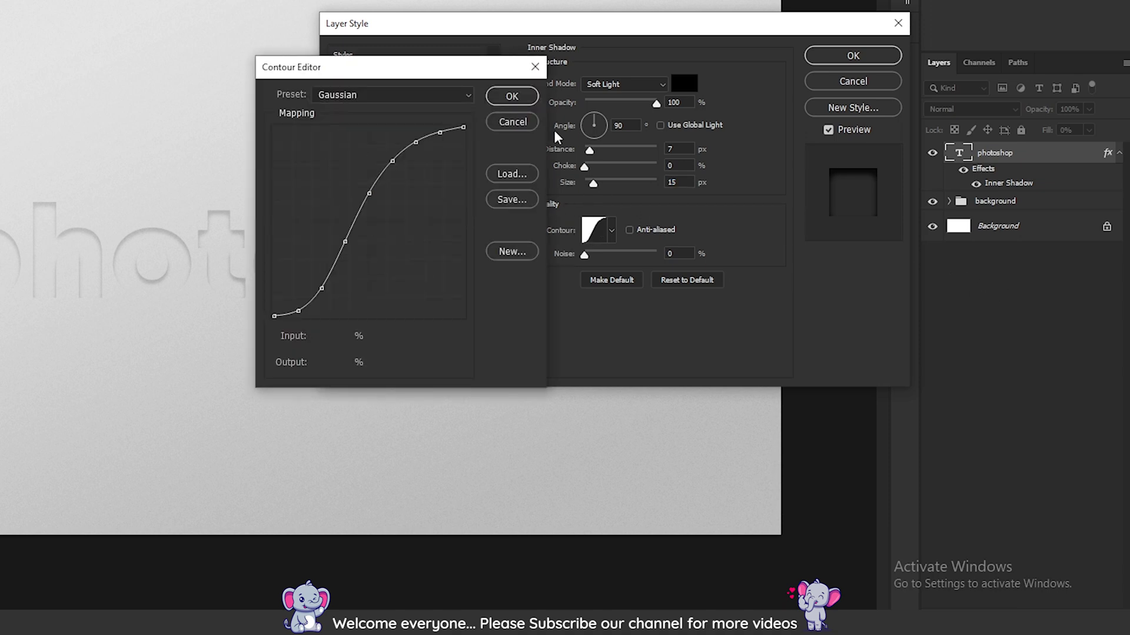
left_click(533, 66)
left_click(612, 230)
left_click(521, 267)
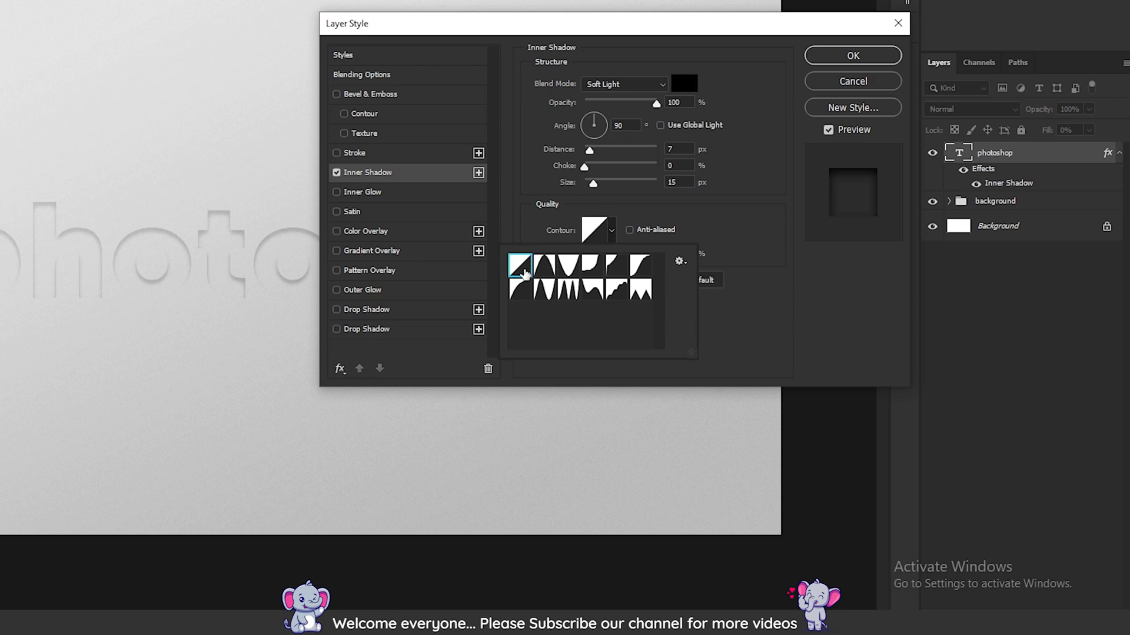
left_click(790, 235)
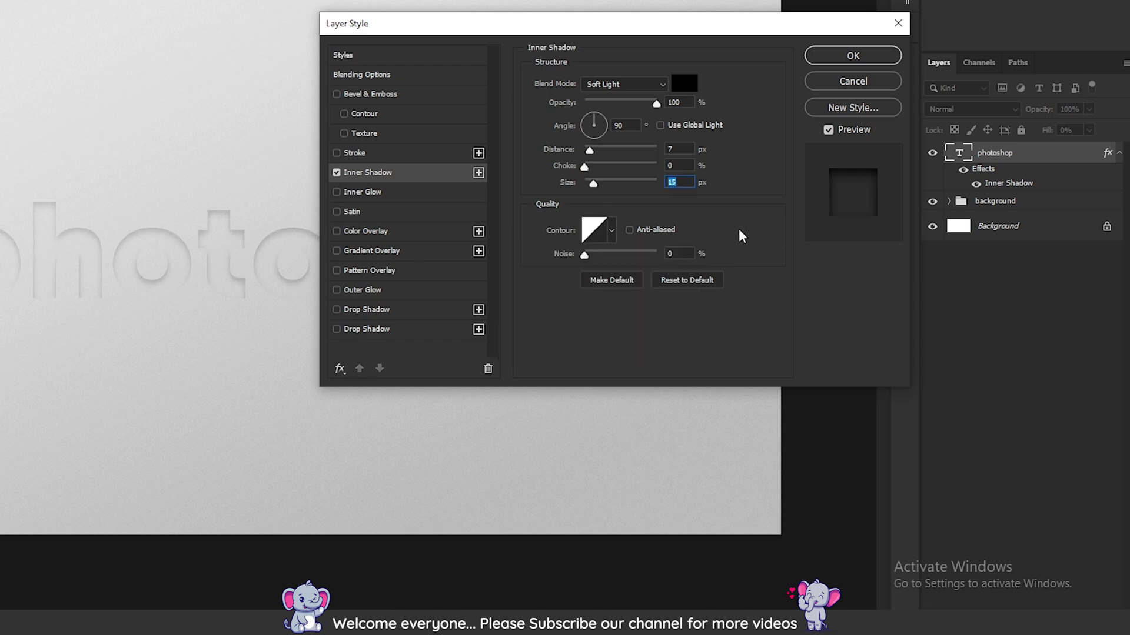
Add an Inner Glow to the photoshop text: Overlay blend, 10% opacity, 15% choke
left_click(425, 197)
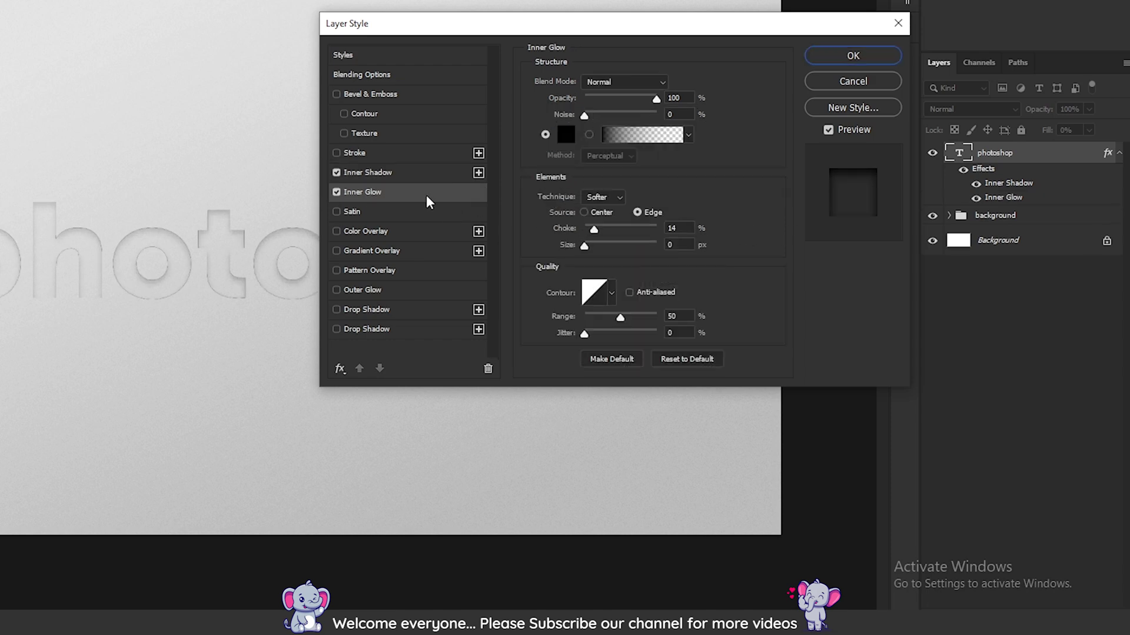
left_click(641, 83)
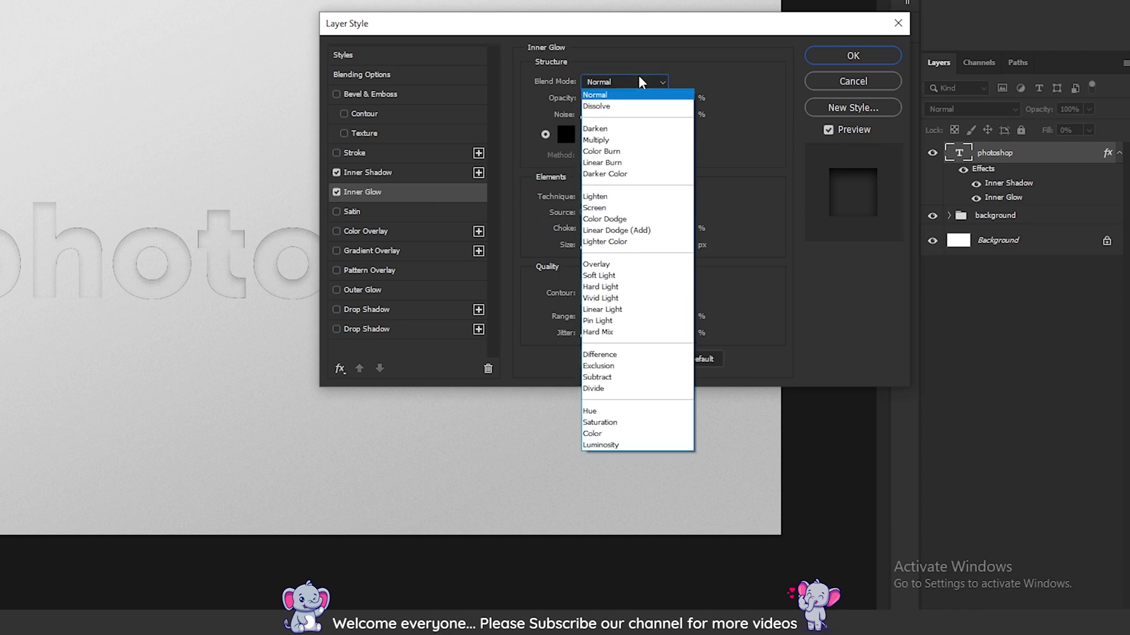
left_click(645, 275)
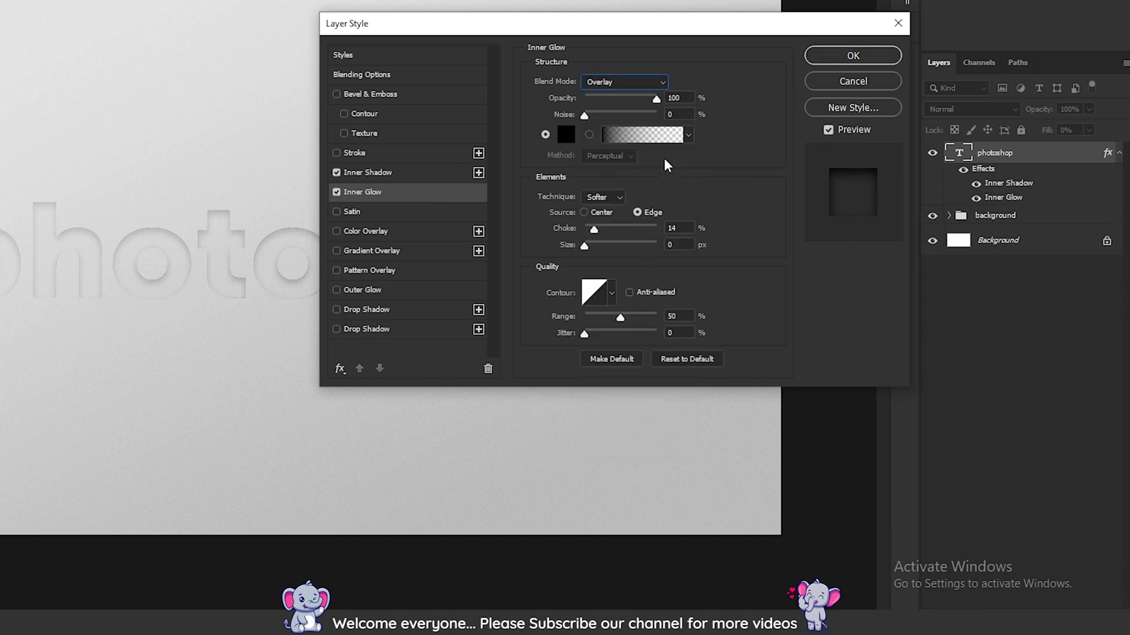
double_click(686, 98)
type("10")
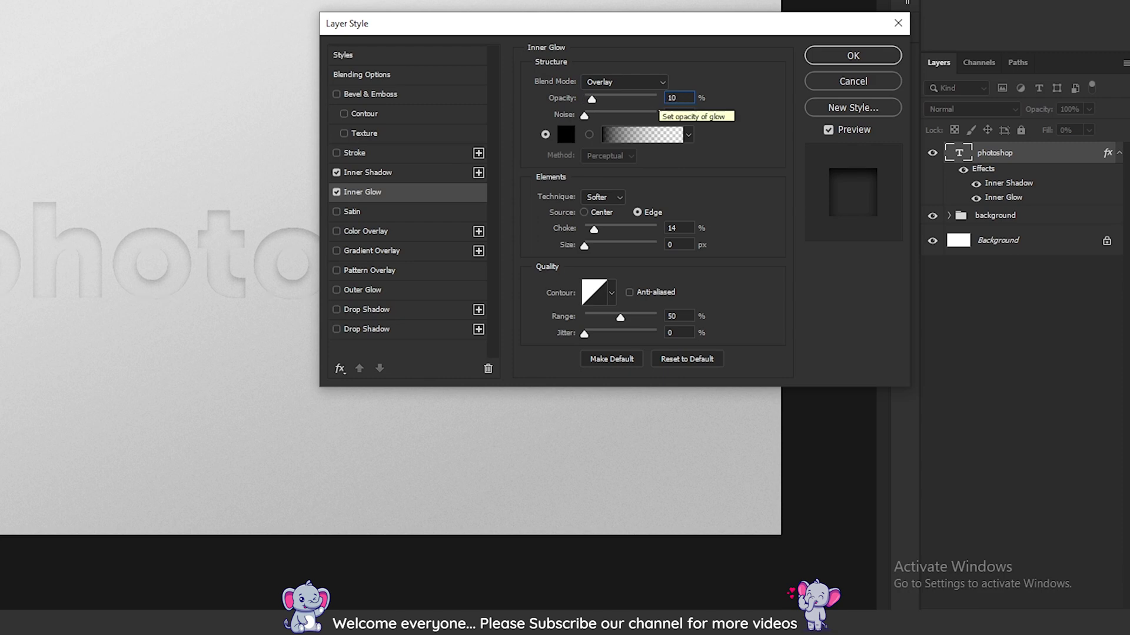
key("Return")
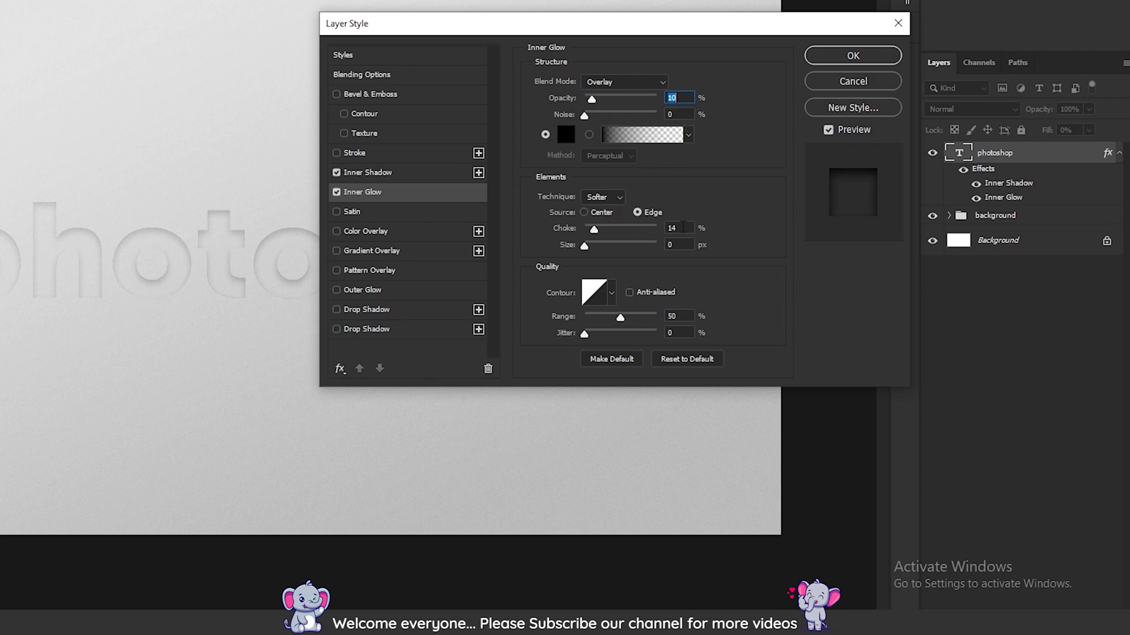
double_click(672, 229)
type("15")
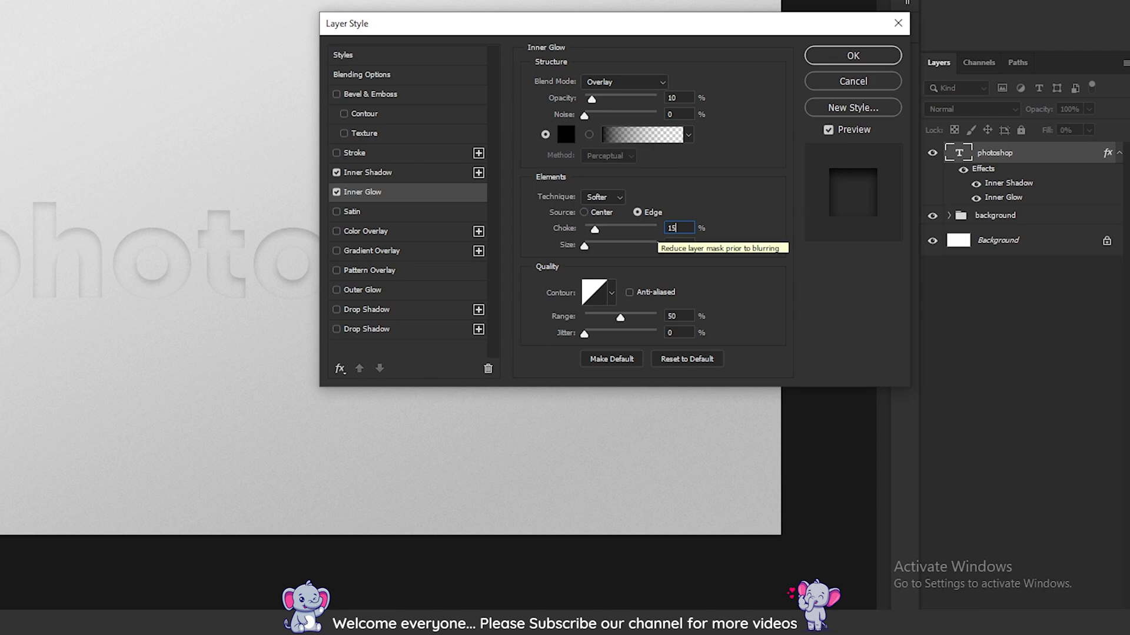
key("Return")
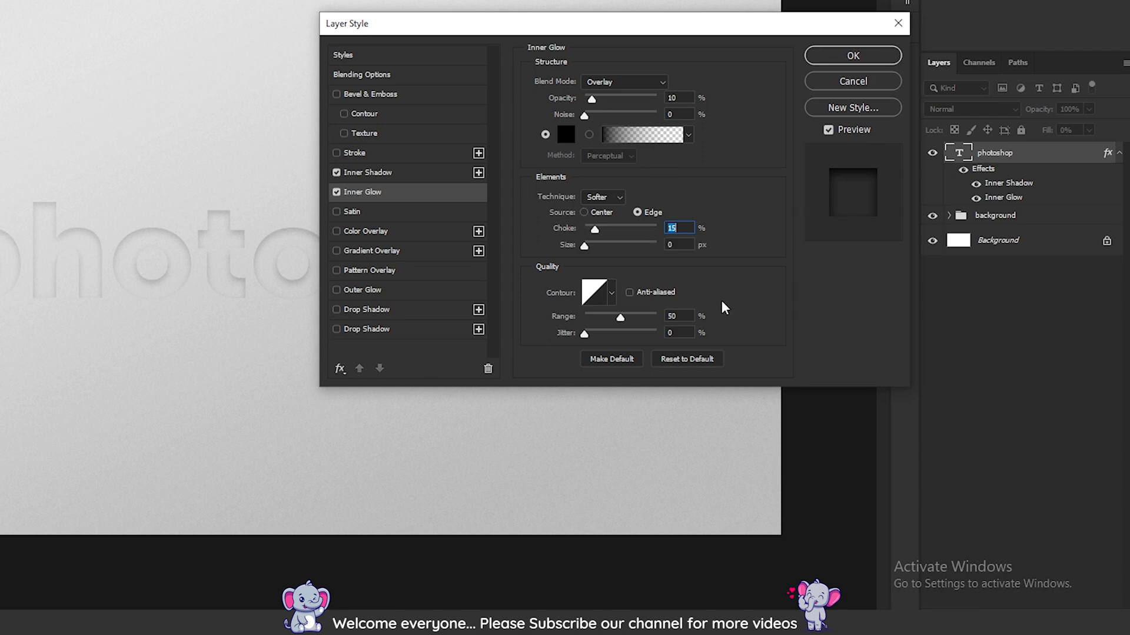
Add a Gradient Overlay to the photoshop text using the Foreground to Transparent gradient
left_click(425, 255)
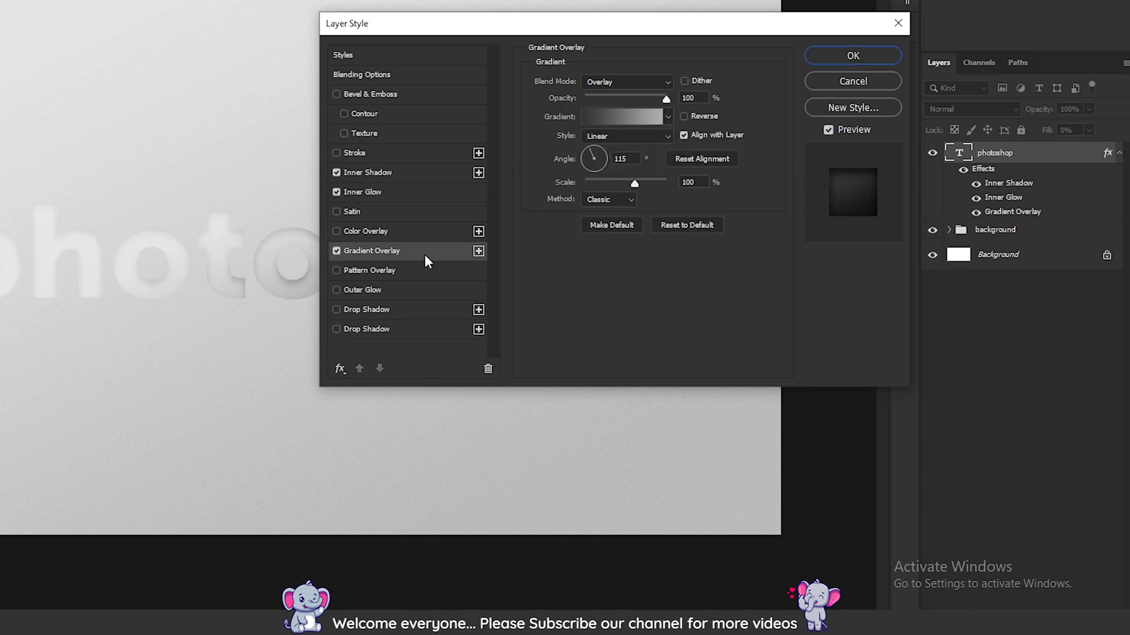
left_click(653, 82)
left_click(628, 265)
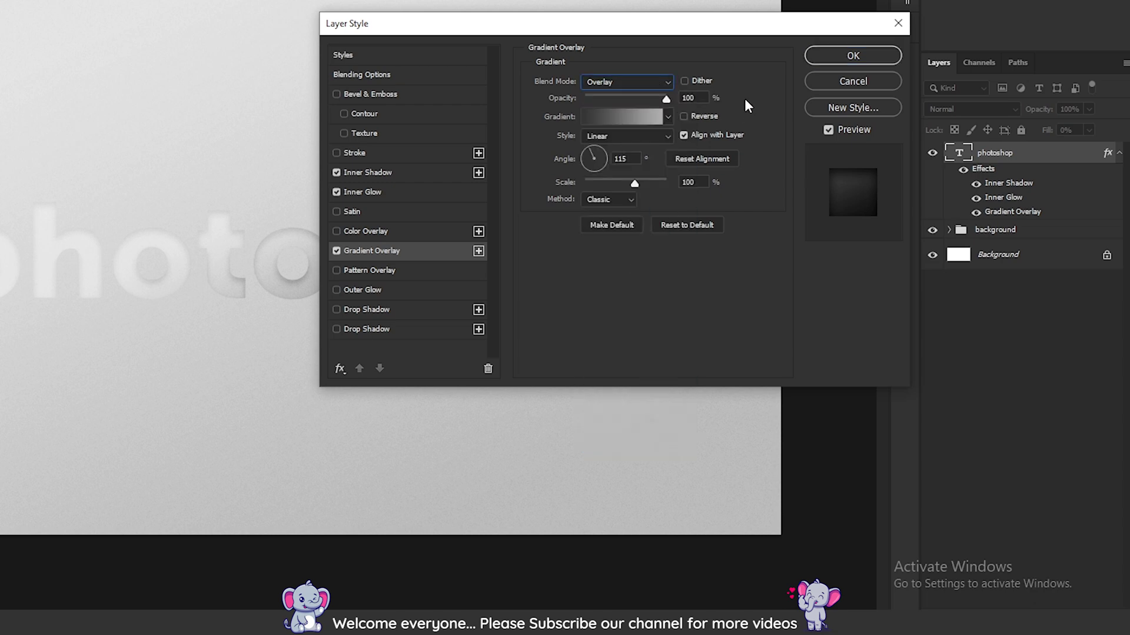
left_click(627, 119)
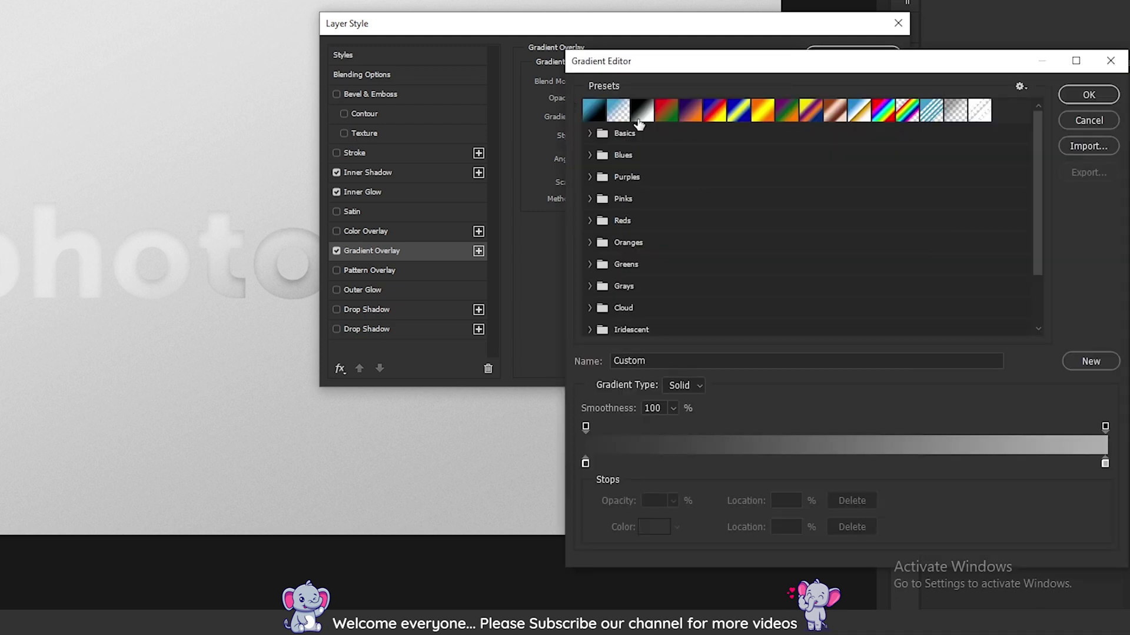
left_click(617, 112)
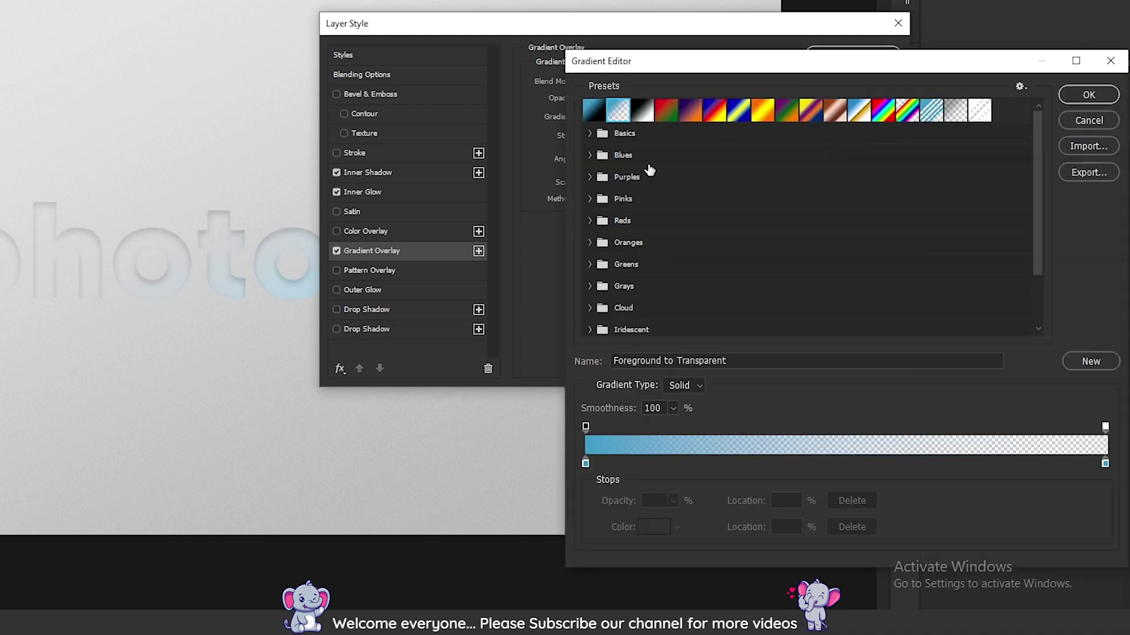
Set the gradient's left stop to black and right stop to white
double_click(585, 463)
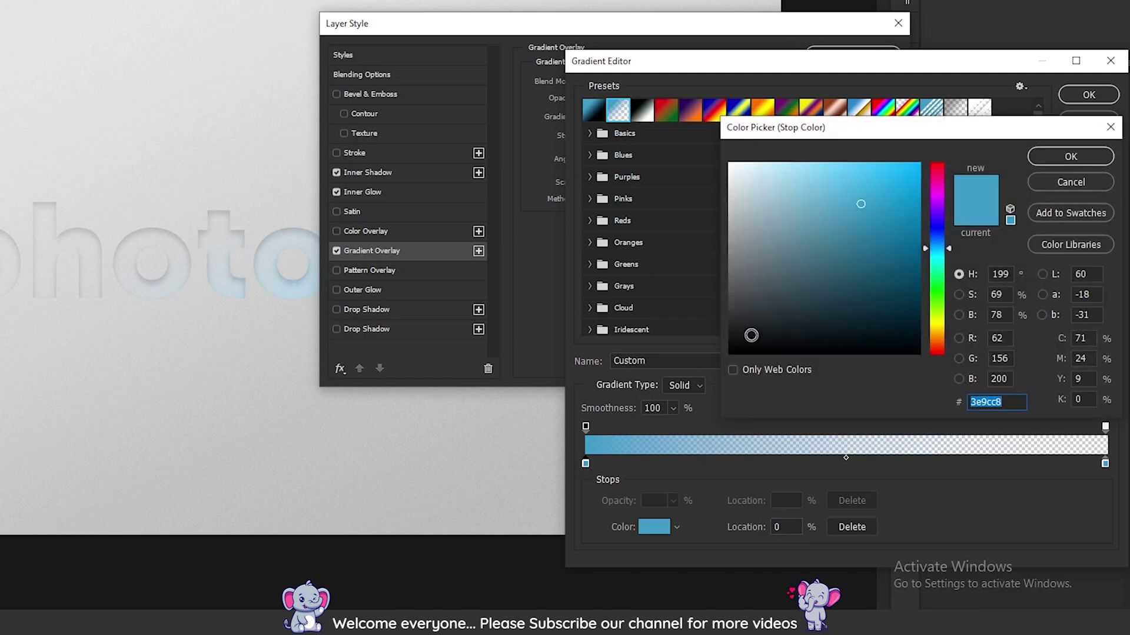
left_click_drag(749, 330, 692, 418)
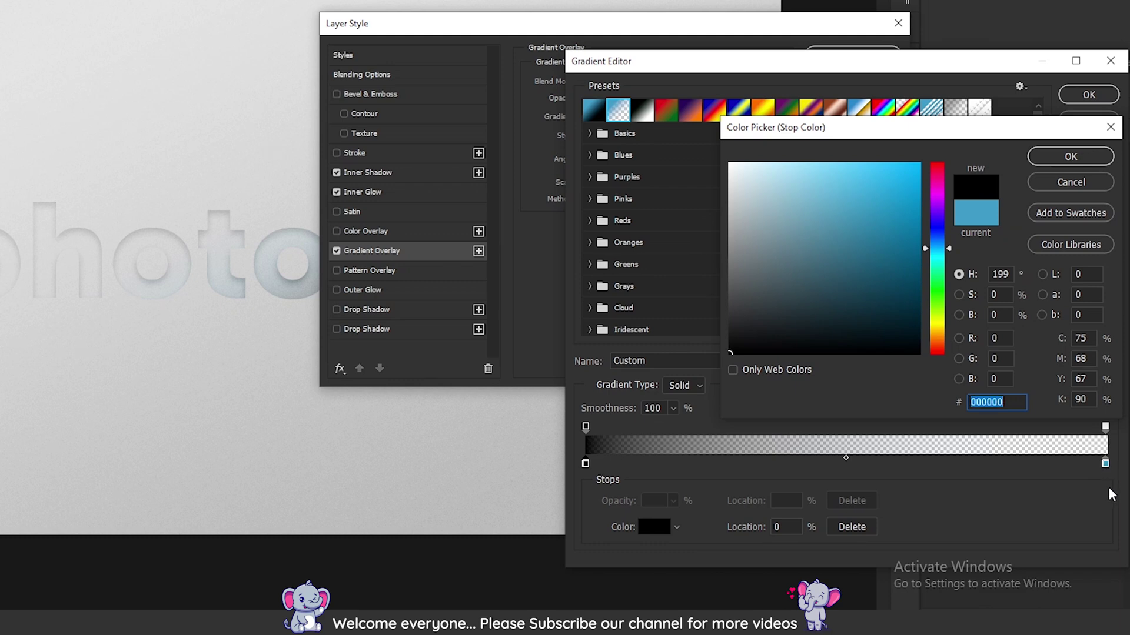
left_click(1065, 158)
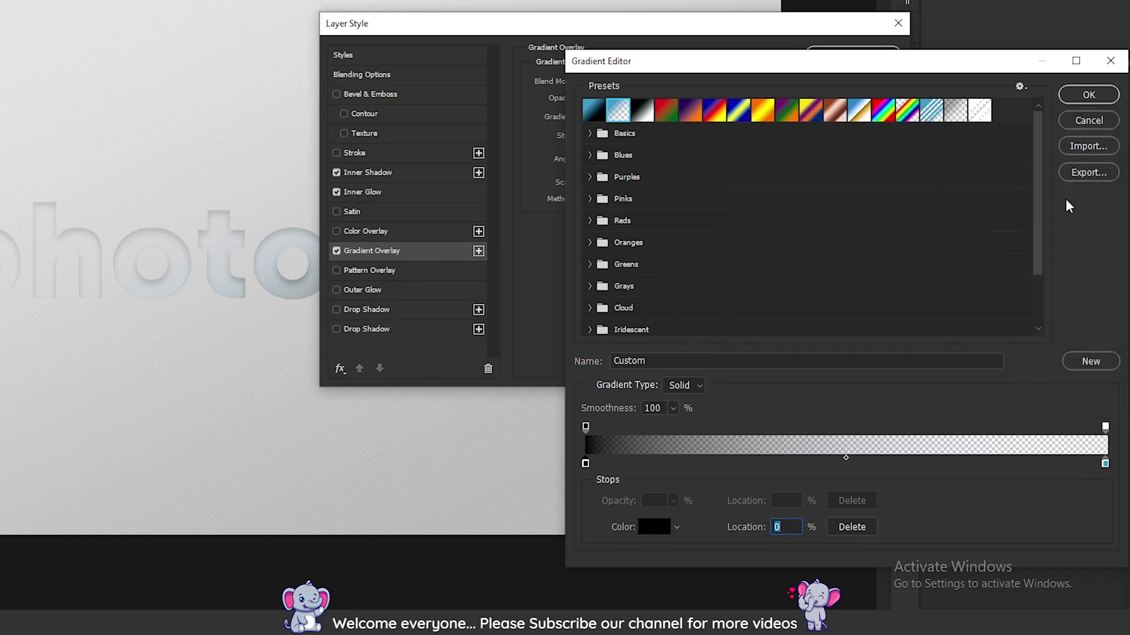
double_click(1104, 463)
left_click(730, 165)
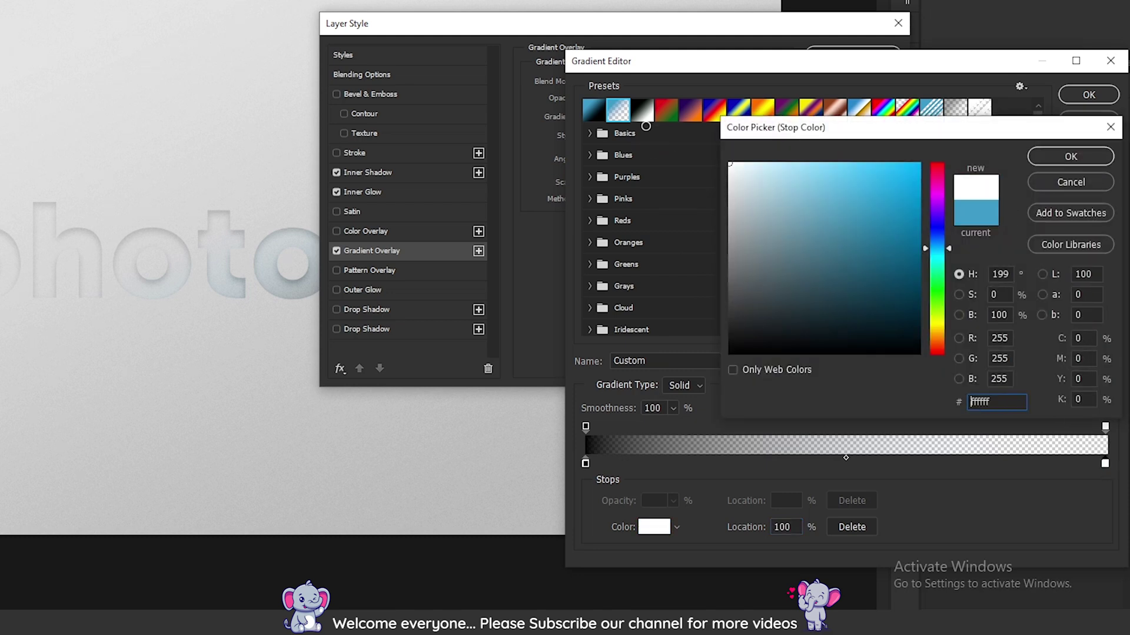
left_click(1066, 160)
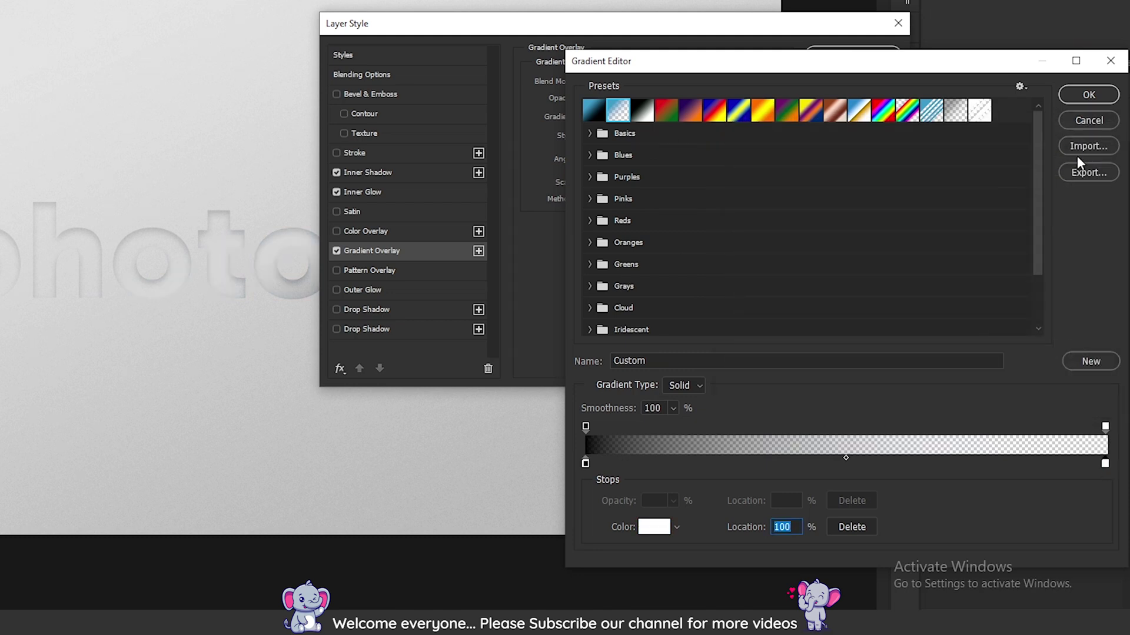
left_click(1075, 97)
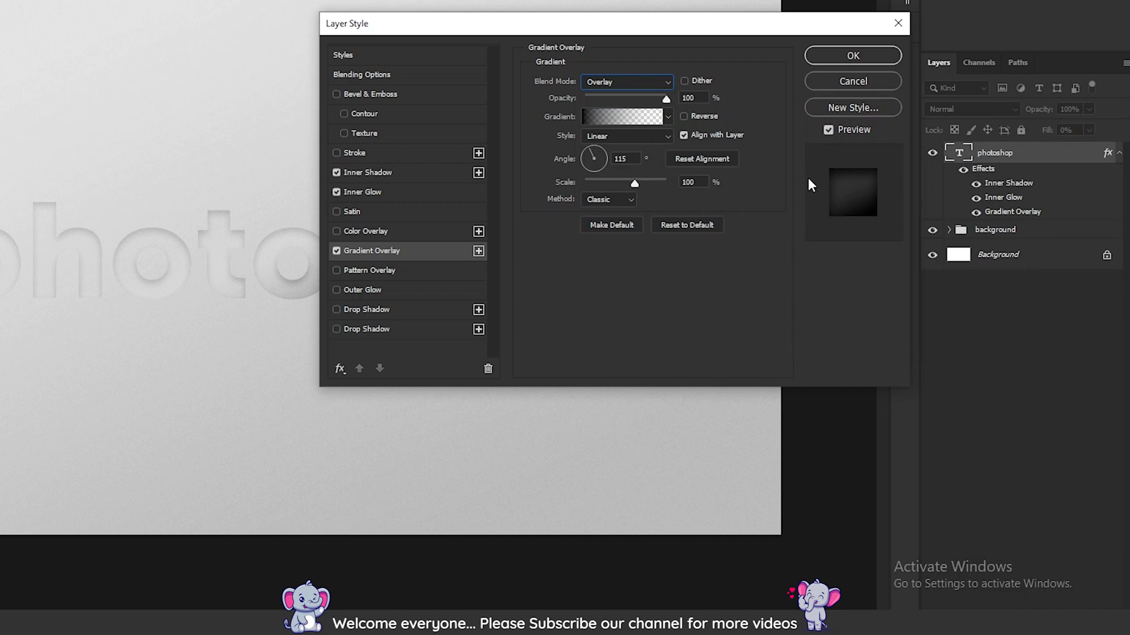
Set the gradient overlay to Soft Light, 10% opacity and a 90° angle
left_click(666, 83)
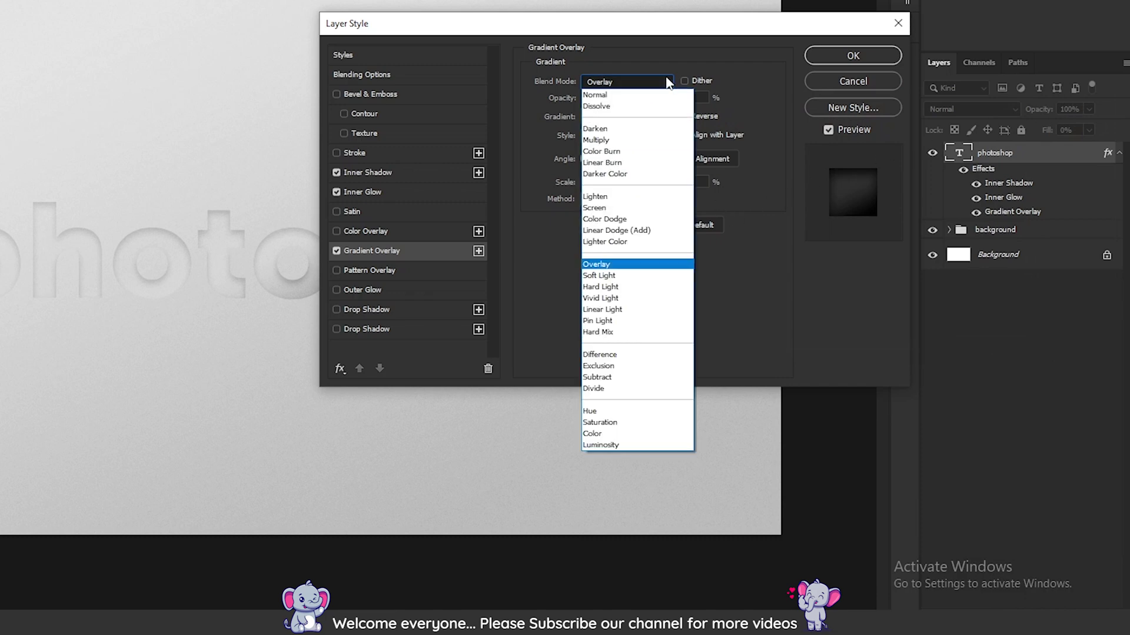
left_click(658, 279)
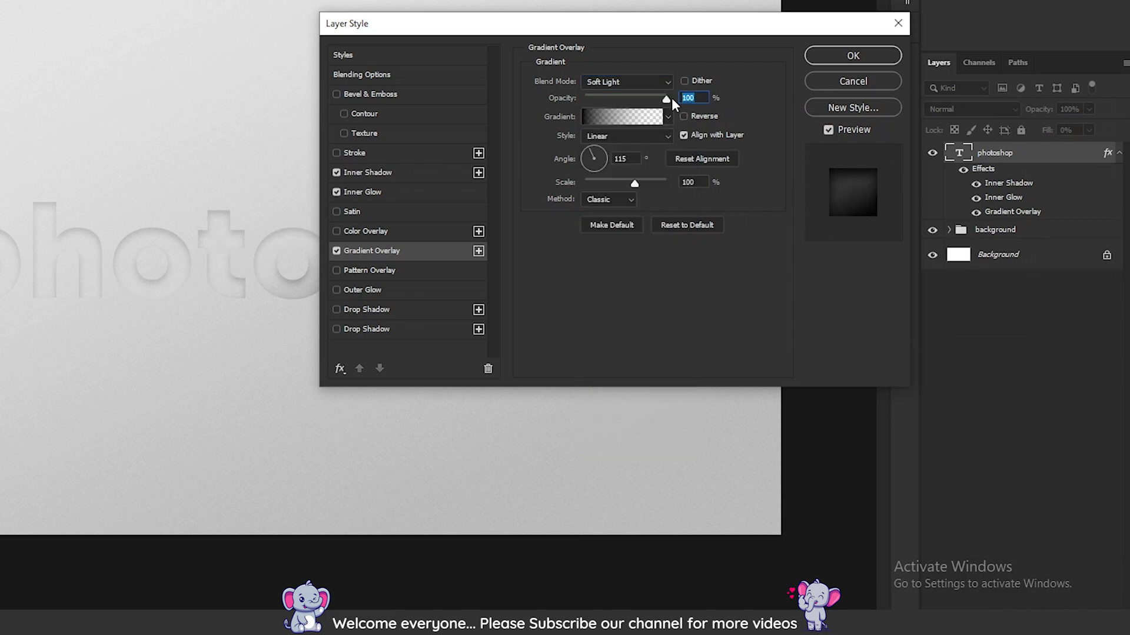
type("10")
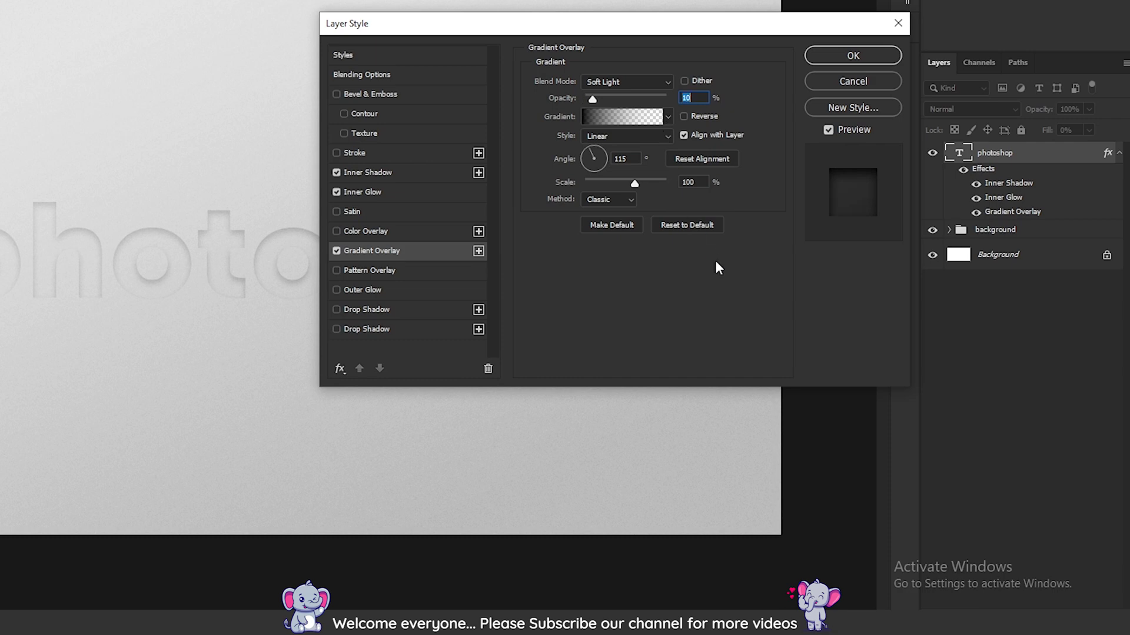
left_click(629, 158)
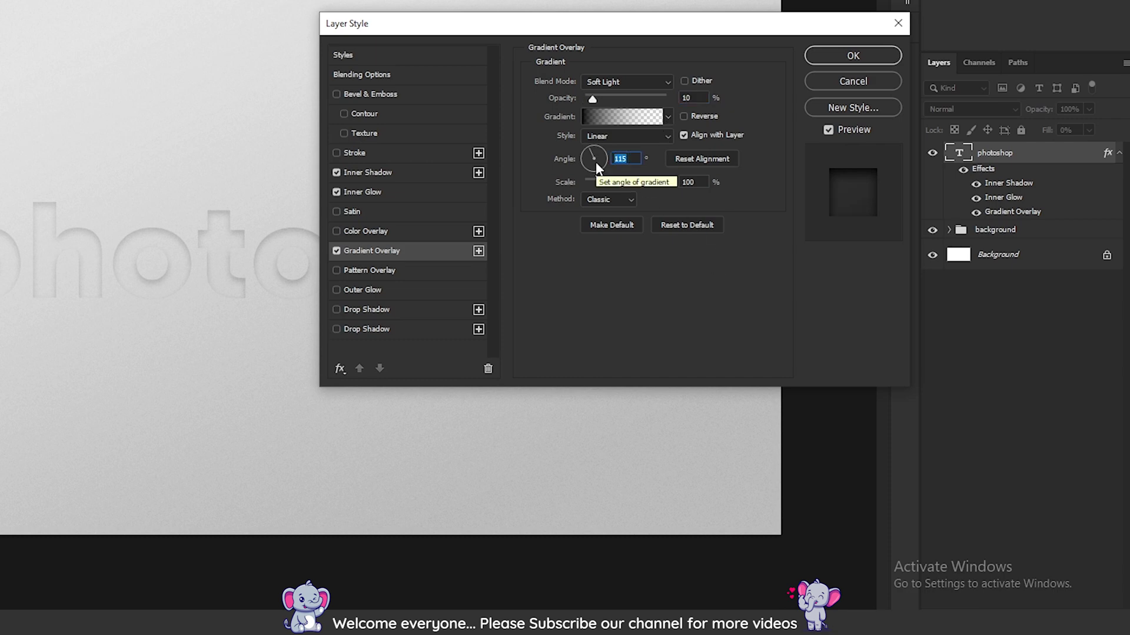
type("90")
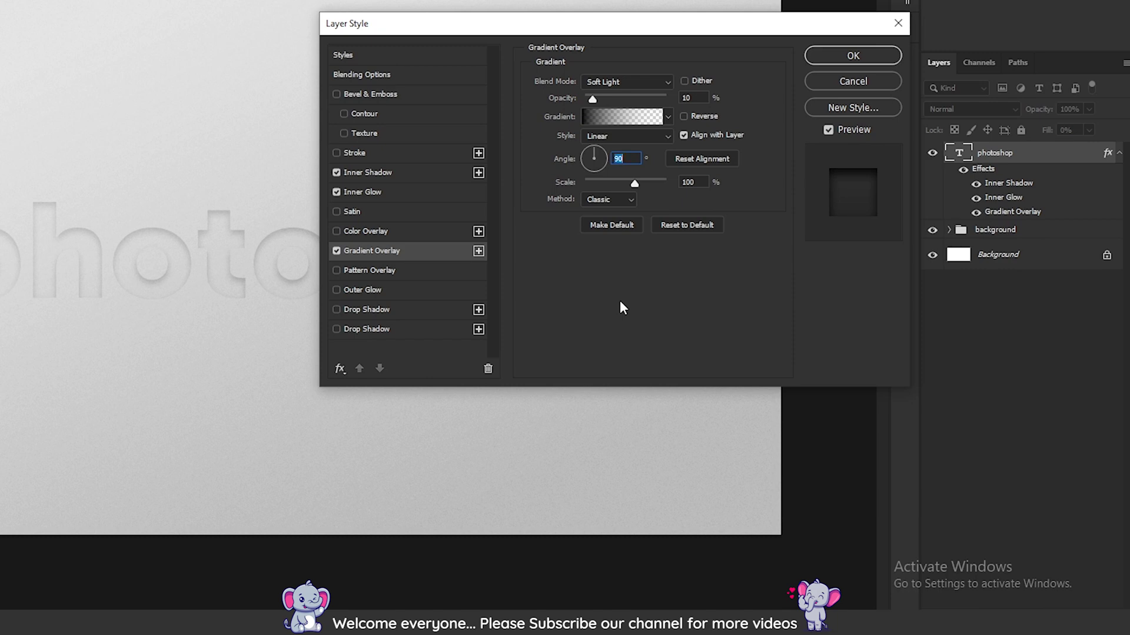
Add a white Color Dodge drop shadow to the photoshop text
left_click(434, 309)
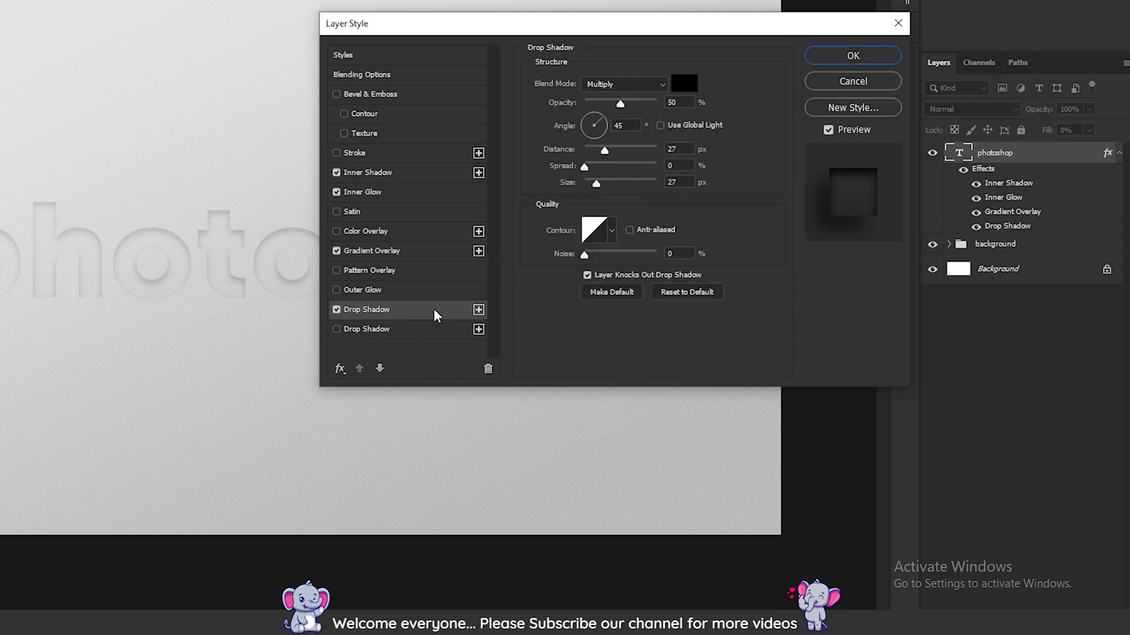
left_click(652, 87)
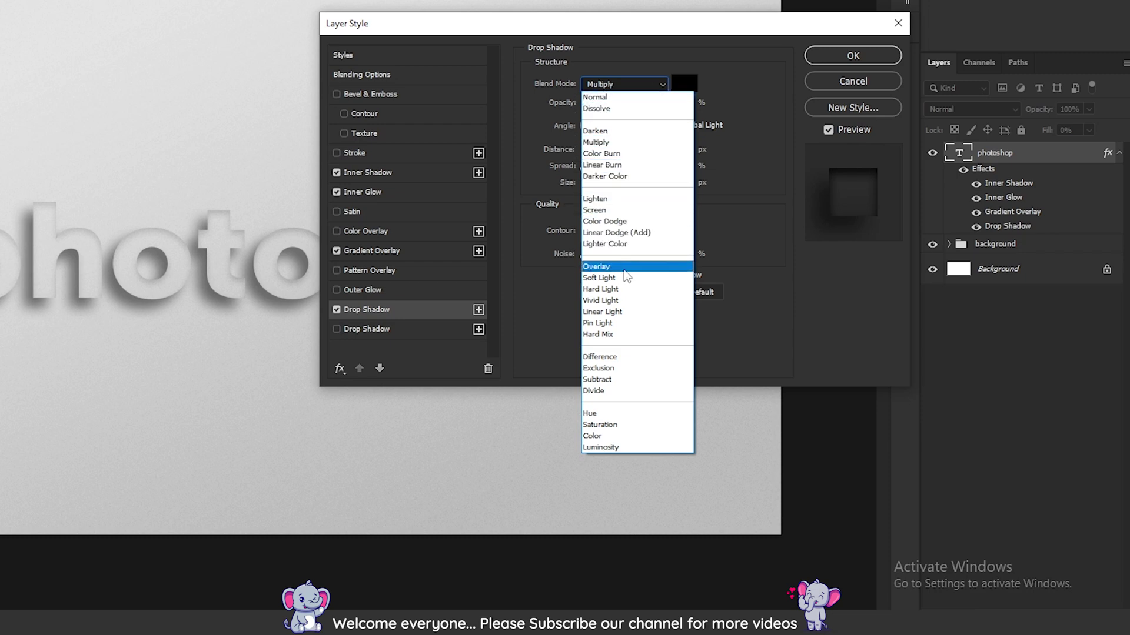
left_click(623, 221)
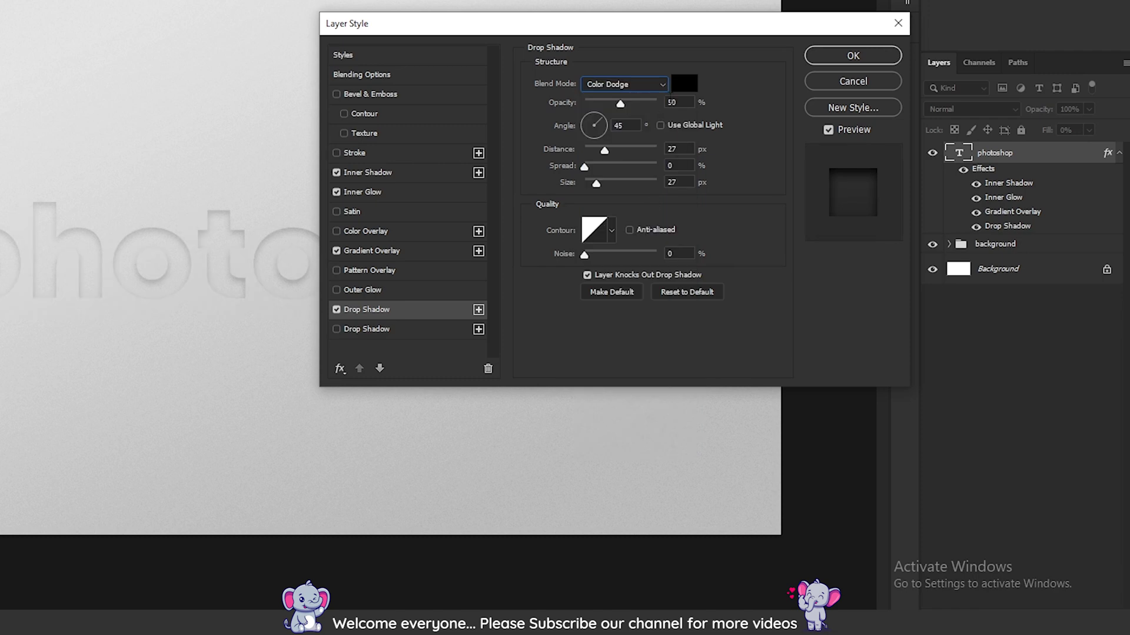
left_click(684, 83)
left_click_drag(739, 214, 611, 137)
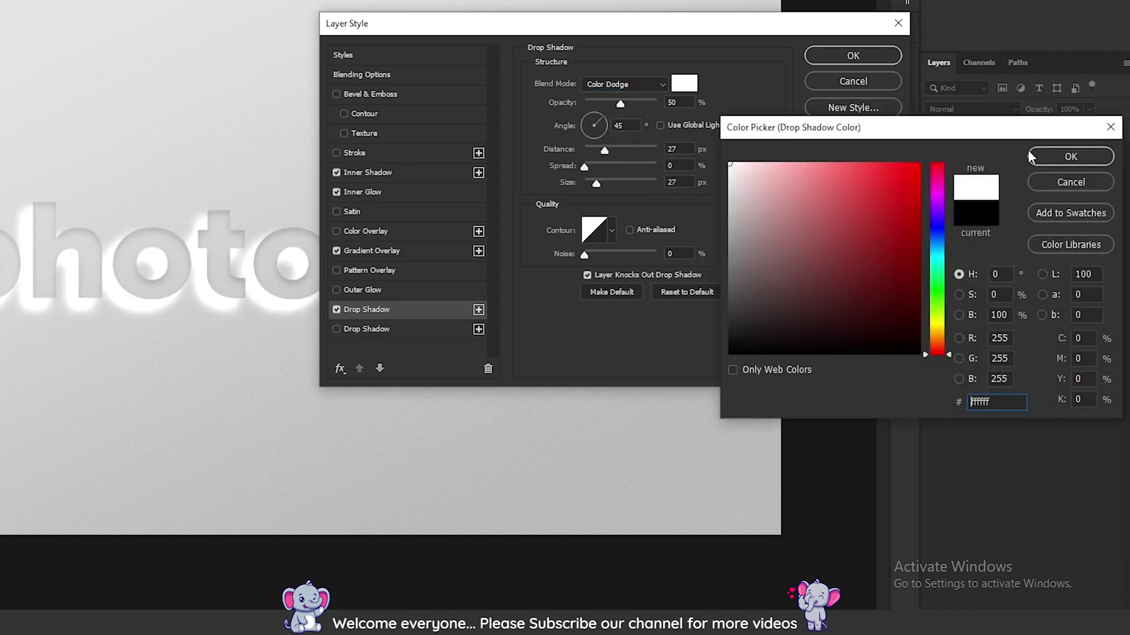
left_click(1046, 158)
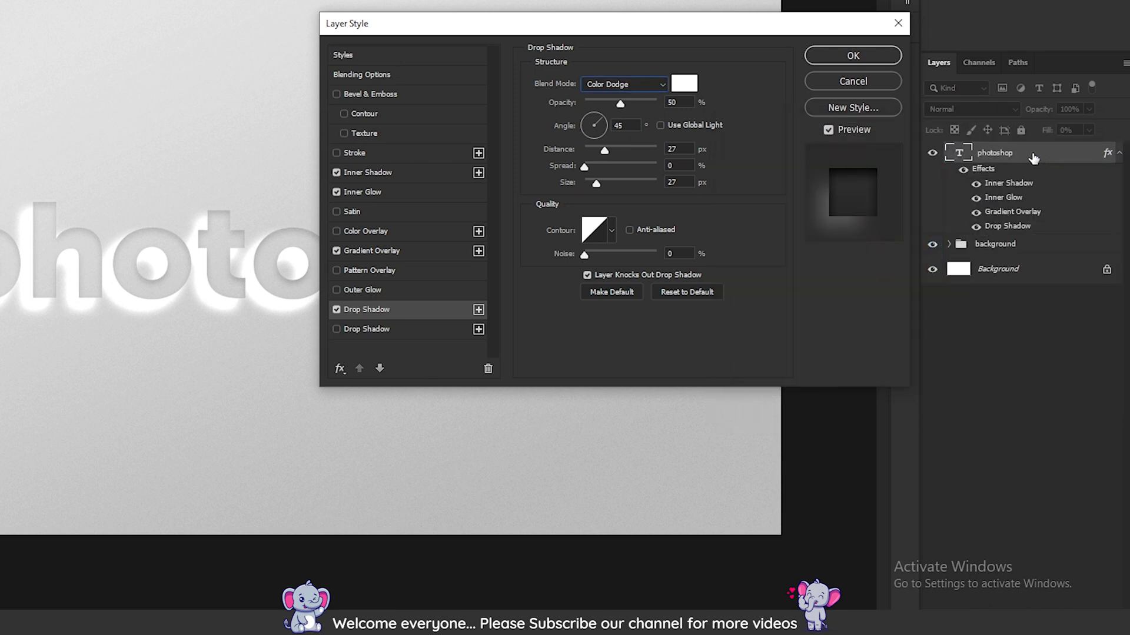
Set the drop shadow to 15% opacity, 90° angle, 2 px distance and 4 px size
type("15")
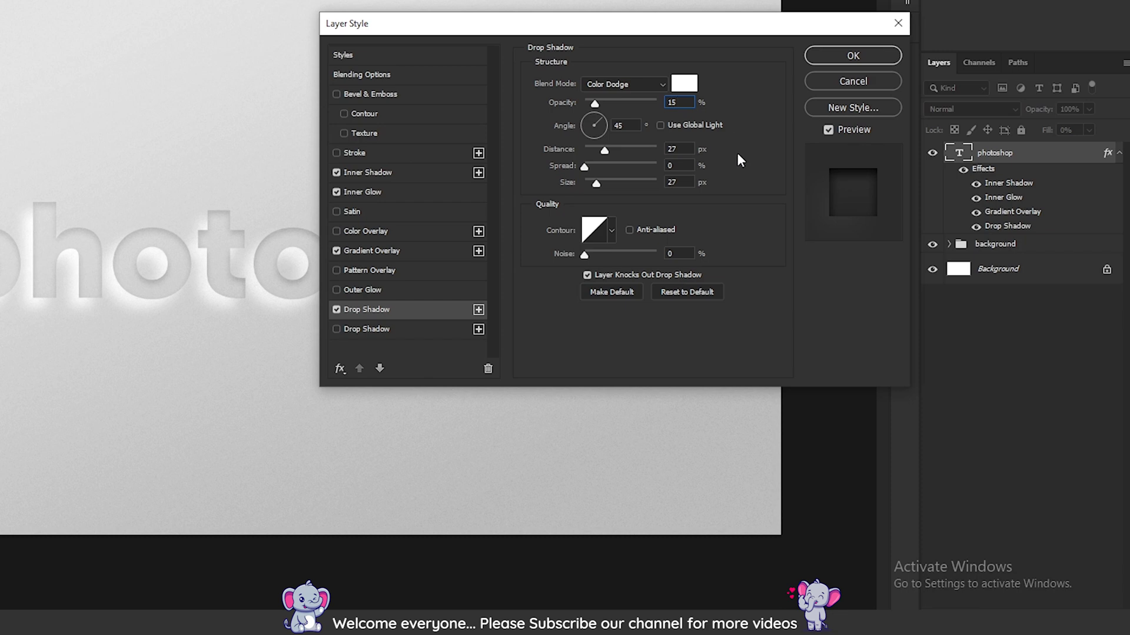
key("Return")
double_click(618, 125)
type("90")
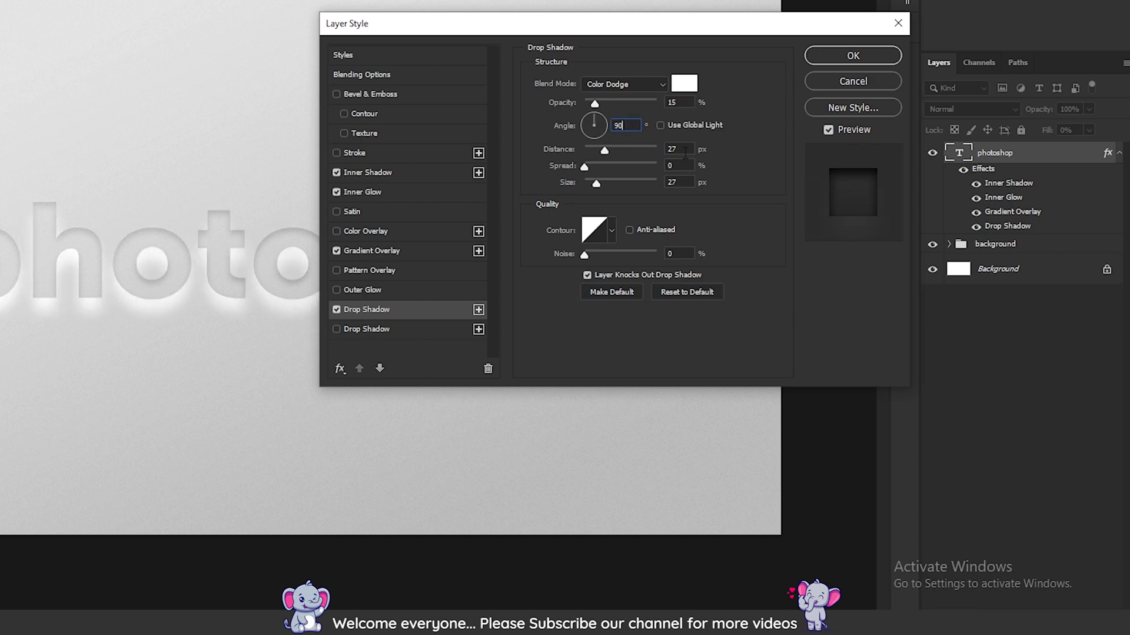
key("Tab")
key("BackSpace")
type("2")
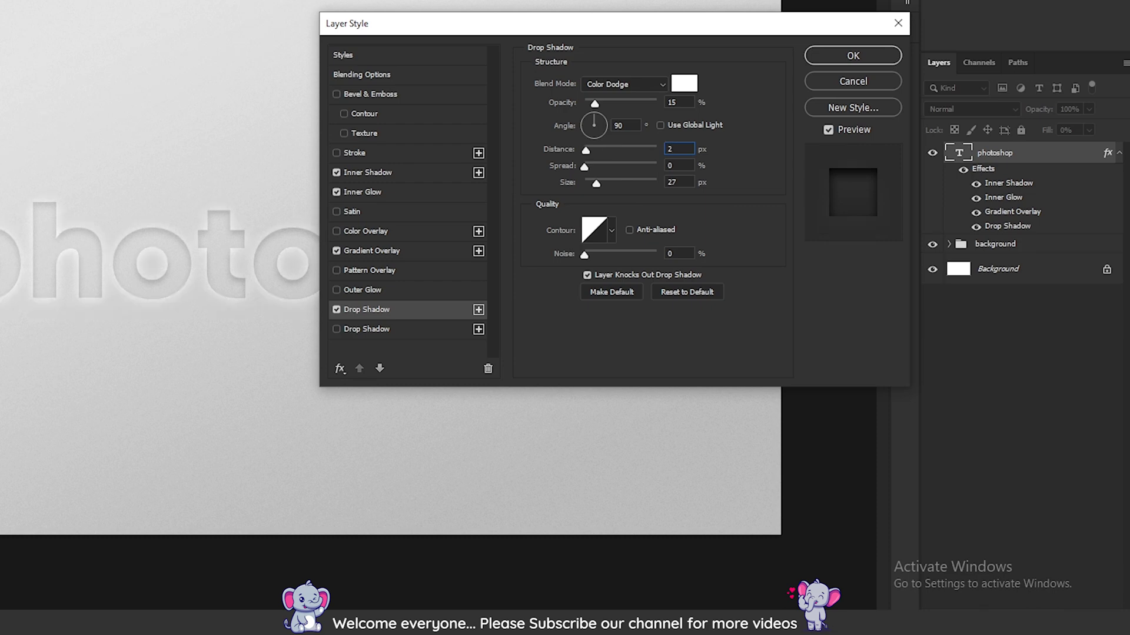
key("Tab")
key("Tab")
type("4")
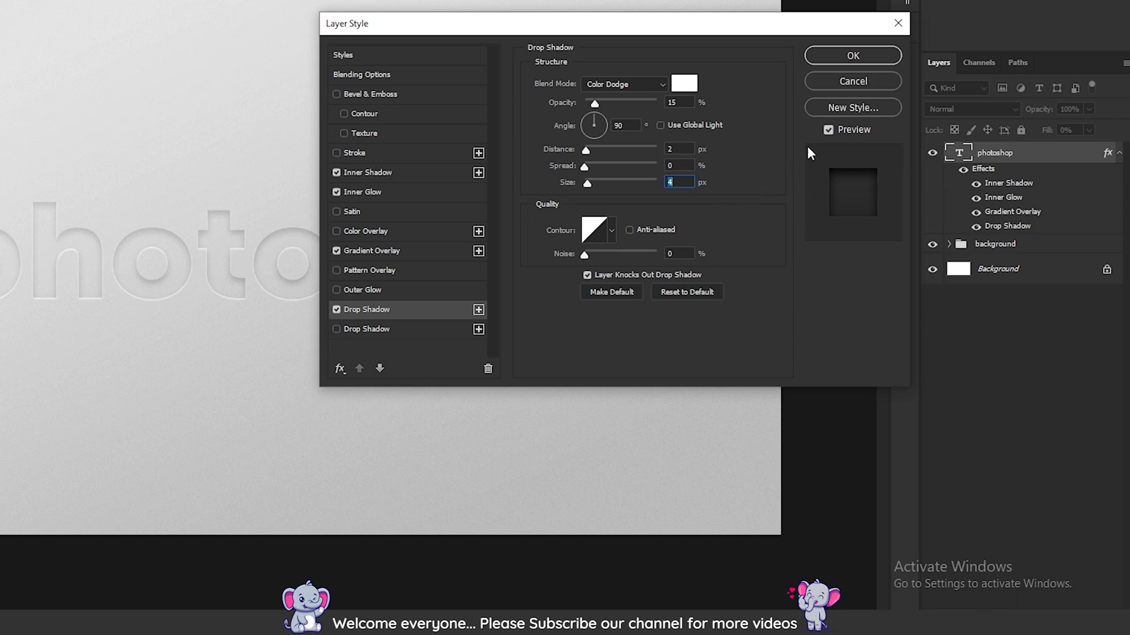
Apply the layer styles, move the photoshop text near the canvas bottom, and collapse its effects
left_click(843, 54)
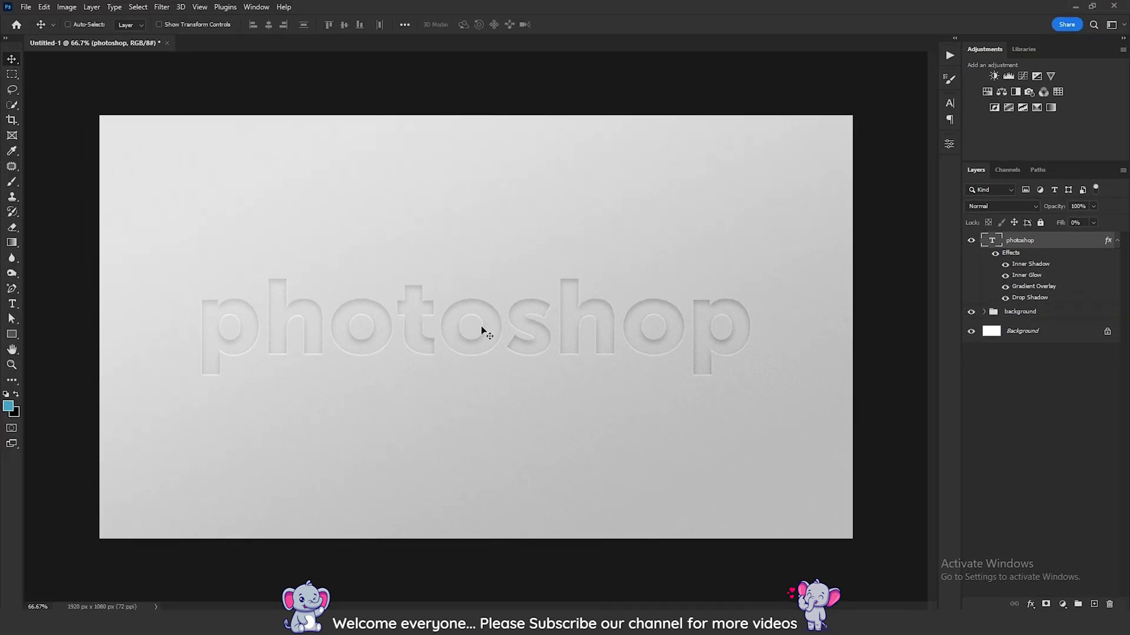
mouse_move(484, 328)
left_mouse_down()
mouse_move(460, 426)
mouse_move(523, 451)
left_mouse_up()
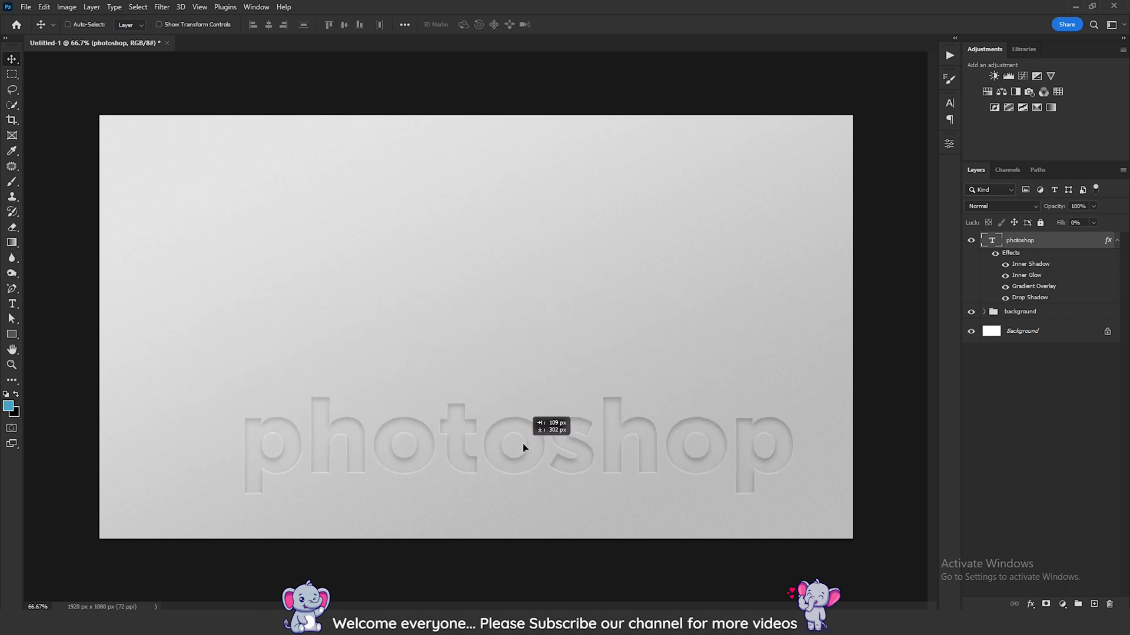
left_click_drag(523, 451, 515, 441)
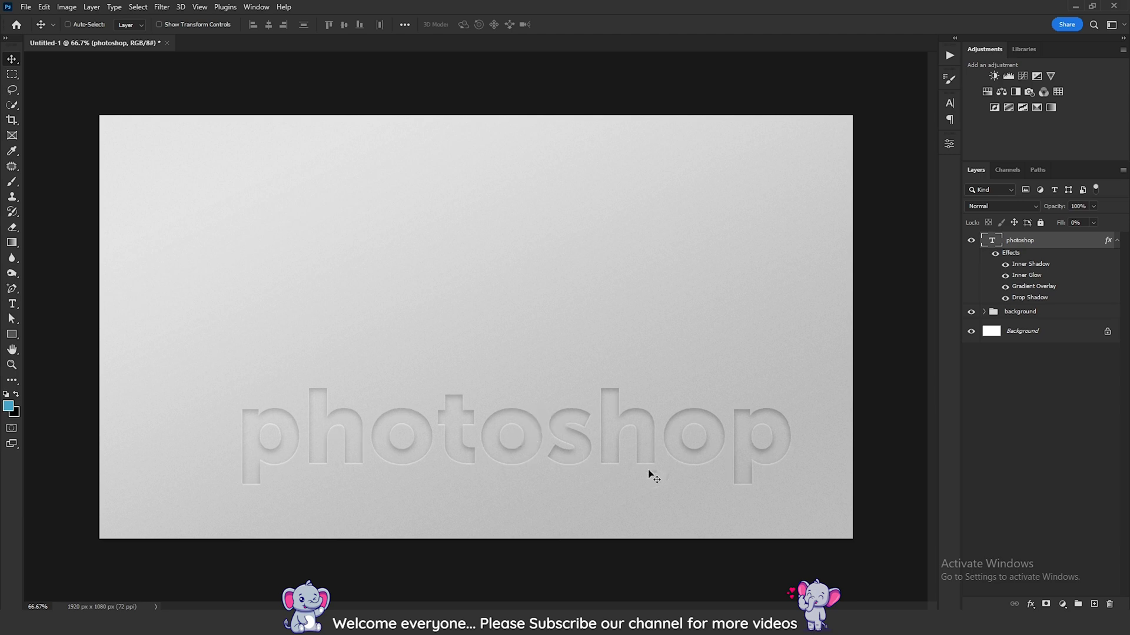
left_click(1117, 241)
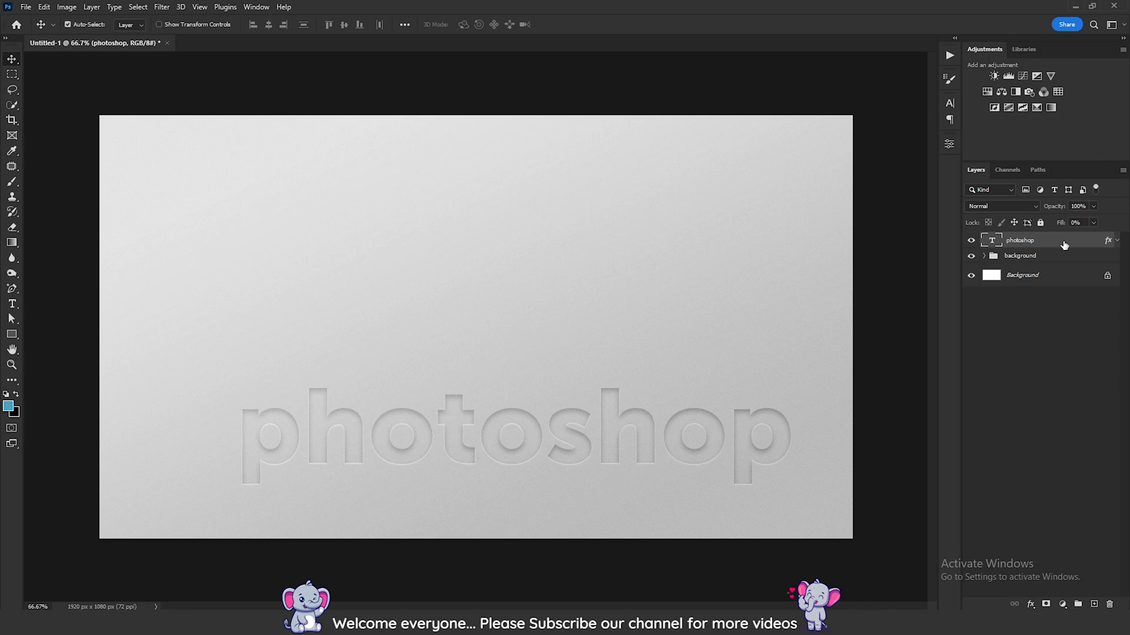
Duplicate the photoshop text layer, move the copy upper left, and retype it as 'designer'
key("ctrl+j")
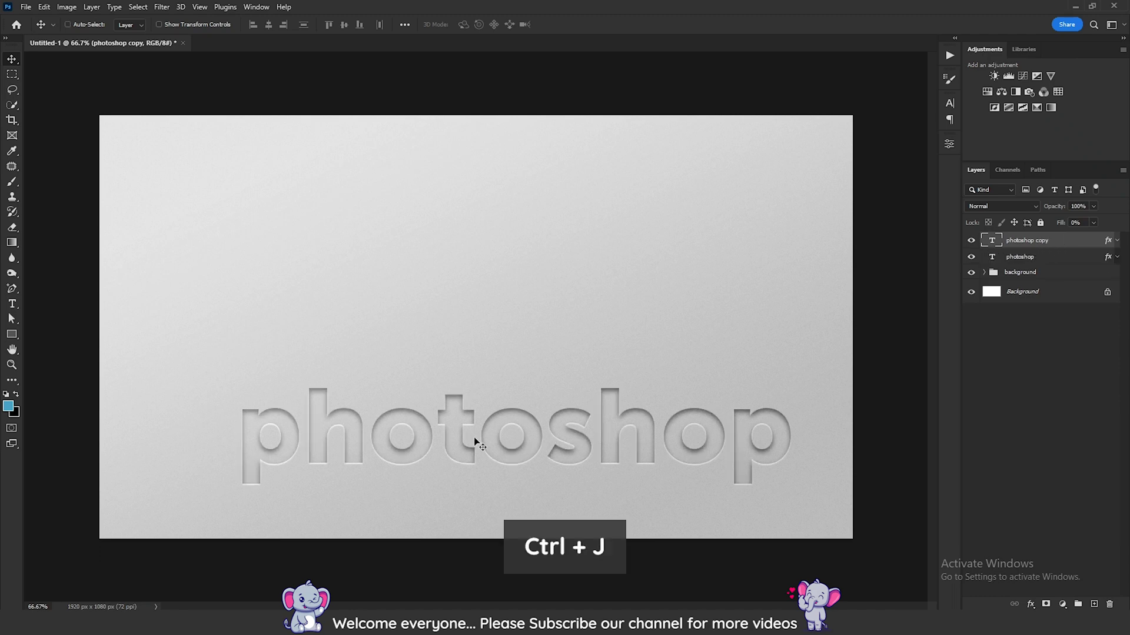
mouse_move(471, 434)
left_mouse_down()
mouse_move(389, 206)
mouse_move(395, 220)
left_mouse_up()
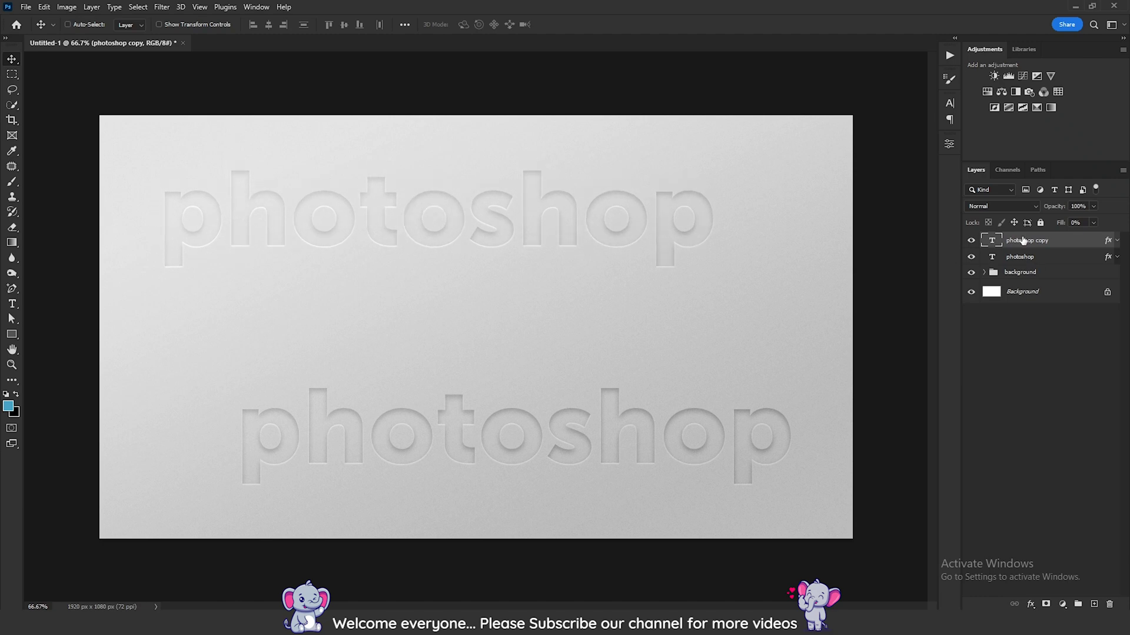
double_click(324, 232)
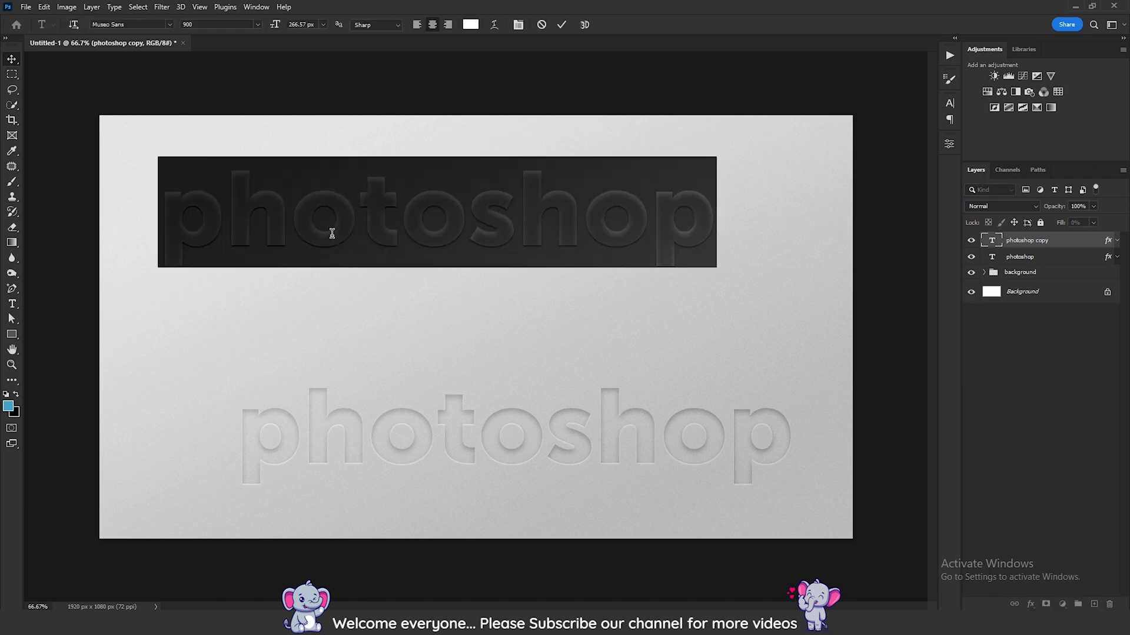
key("BackSpace")
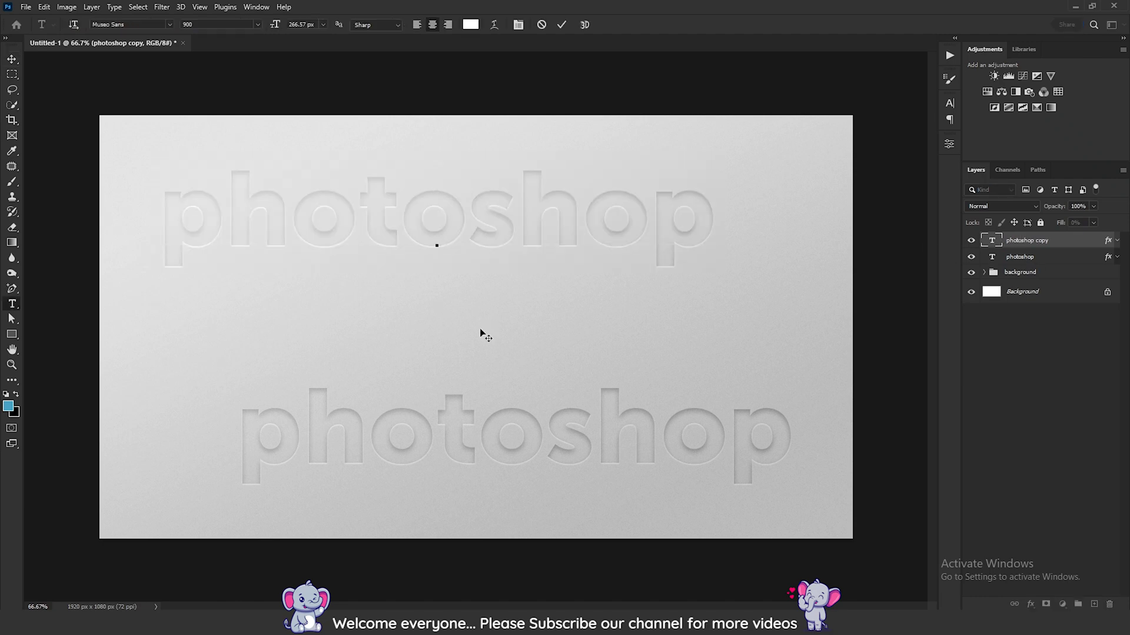
type("d")
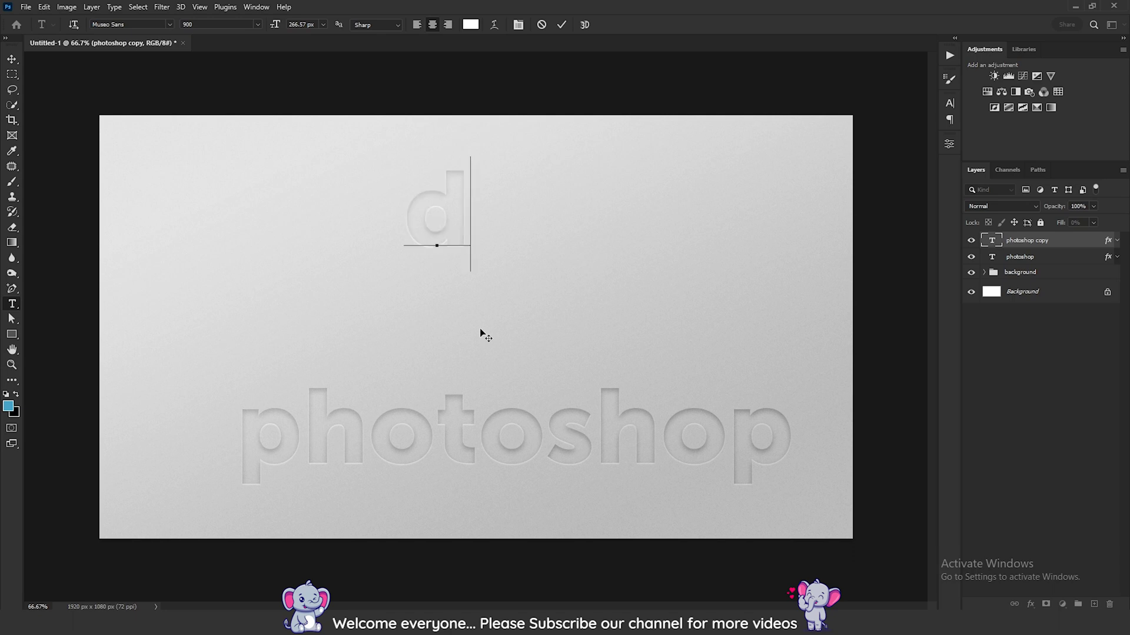
type("esigne")
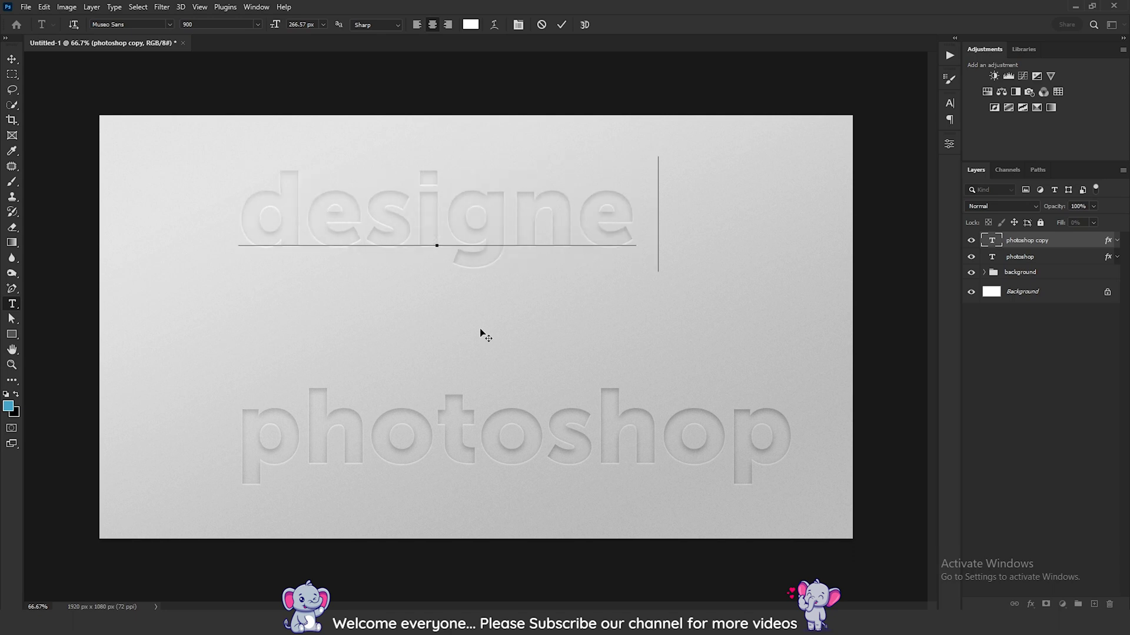
type("r")
key("ctrl+Return")
key("v")
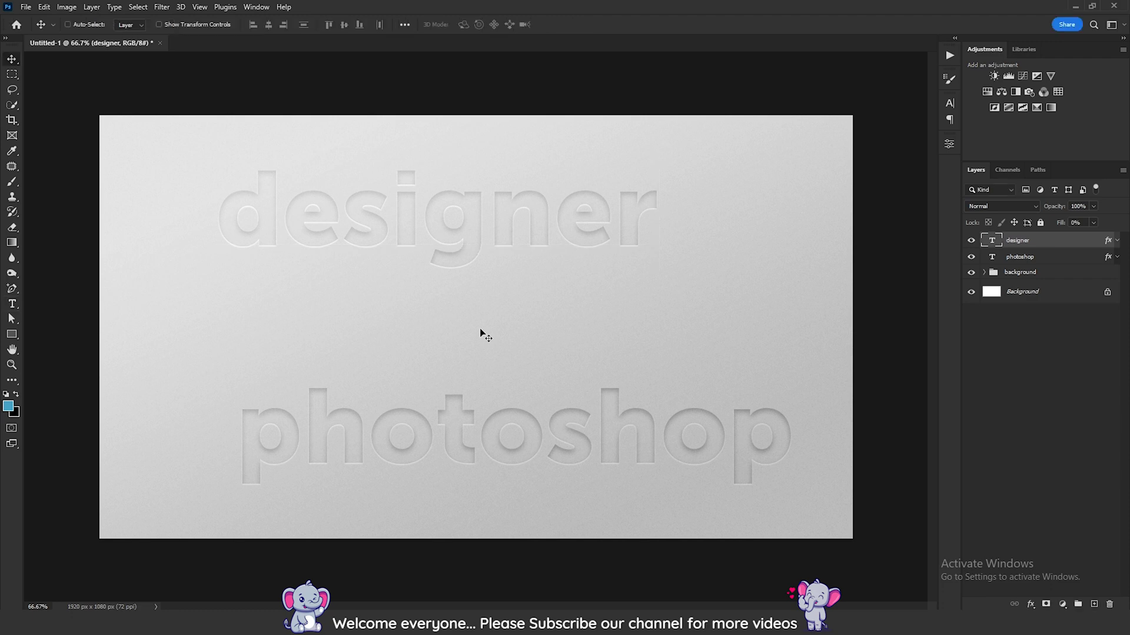
Shift 'designer' left and slightly down, then clear its layer style
left_click_drag(404, 233, 341, 235)
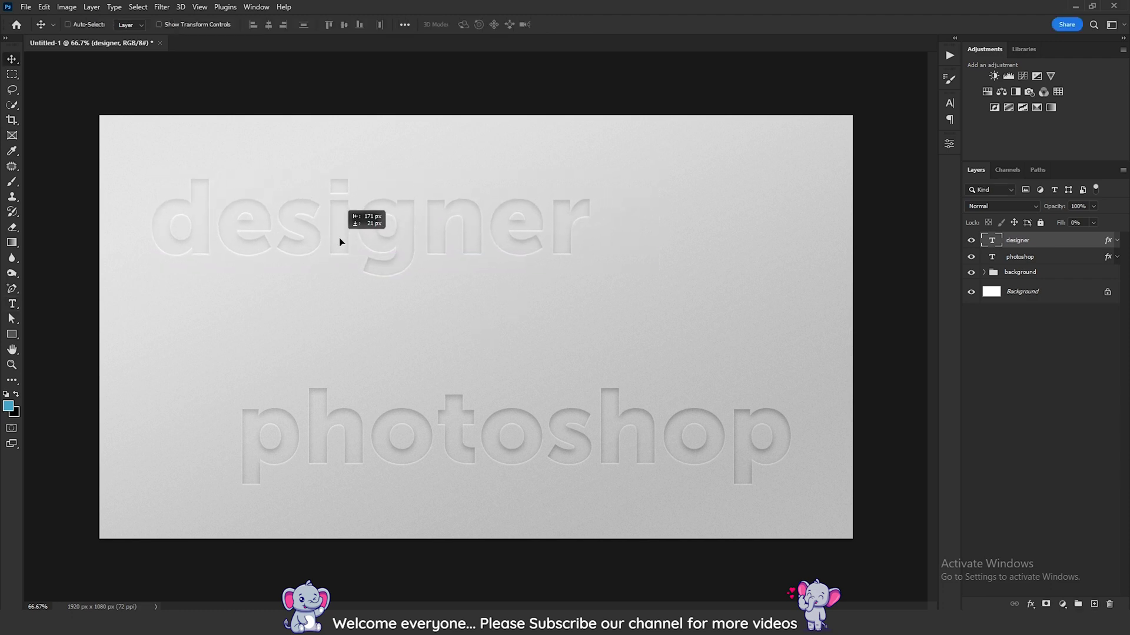
left_click_drag(342, 235, 341, 242)
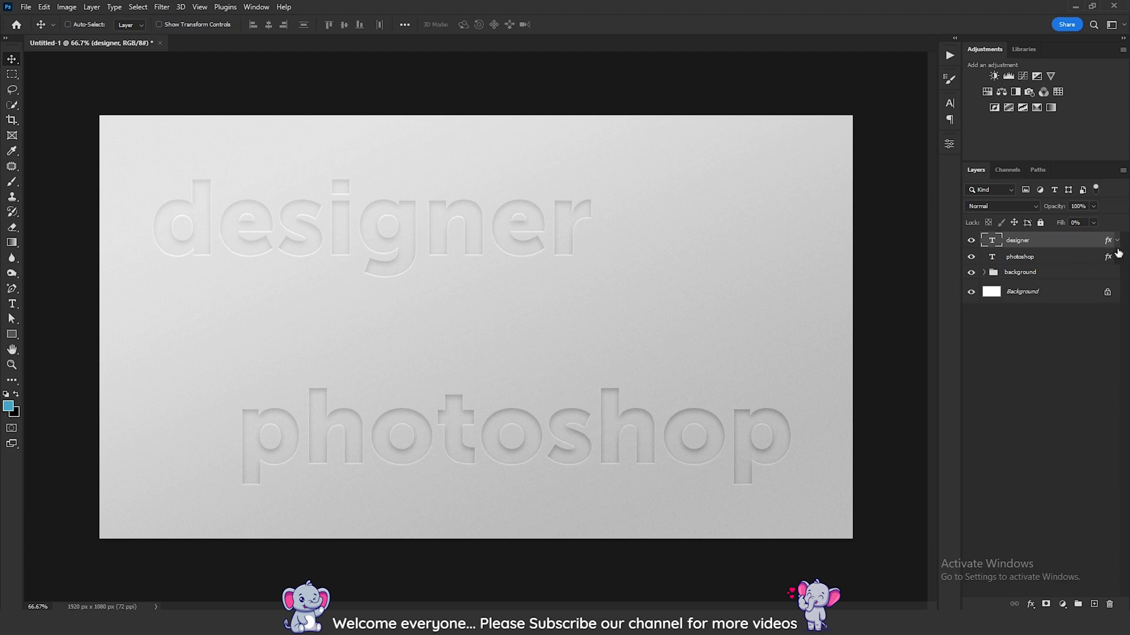
right_click(1068, 250)
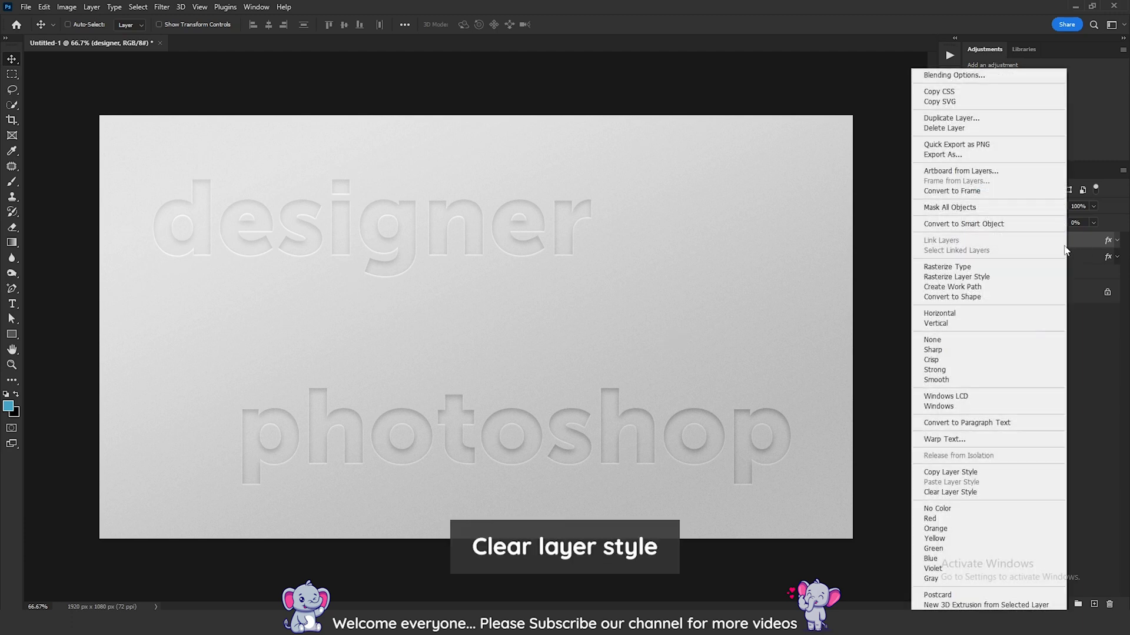
left_click(988, 492)
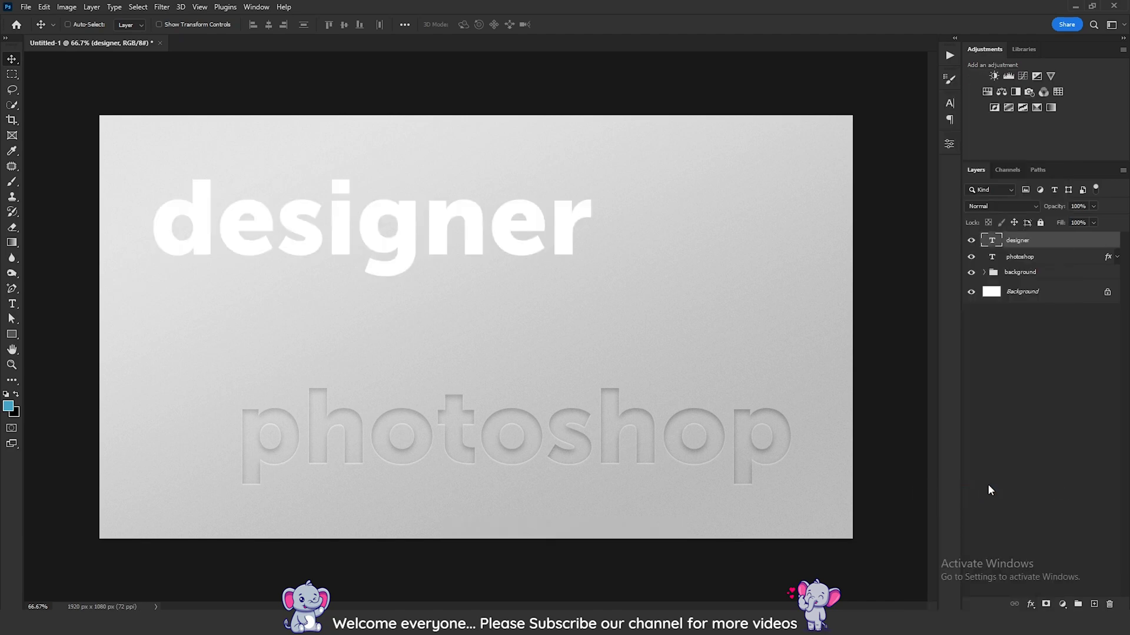
Make the designer text's fill fully transparent and add an Outer Bevel emboss
double_click(1064, 241)
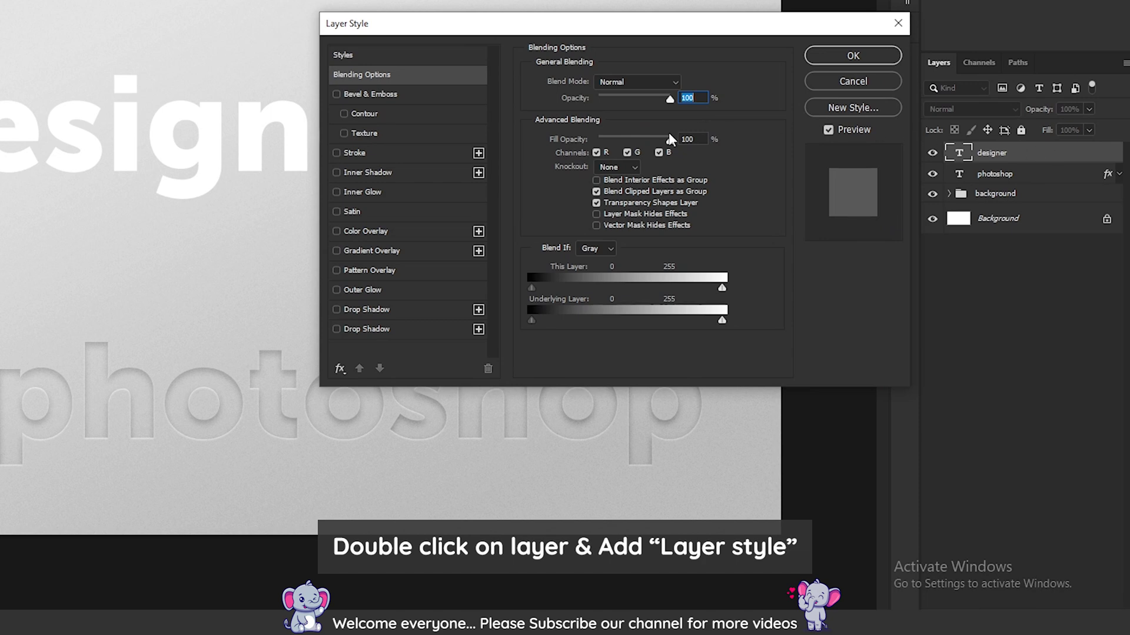
left_click_drag(668, 139, 581, 140)
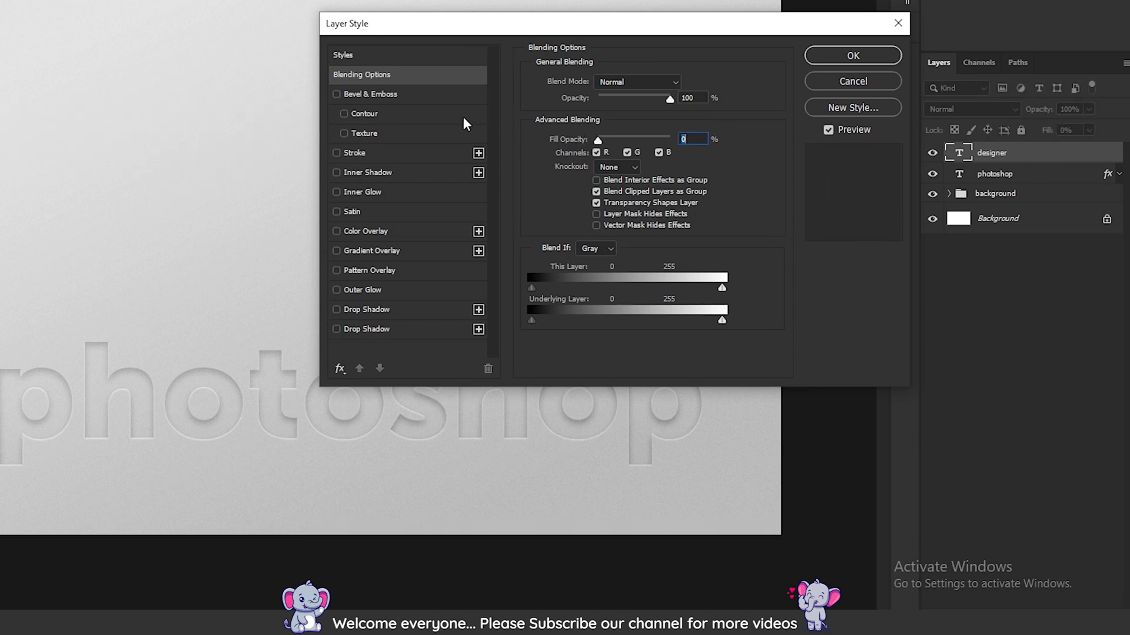
left_click(415, 102)
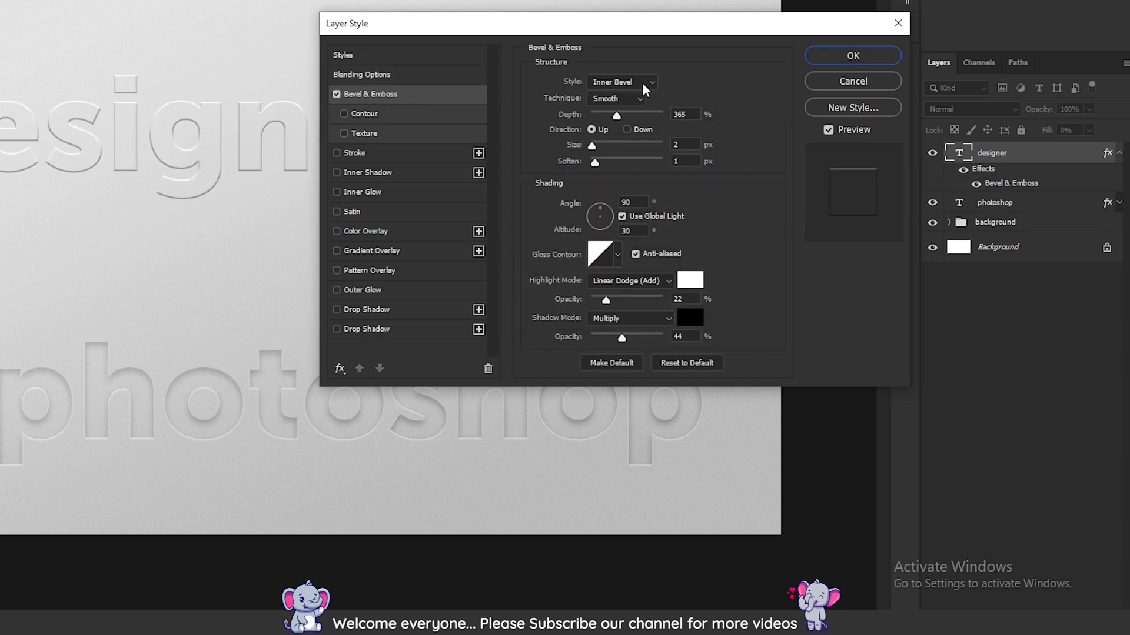
left_click(646, 82)
left_click(645, 95)
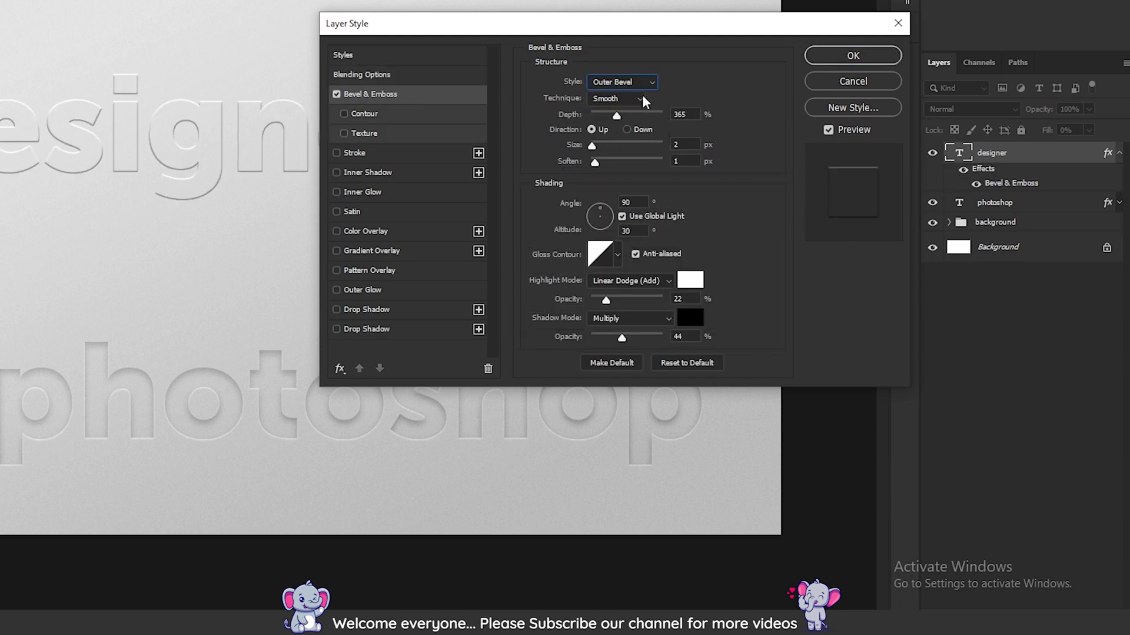
Set the bevel depth to 83, size 7 and soften 5
left_click(697, 115)
key("BackSpace")
key("BackSpace")
key("BackSpace")
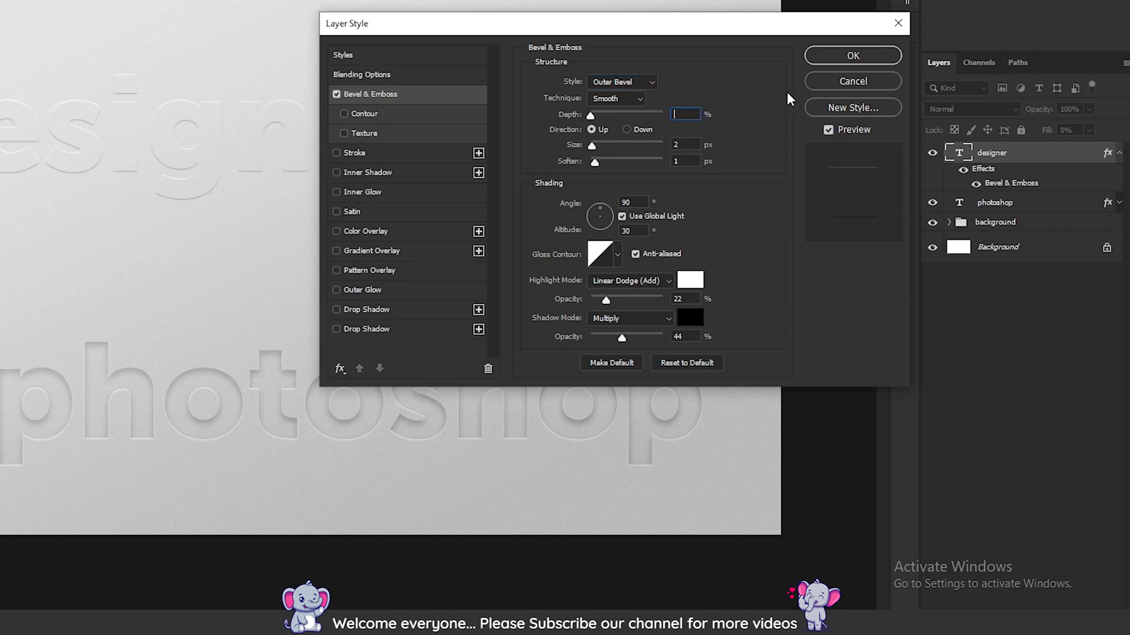
type("83")
key("Tab")
key("BackSpace")
type("7")
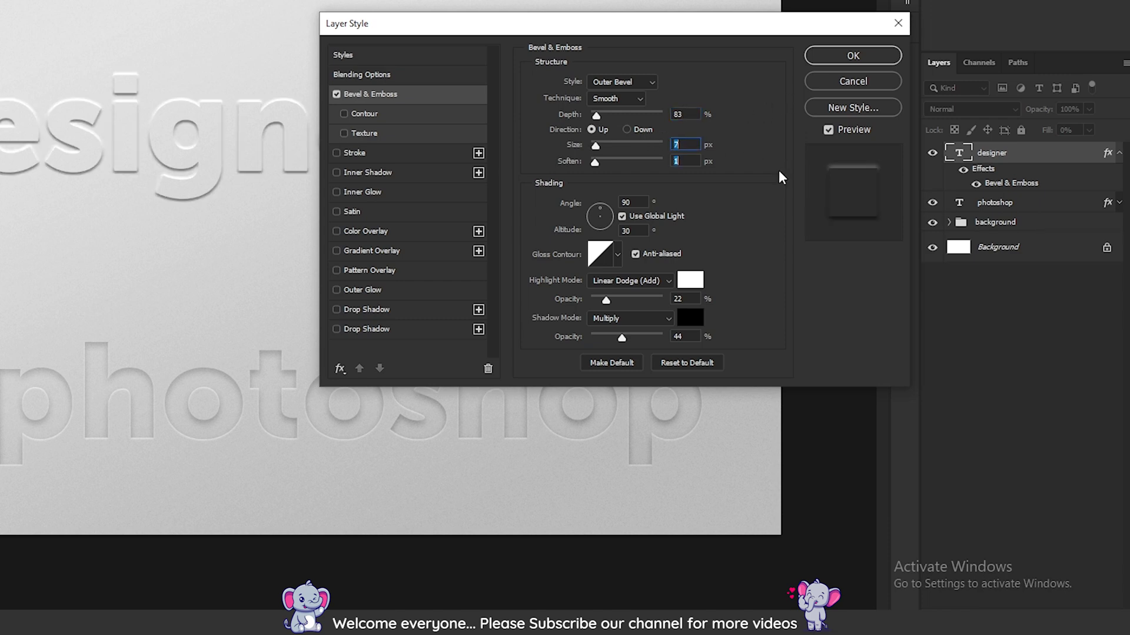
key("Tab")
type("5")
Give the bevel its own 145° lighting angle with a 30° altitude
left_click(633, 201)
type("81")
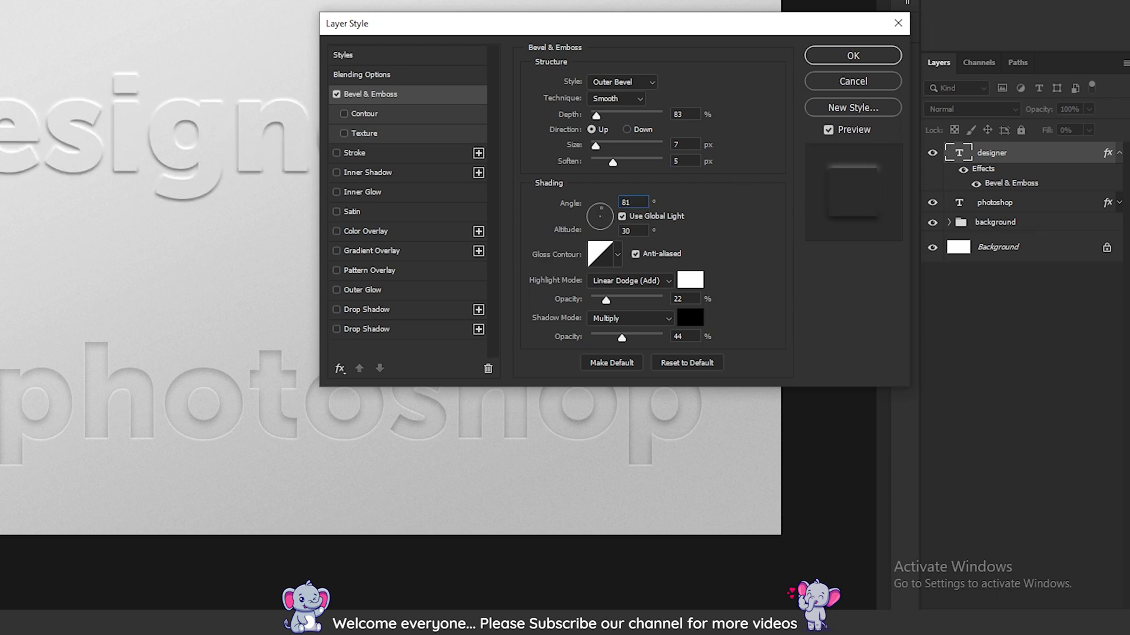
left_click(622, 216)
double_click(635, 229)
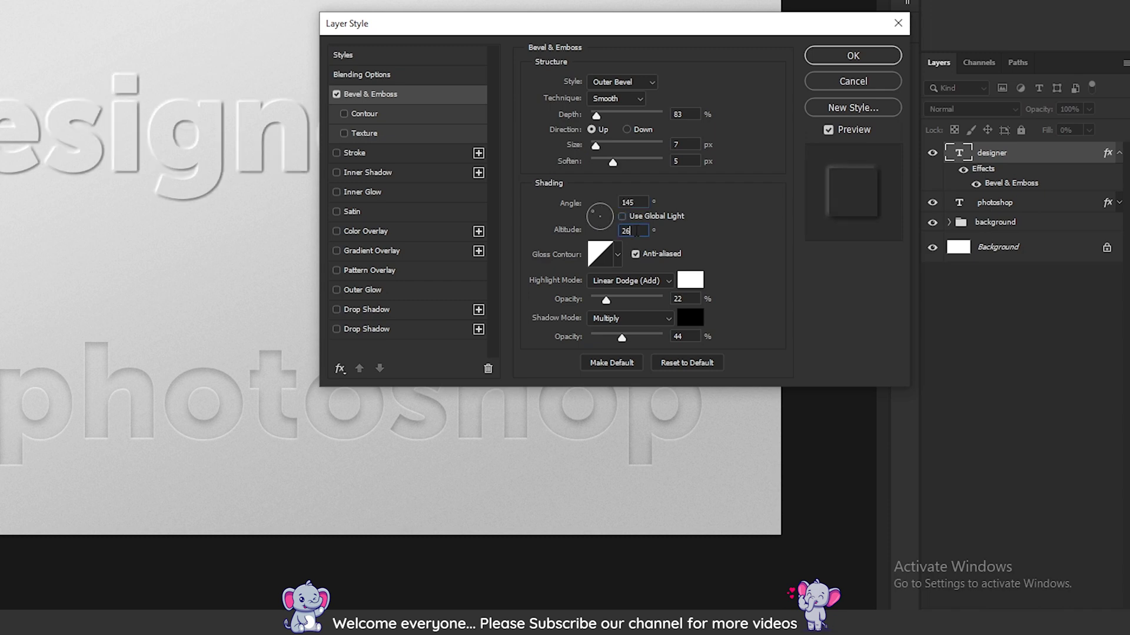
key("BackSpace")
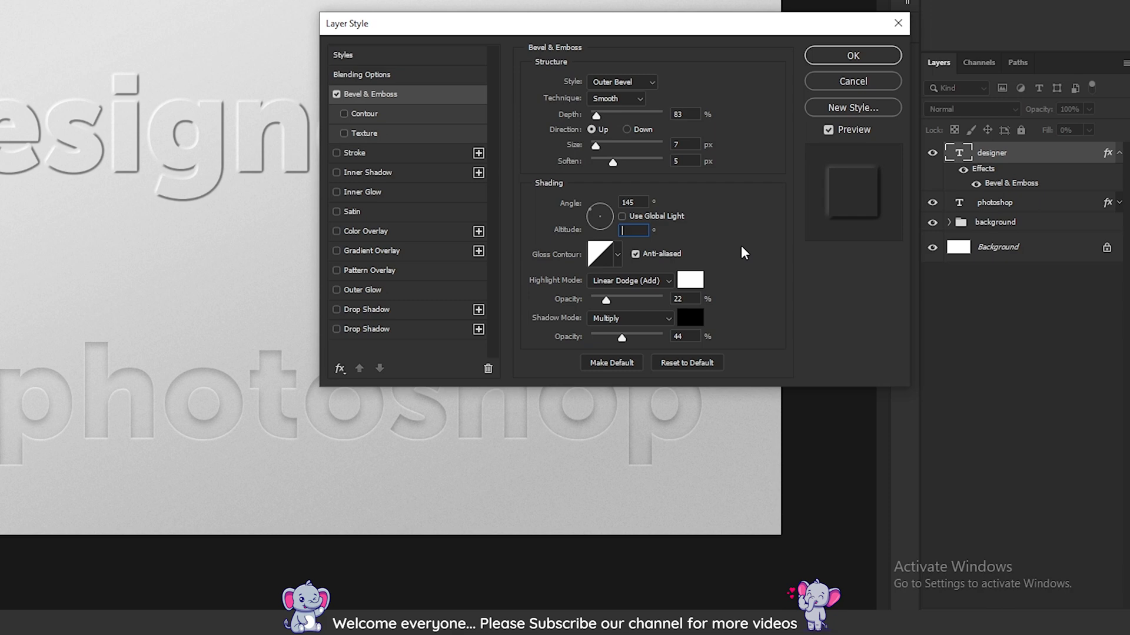
type("30")
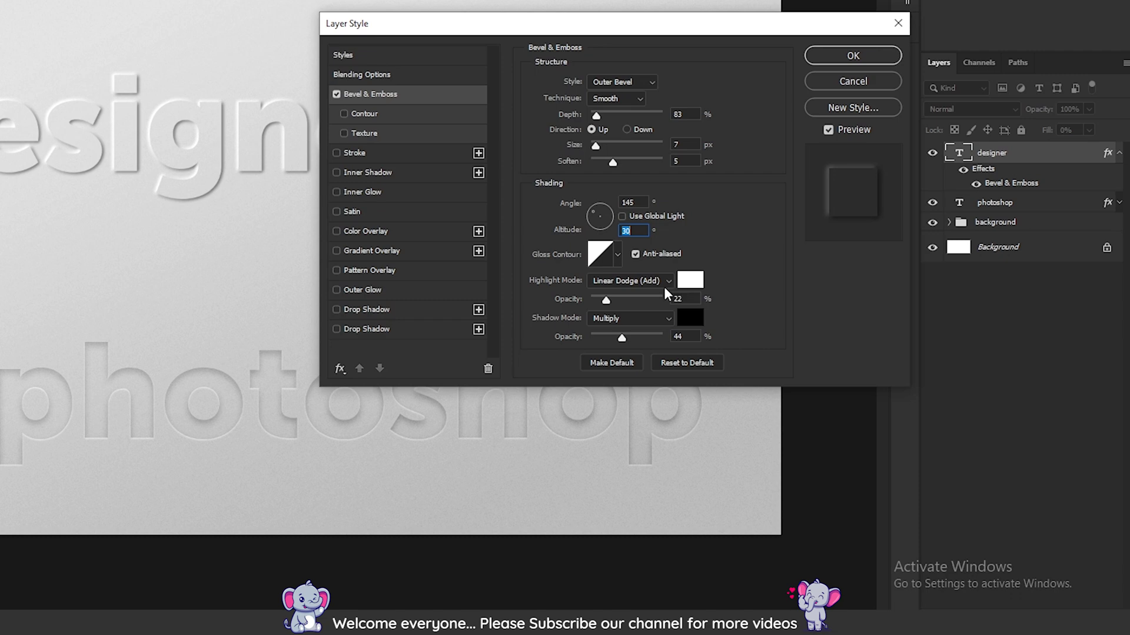
Set the bevel highlights to Overlay at 75% and shadows to Overlay at 100%
left_click(663, 281)
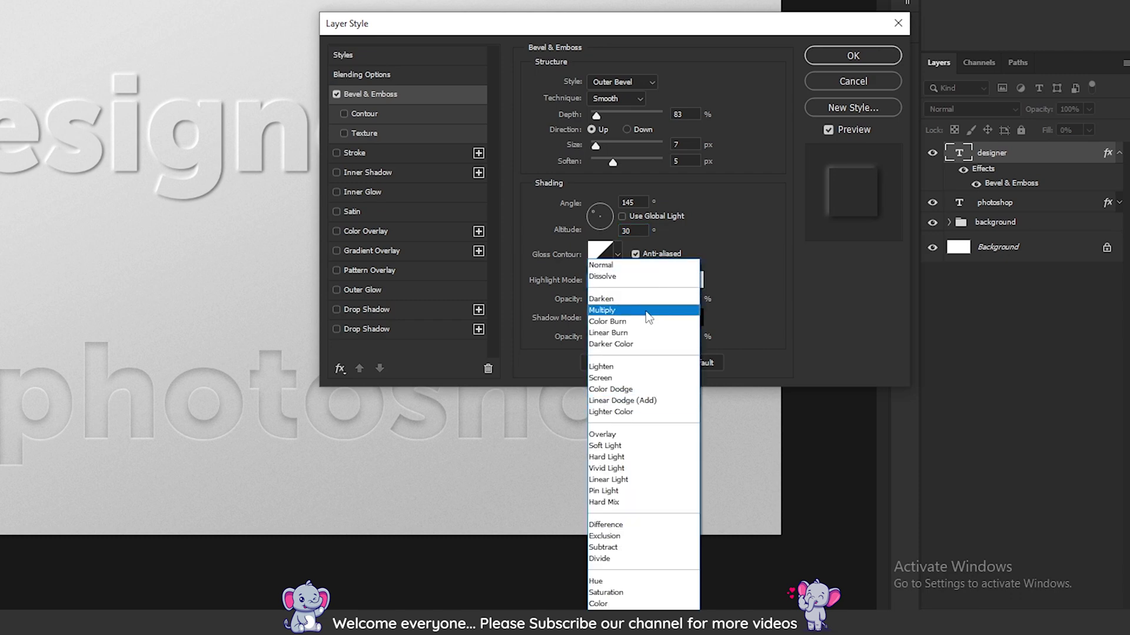
left_click(640, 434)
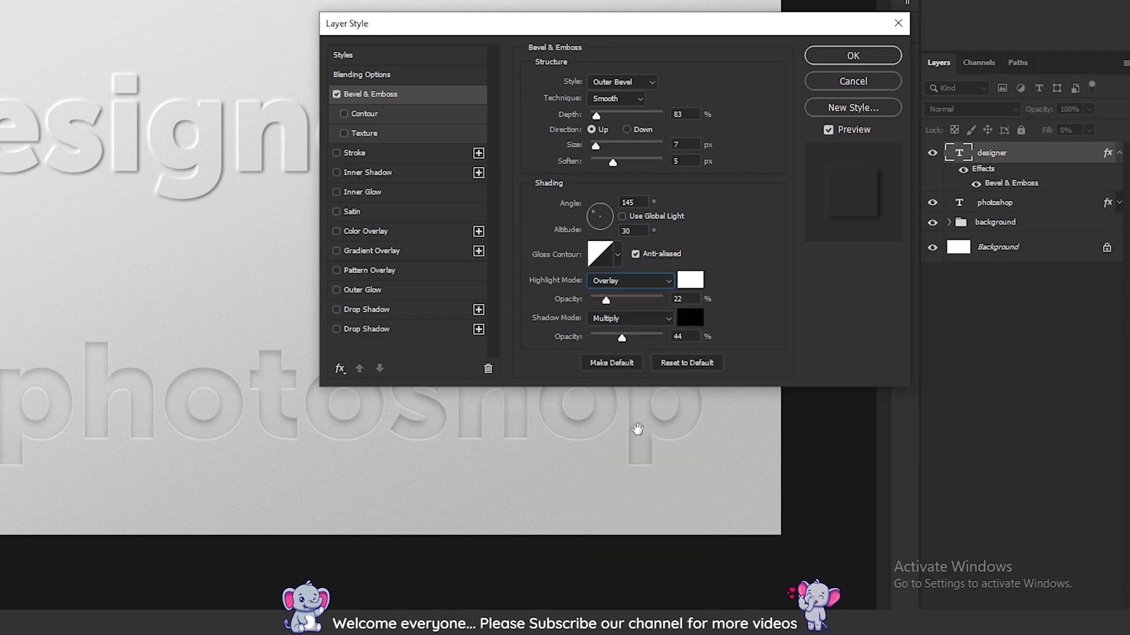
double_click(686, 300)
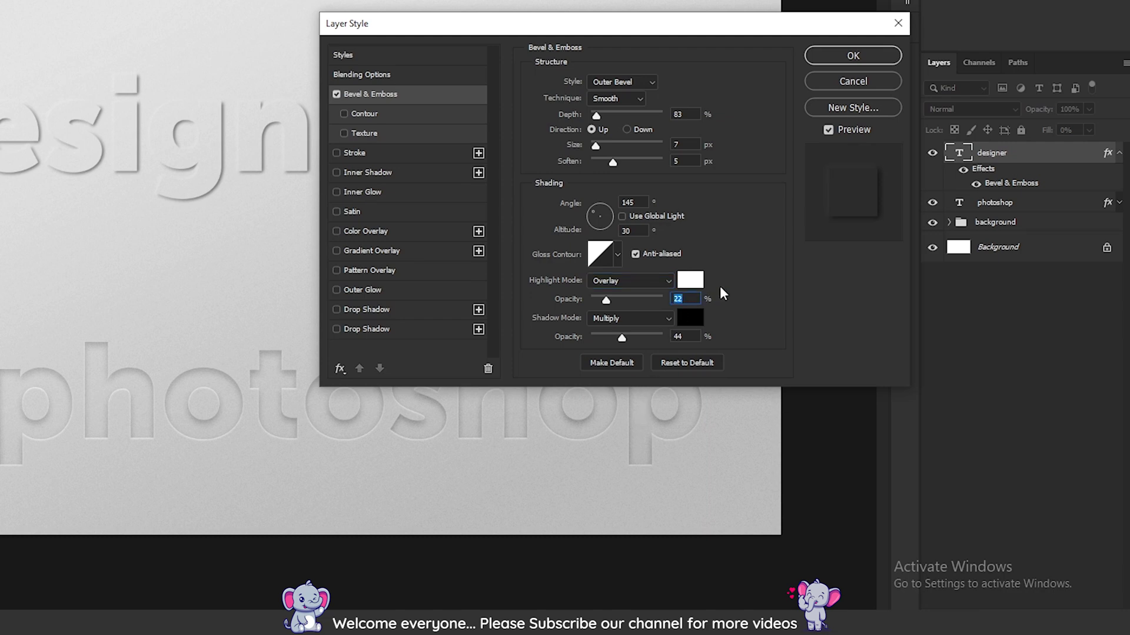
type("75")
left_click(658, 319)
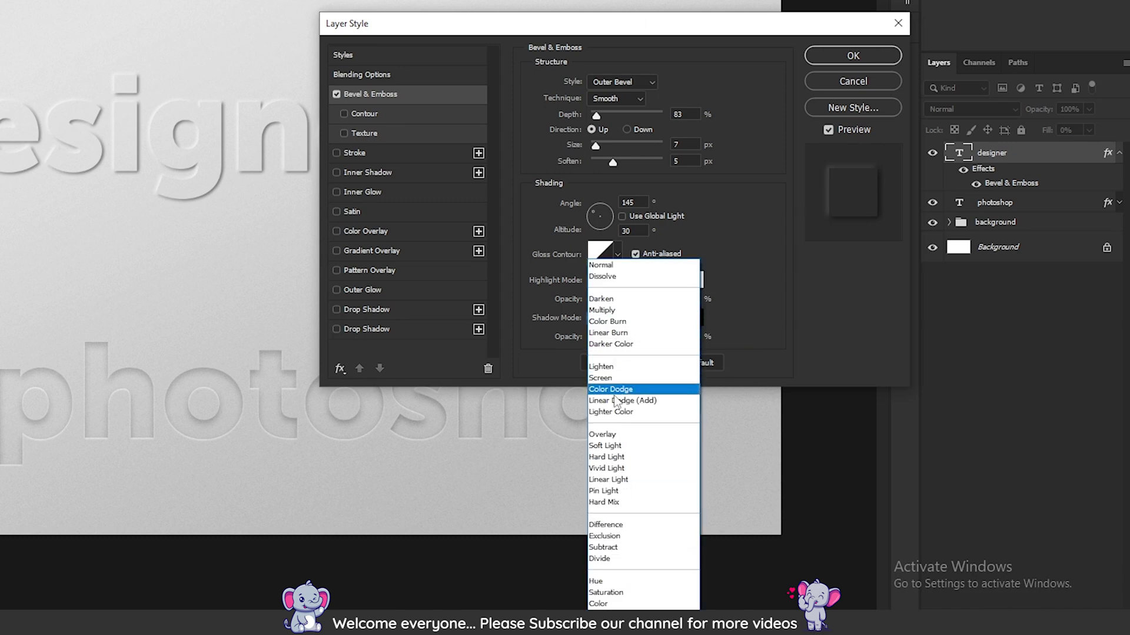
left_click(632, 434)
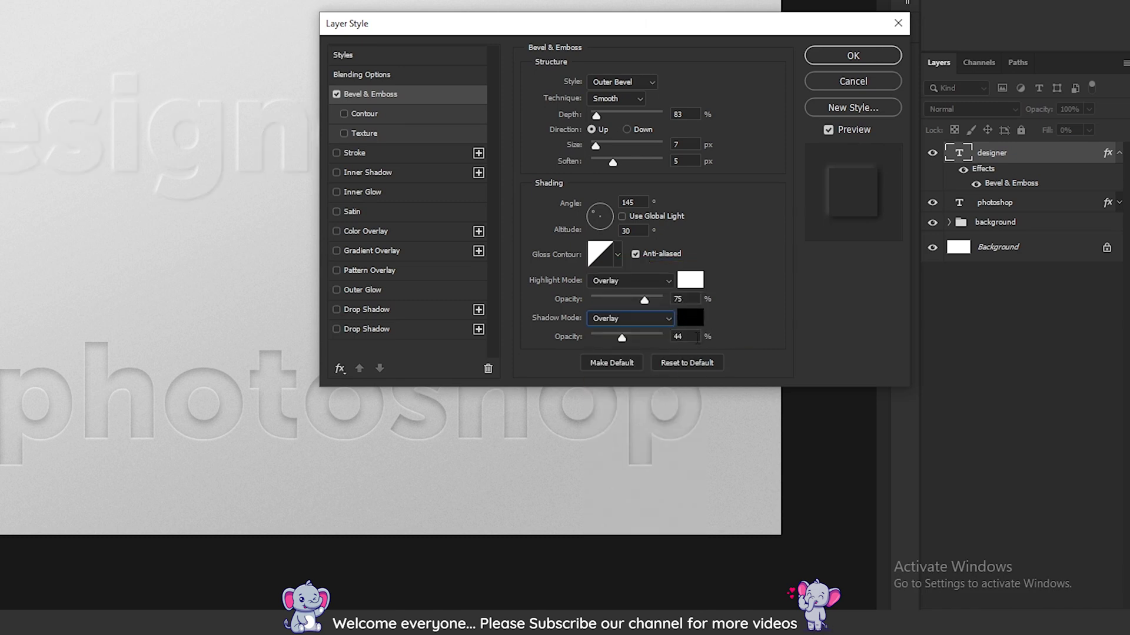
left_click(683, 337)
key("BackSpace")
key("BackSpace")
type("100")
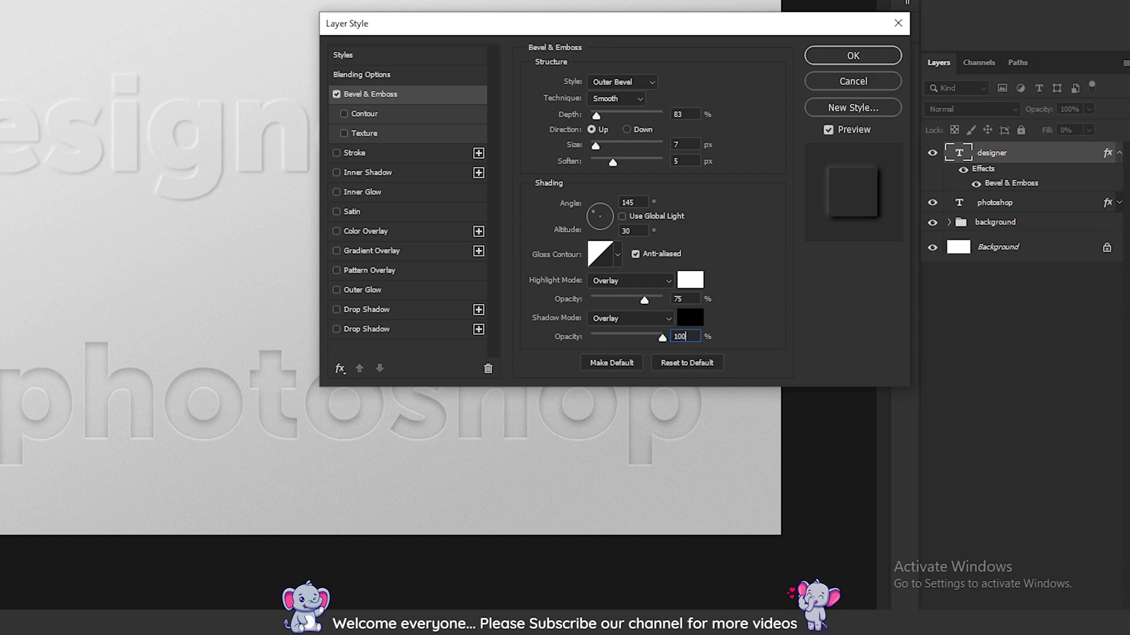
key("Up")
Add a white (ffffff) Overlay inner shadow to the designer text
left_click(403, 171)
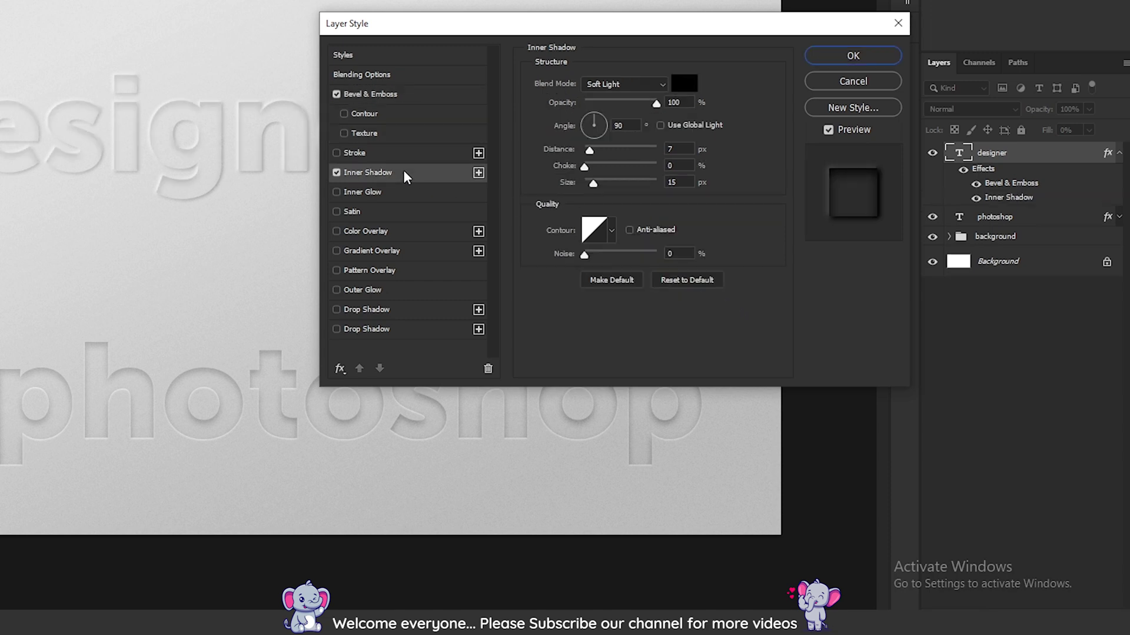
left_click(653, 85)
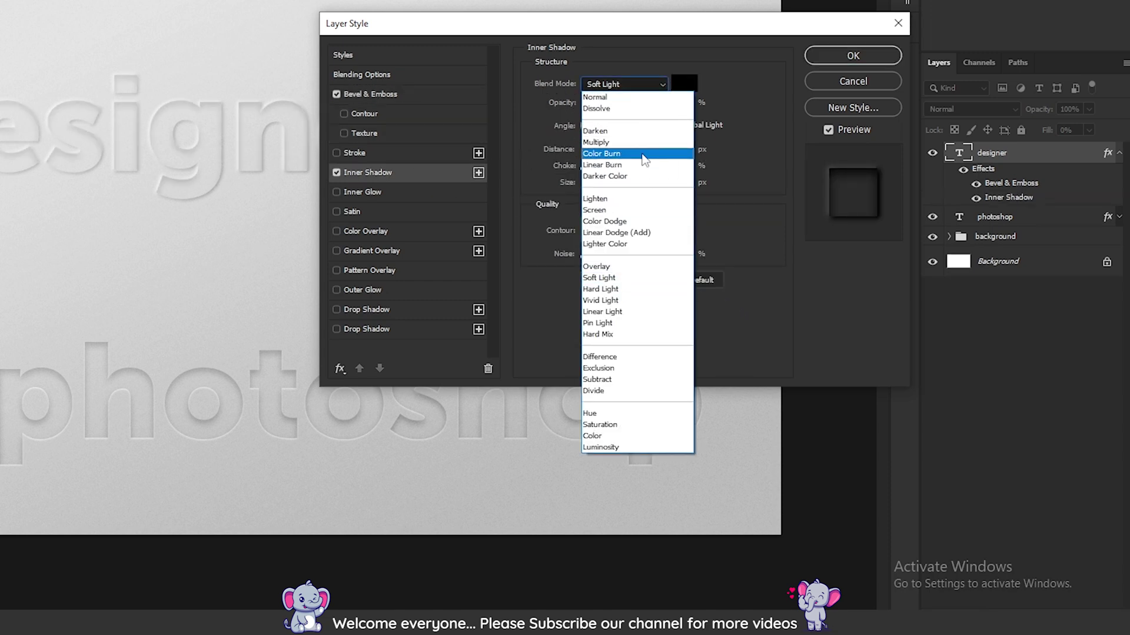
left_click(640, 266)
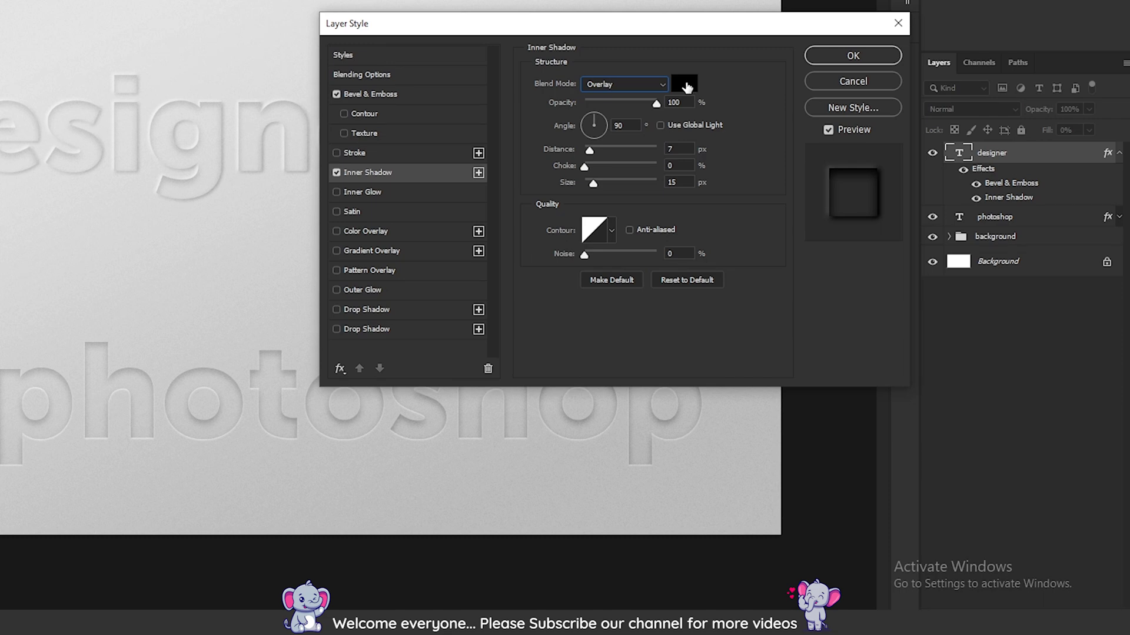
left_click(683, 83)
type("ffffff")
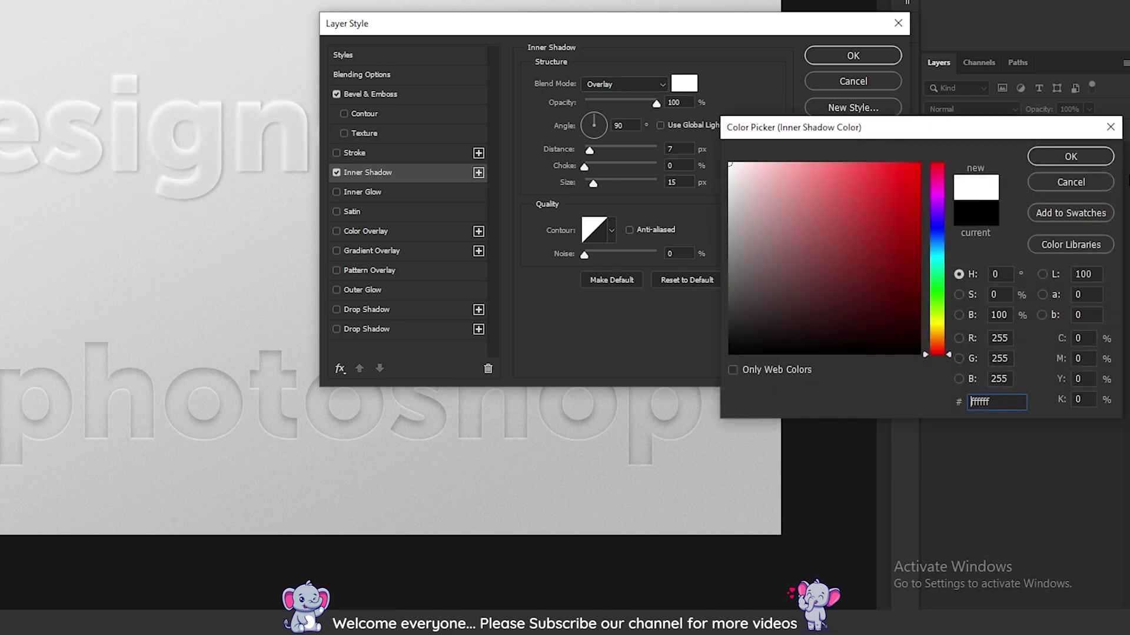
key("Return")
Set the inner shadow to 80% opacity, 3 px distance and 3 px size
double_click(671, 104)
type("8")
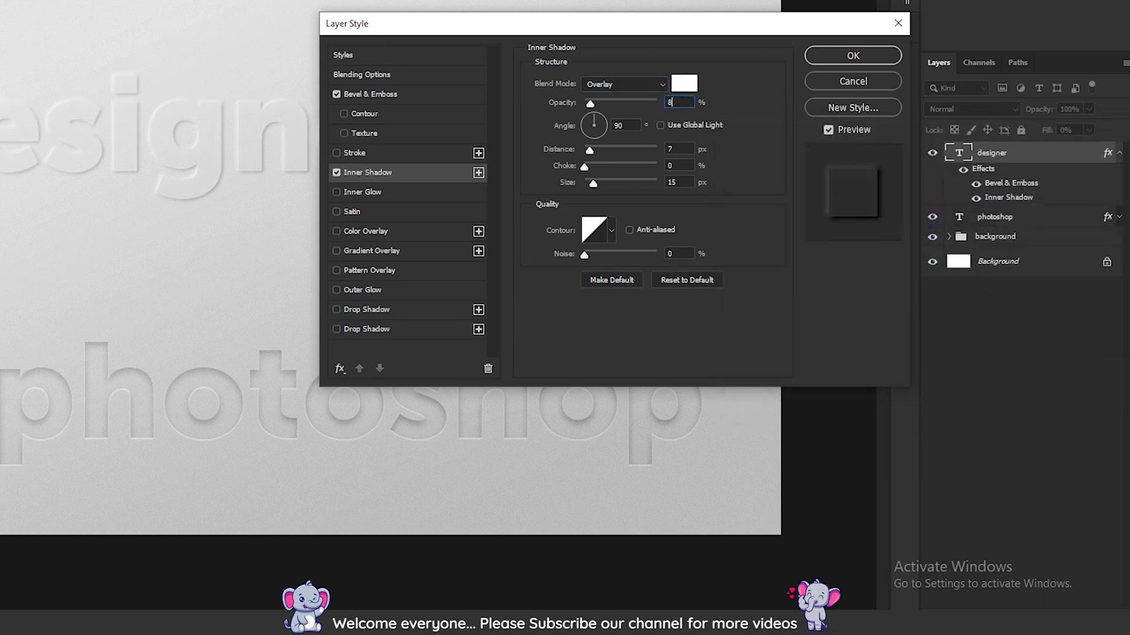
type("0")
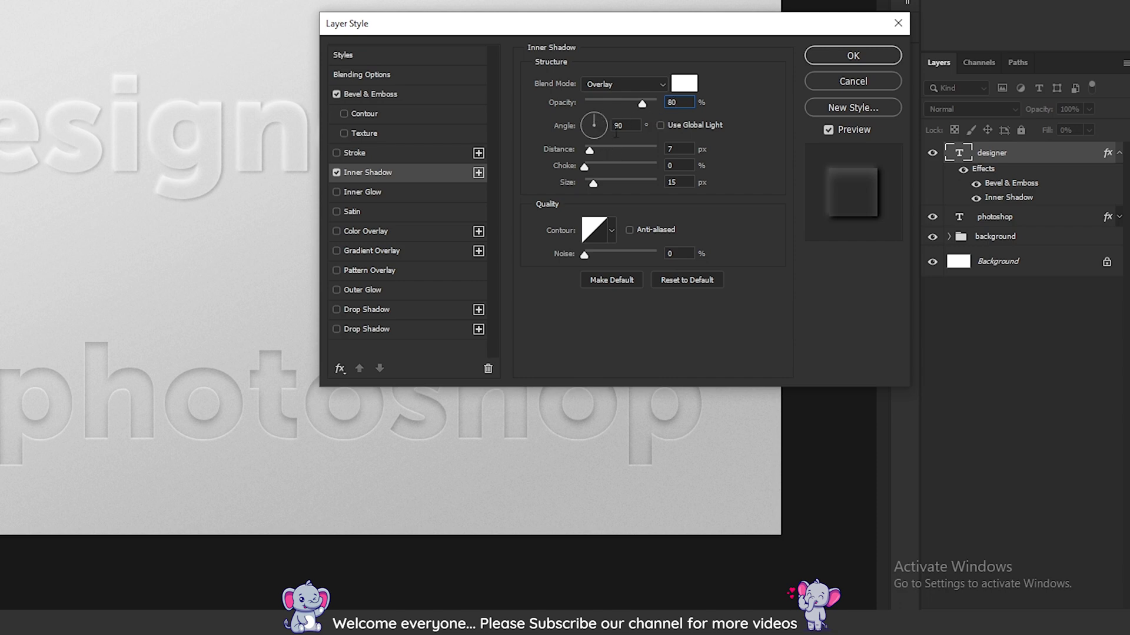
double_click(679, 148)
key("BackSpace")
type("3")
key("Tab")
key("Tab")
type("3")
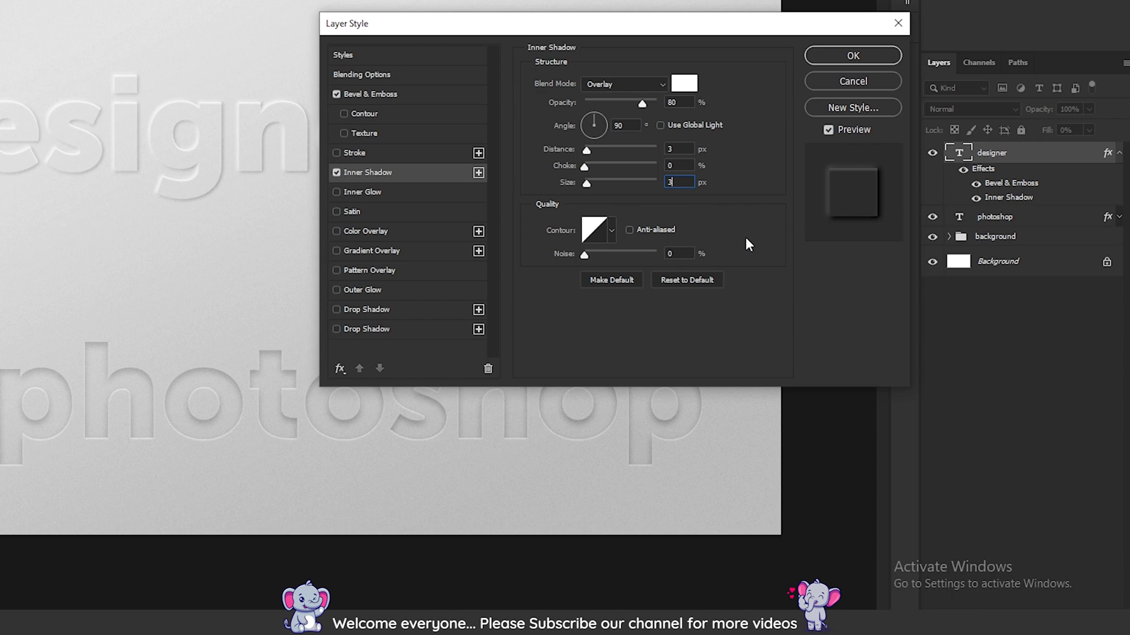
Add a Gradient Overlay to the designer text in Overlay mode at 15% opacity
left_click(426, 252)
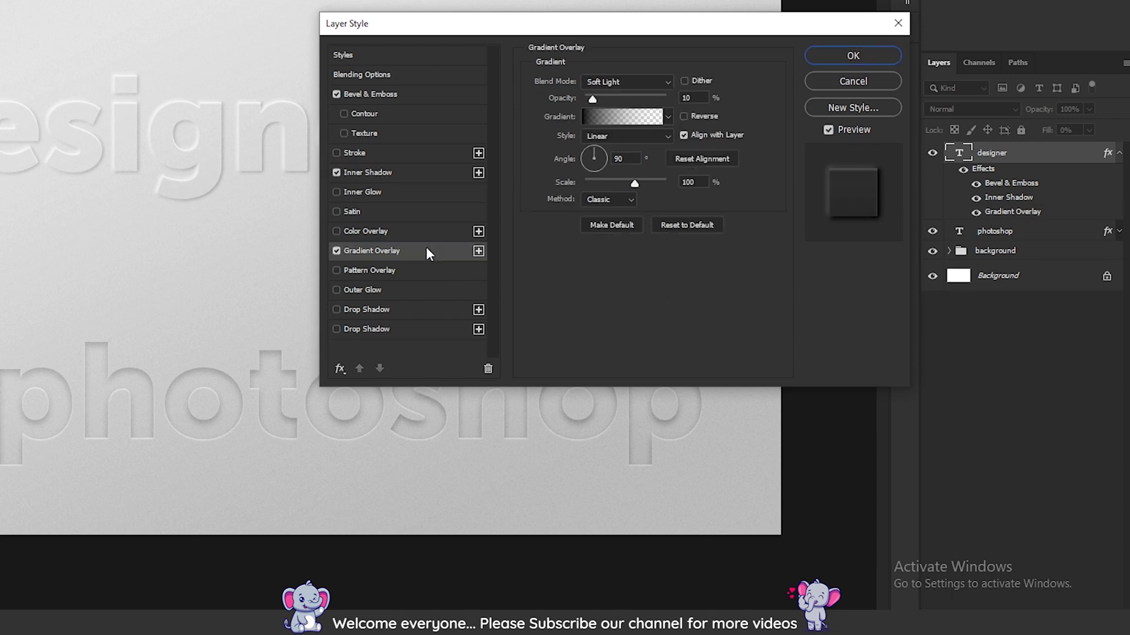
left_click(664, 82)
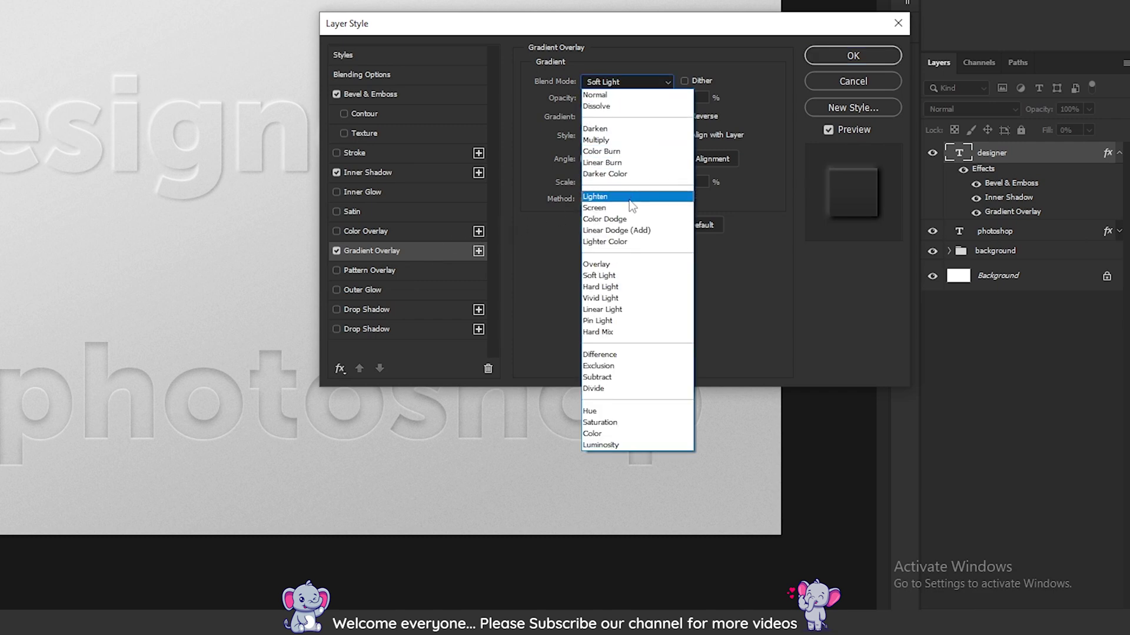
left_click(621, 266)
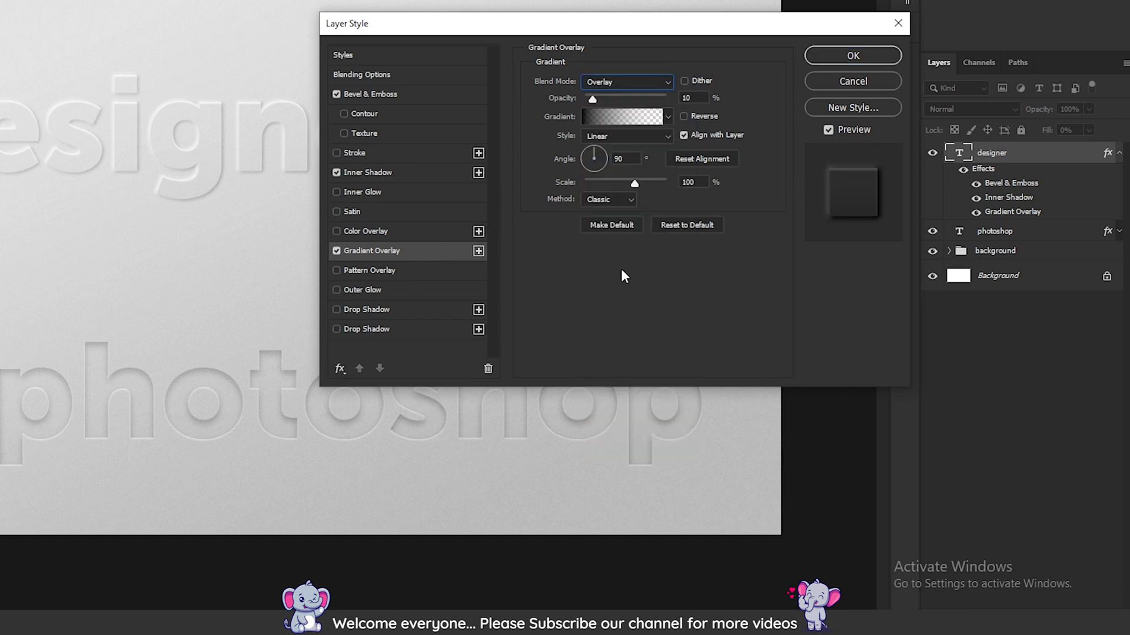
double_click(691, 99)
type("1")
type("5")
Make the overlay gradient fade from white to transparent
left_click(612, 121)
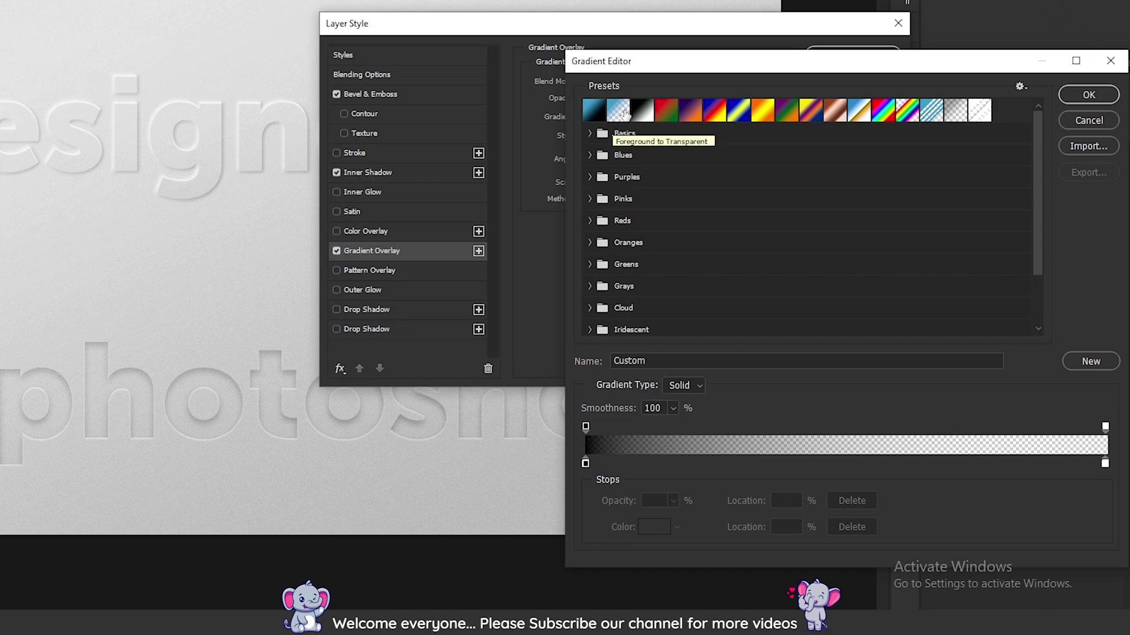
double_click(585, 463)
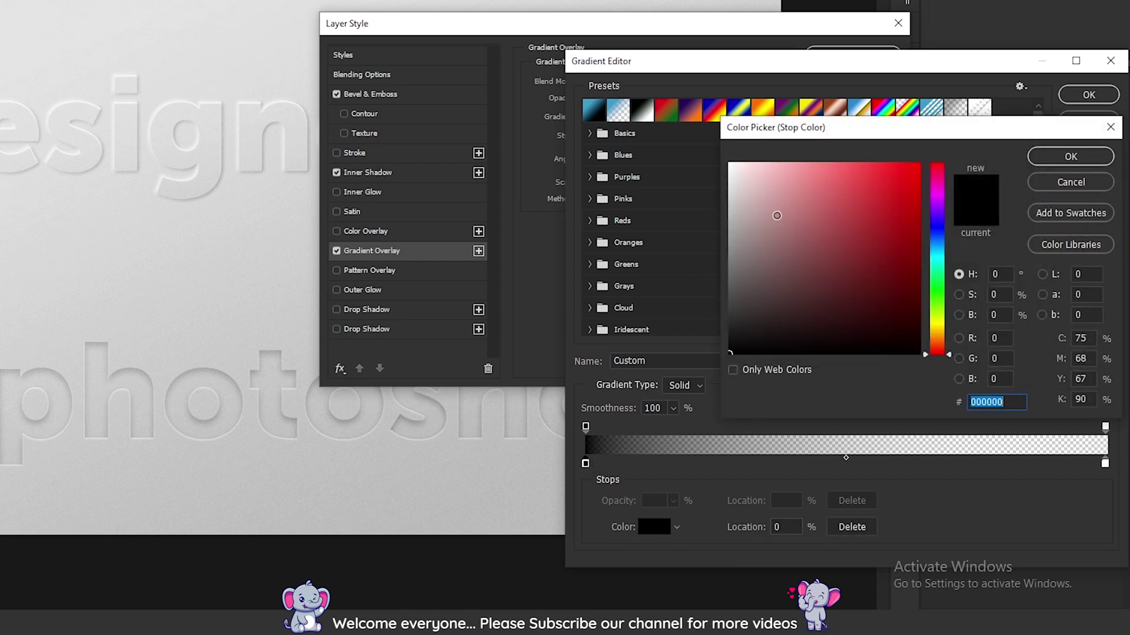
left_click_drag(776, 216, 729, 164)
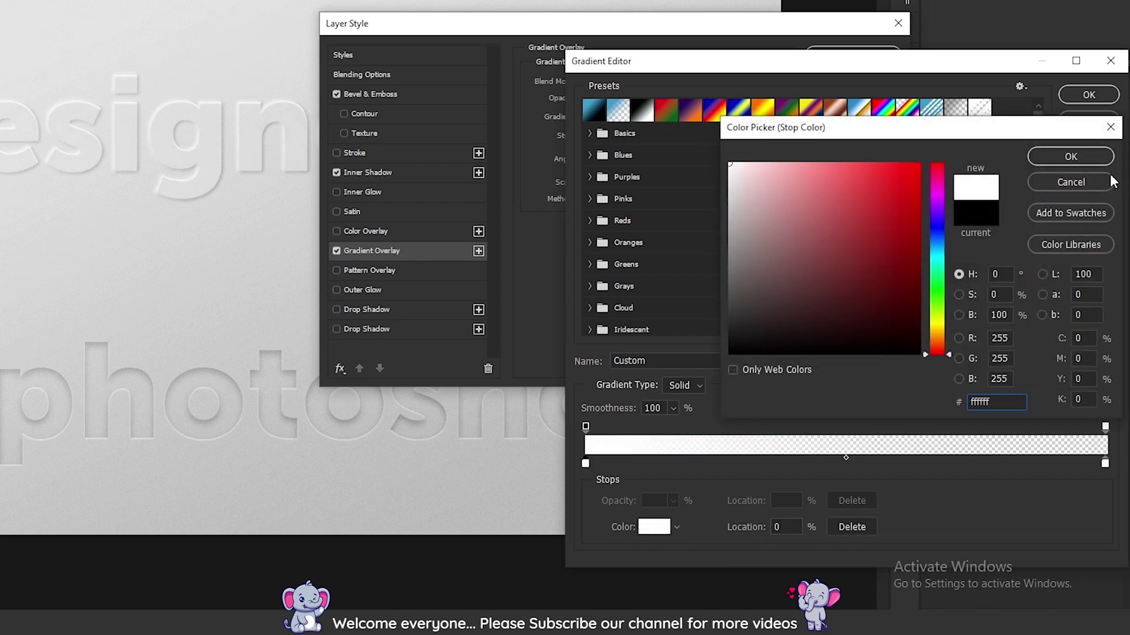
left_click(1078, 160)
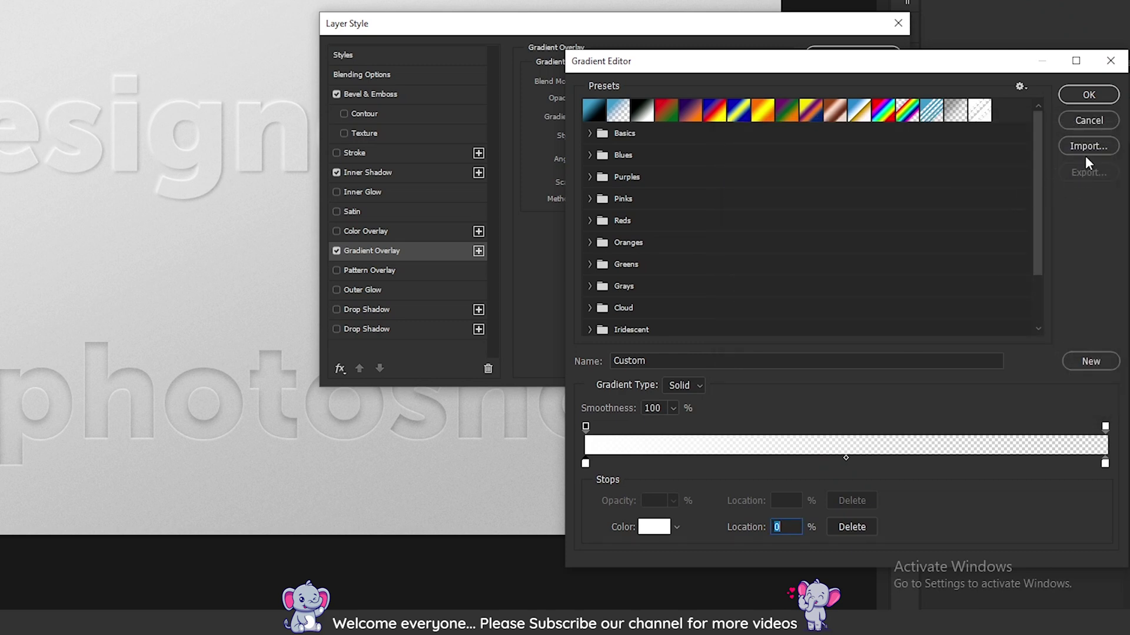
left_click(1084, 94)
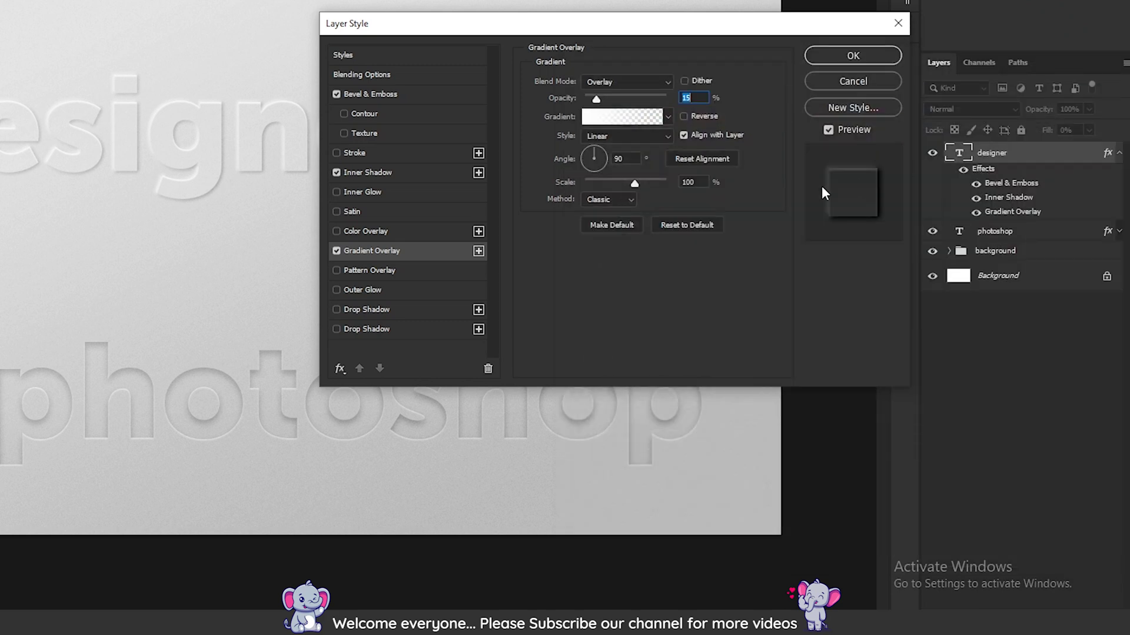
Add a black (000000) Soft Light drop shadow to the designer text
left_click(427, 305)
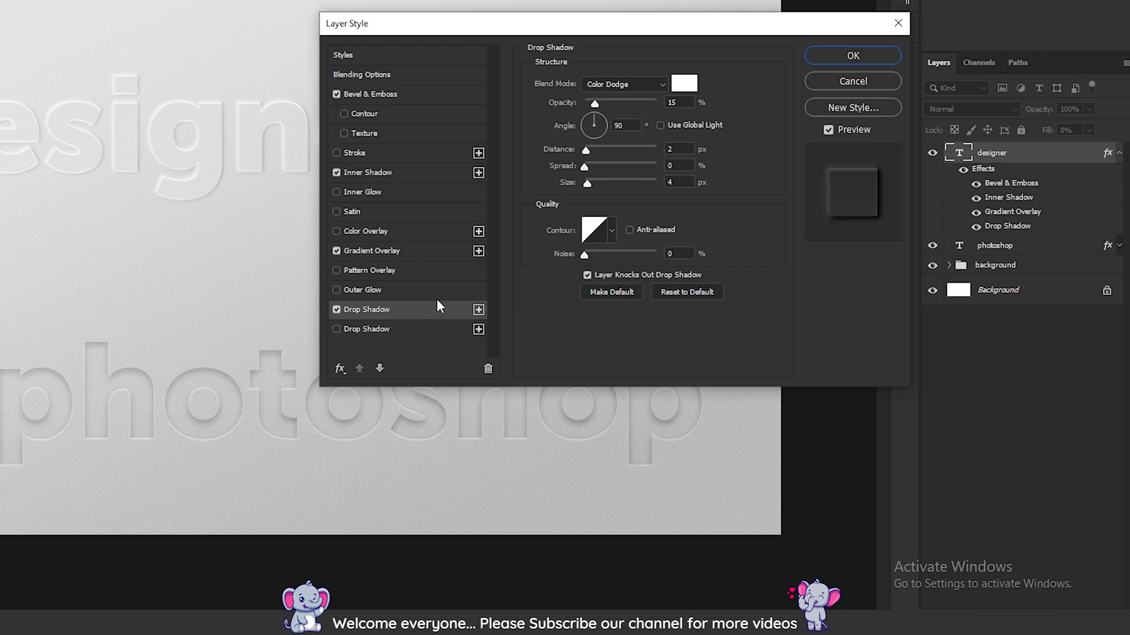
left_click(658, 83)
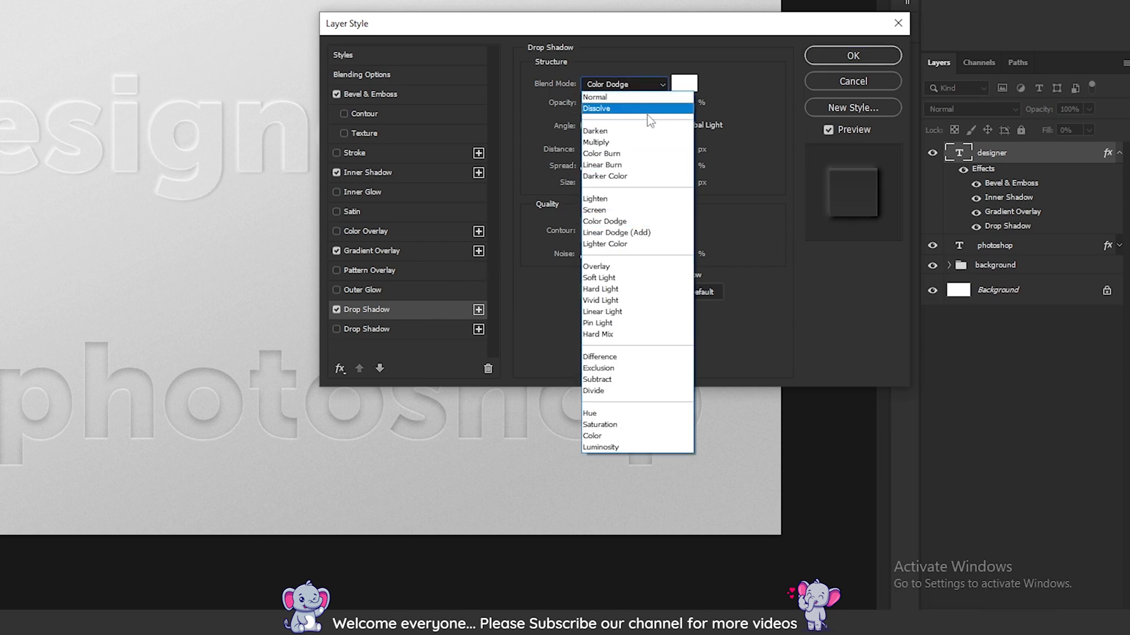
left_click(630, 279)
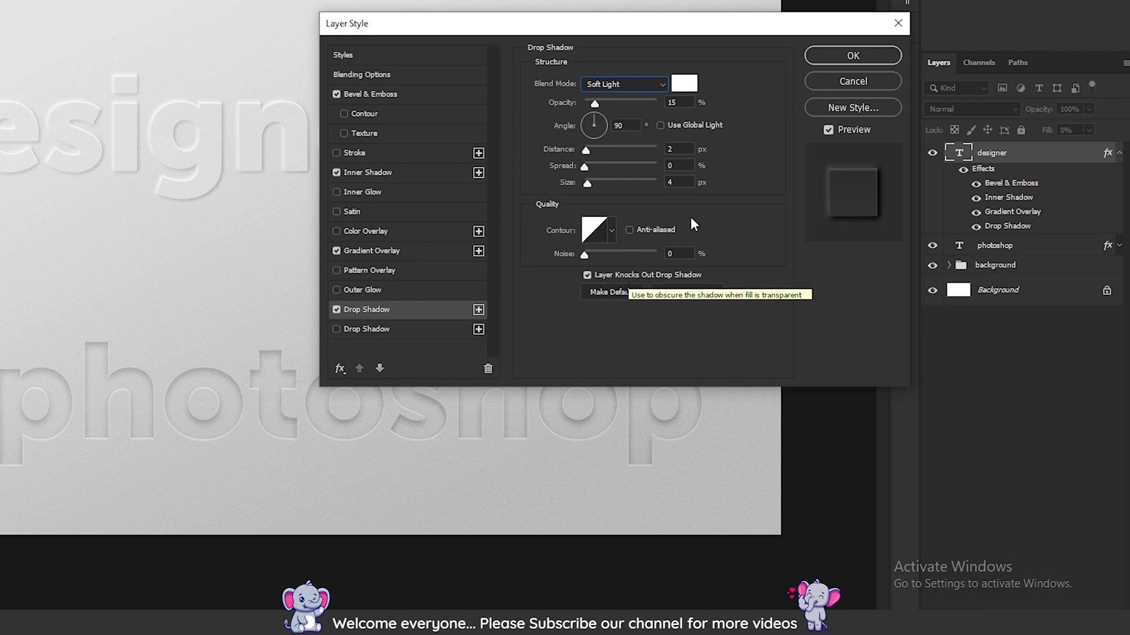
left_click(684, 84)
type("000000")
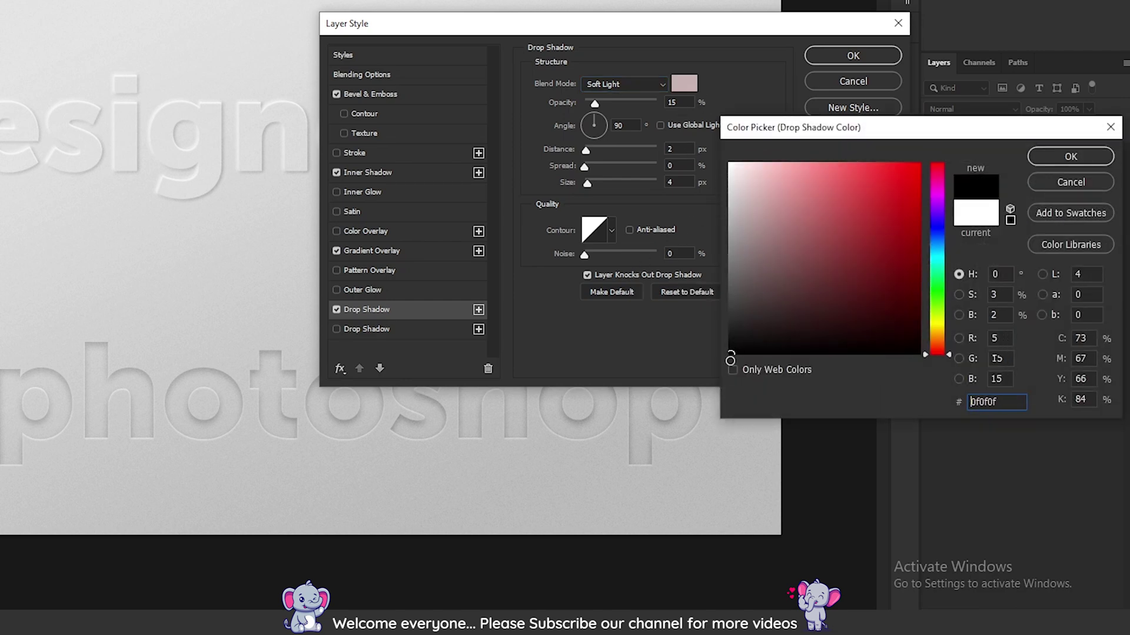
left_click(1050, 165)
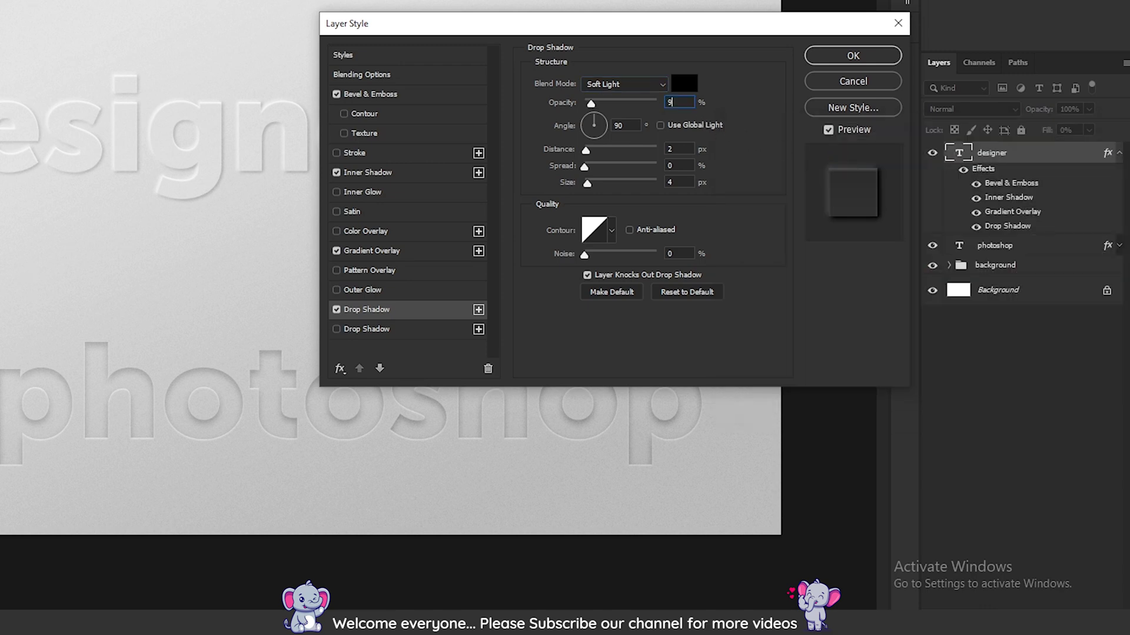
Set the drop shadow to 90% opacity, 5 px distance, 15 px size, and apply the styles
type("90")
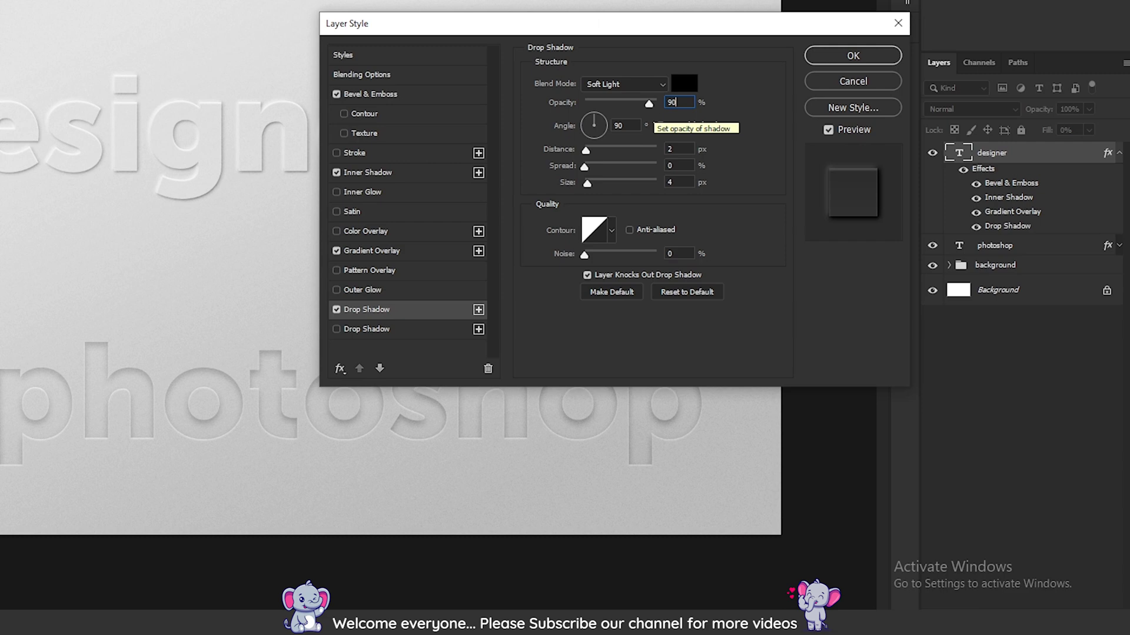
key("Return")
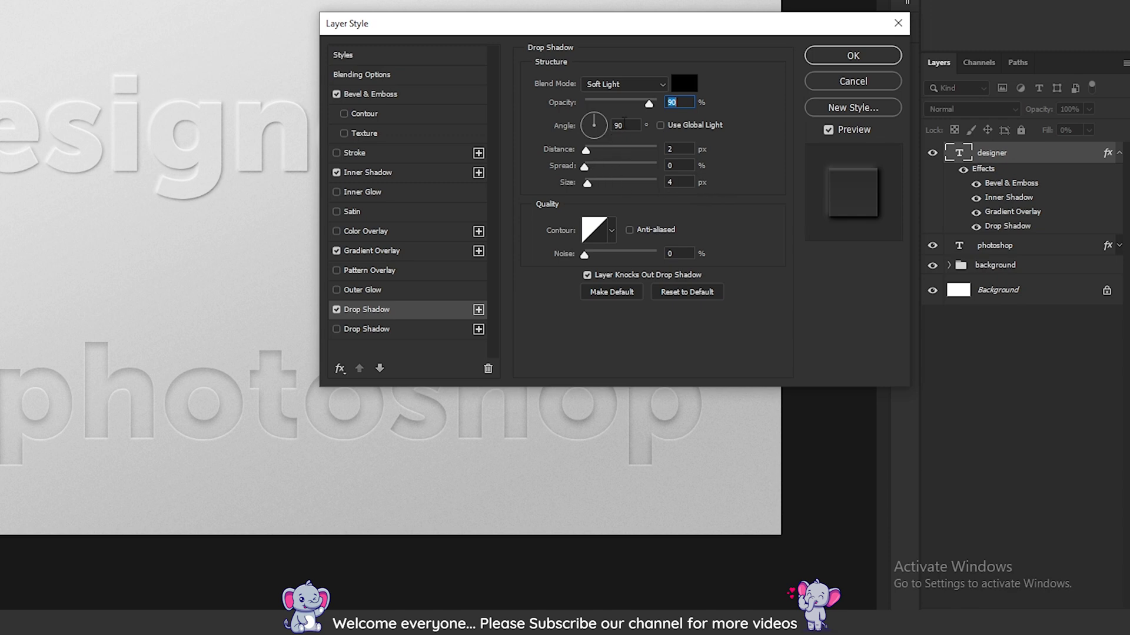
left_click(684, 149)
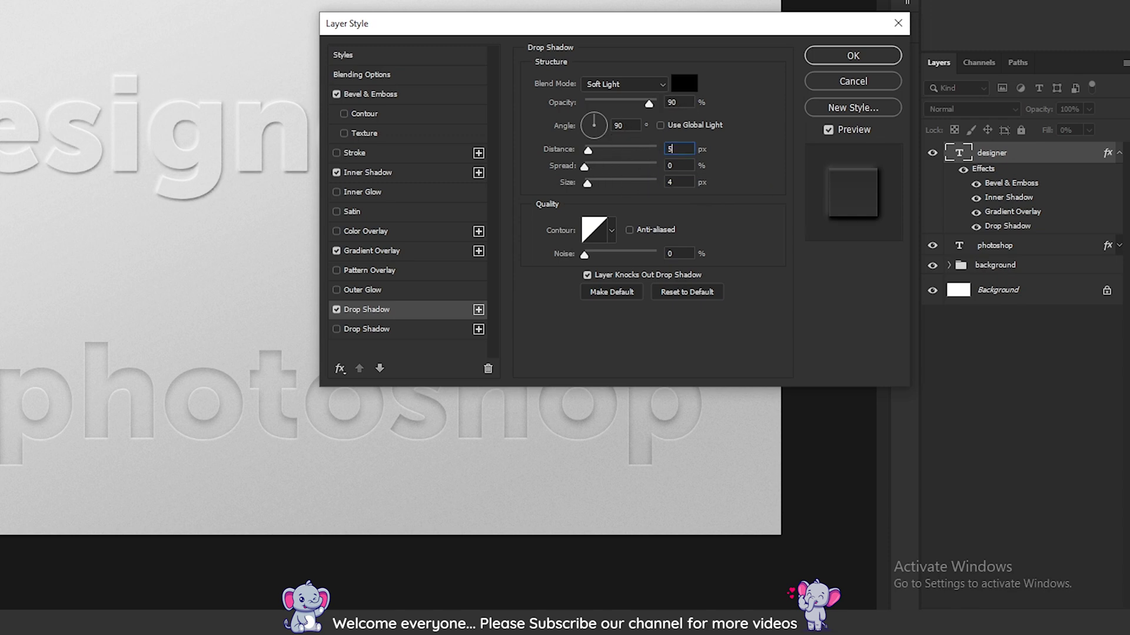
type("5")
key("Tab")
key("Tab")
type("15")
key("Return")
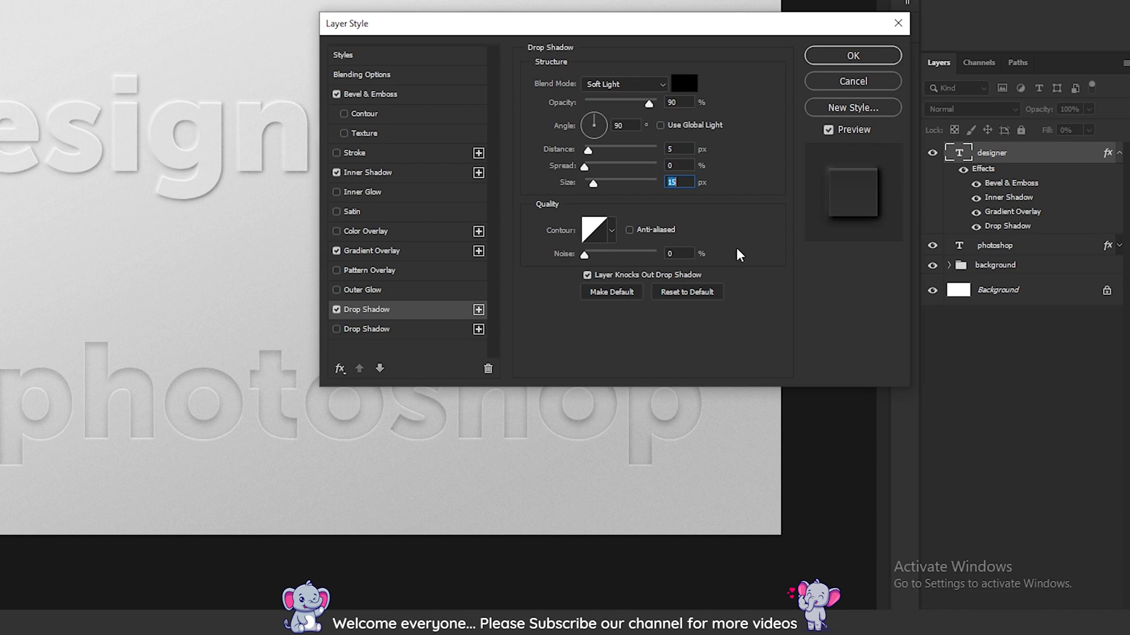
left_click(835, 54)
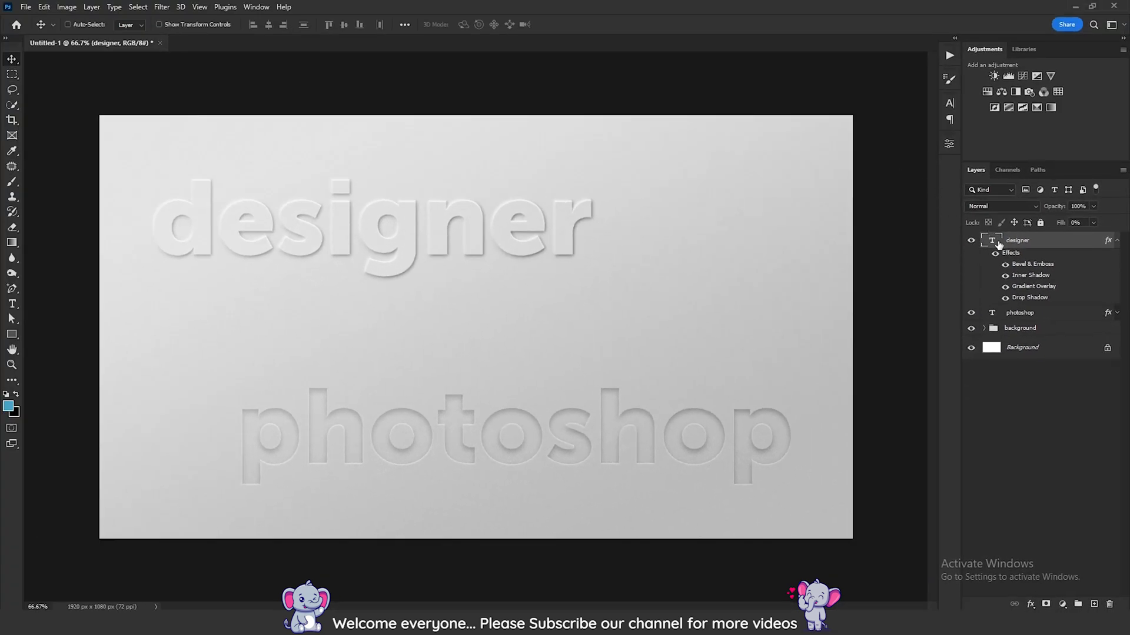
Collapse designer's effects, nudge designer right and down, and move photoshop up and right
left_click(1116, 241)
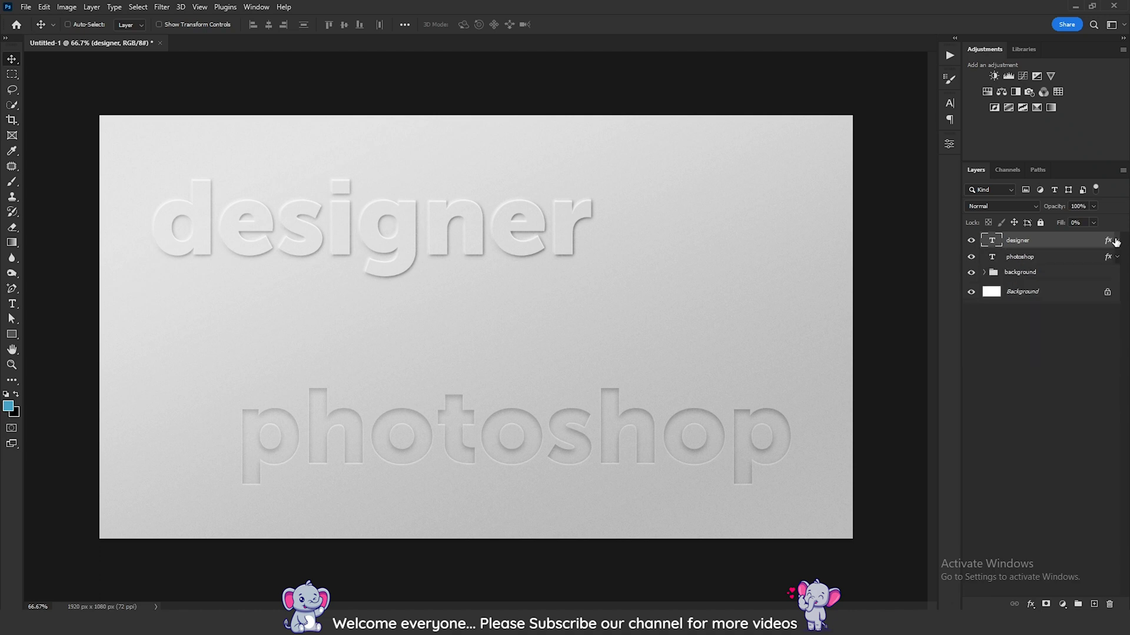
left_click(1013, 373)
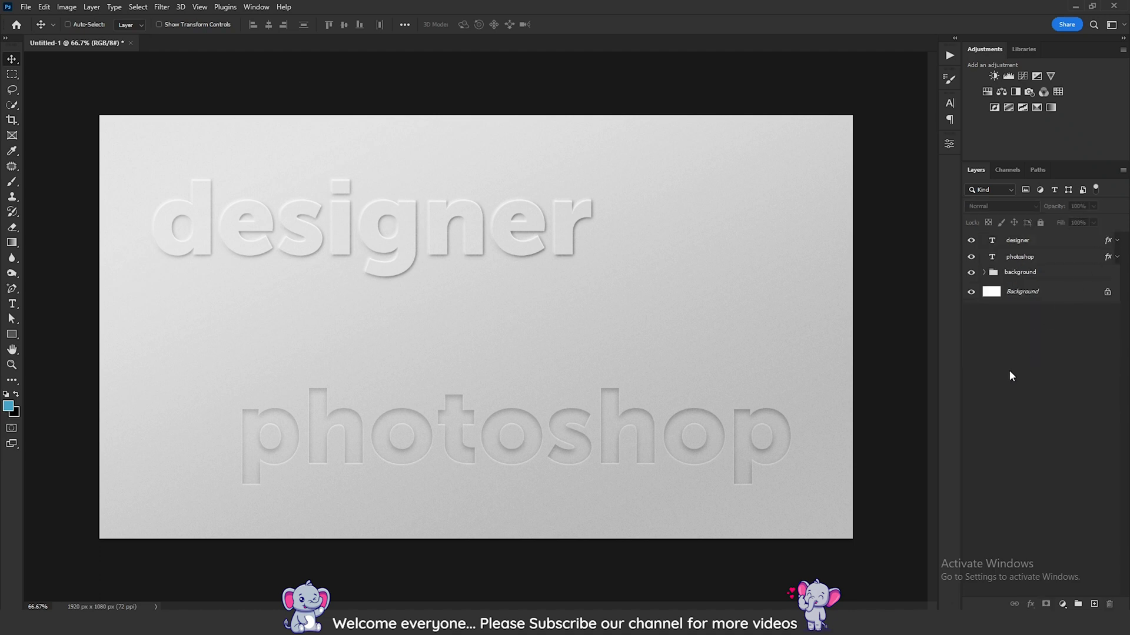
left_click(1013, 247)
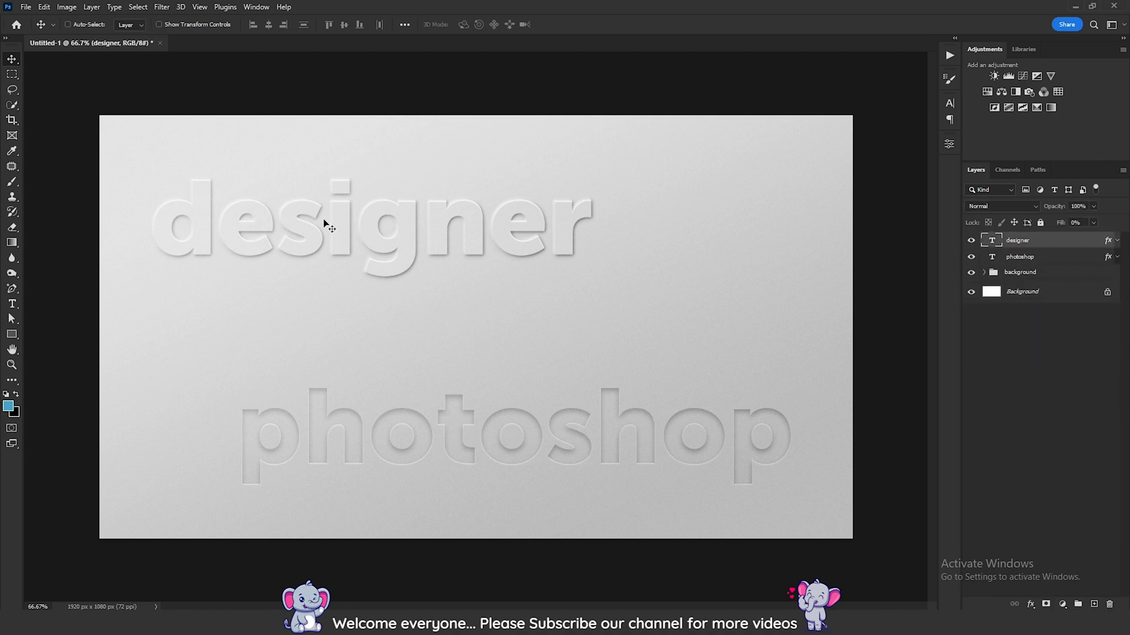
left_click_drag(323, 222, 346, 232)
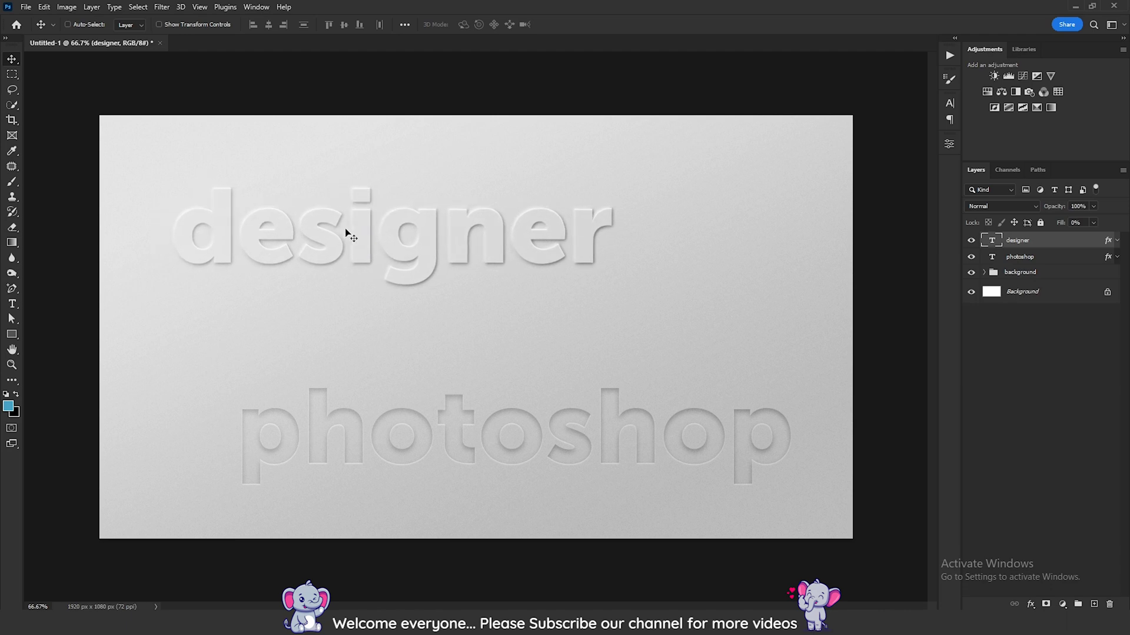
left_click(1050, 258)
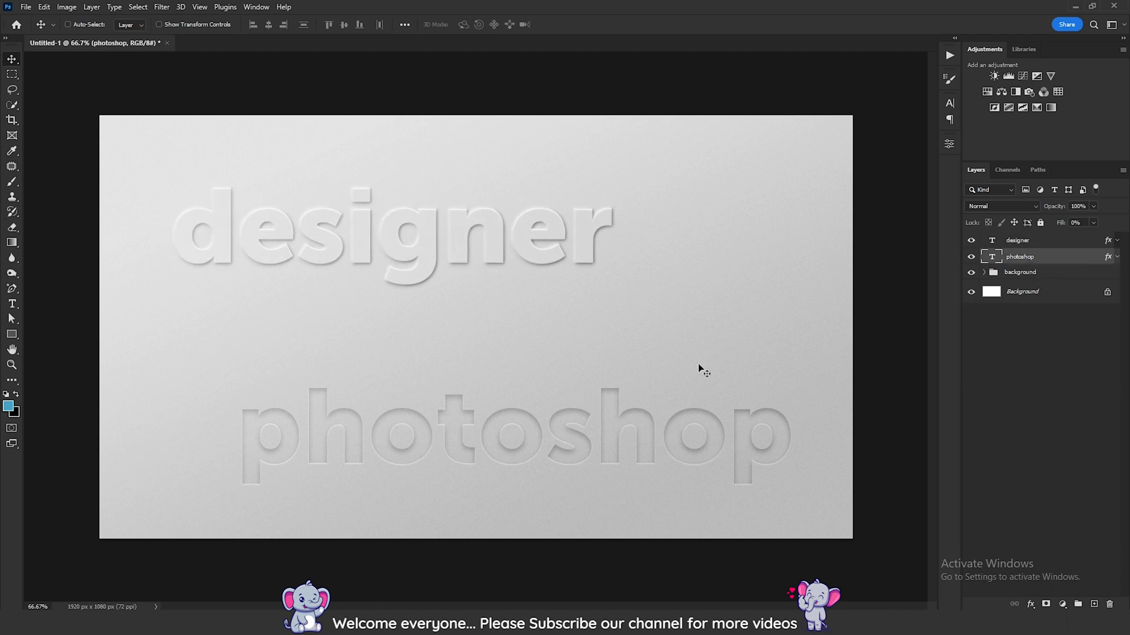
left_click_drag(530, 449, 542, 401)
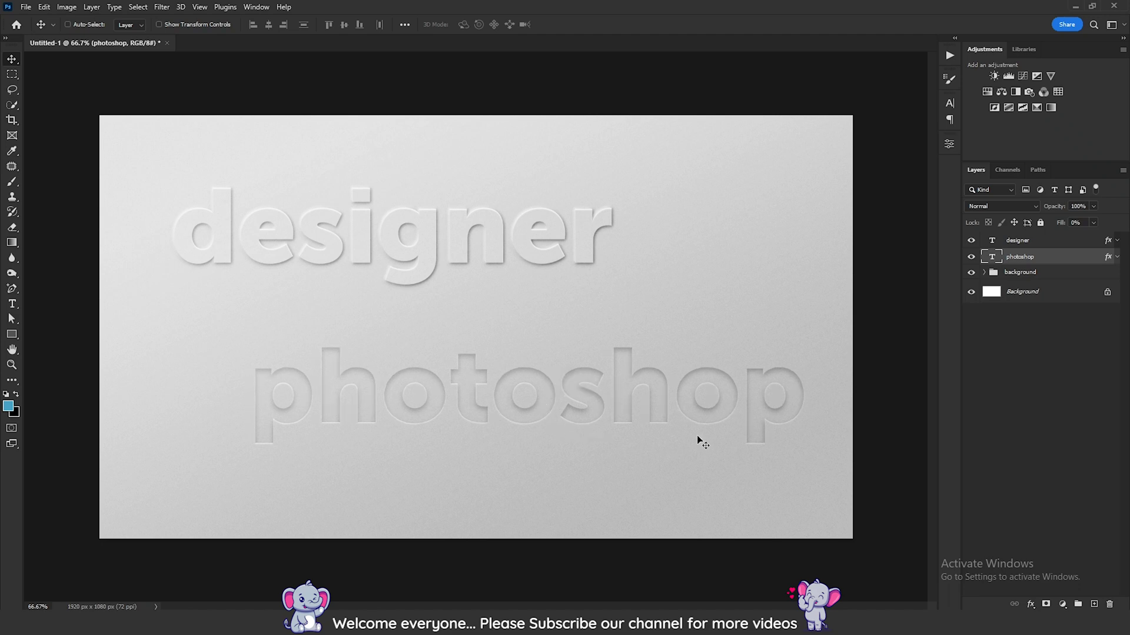
left_click(1036, 380)
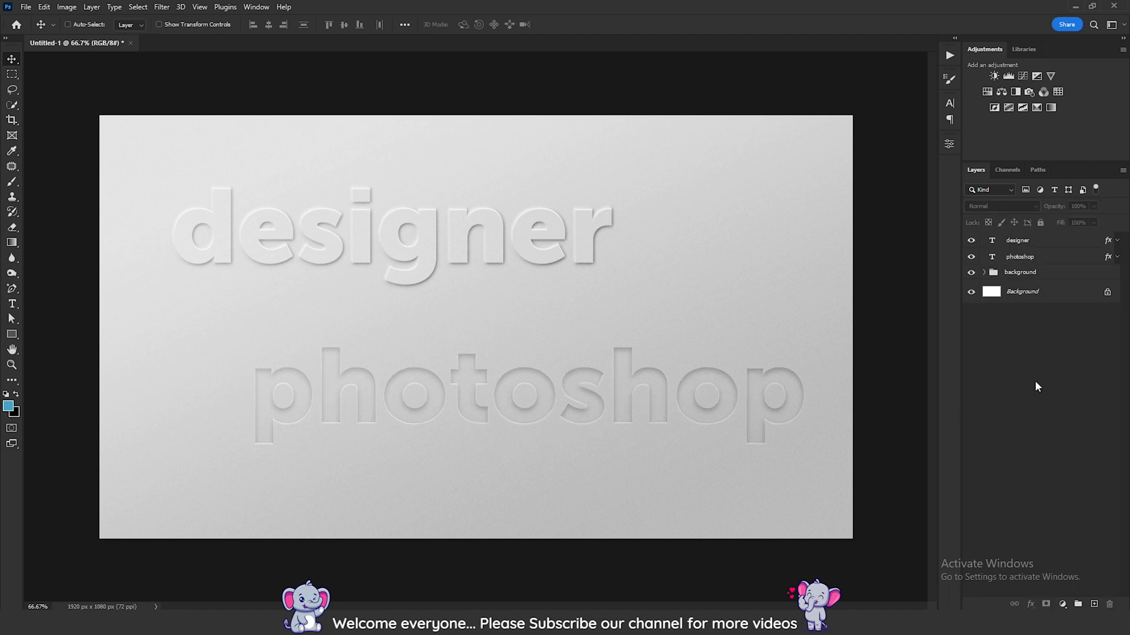
Enable a Multiply Pattern Overlay at 15% scale in the photoshop layer's style
double_click(1062, 260)
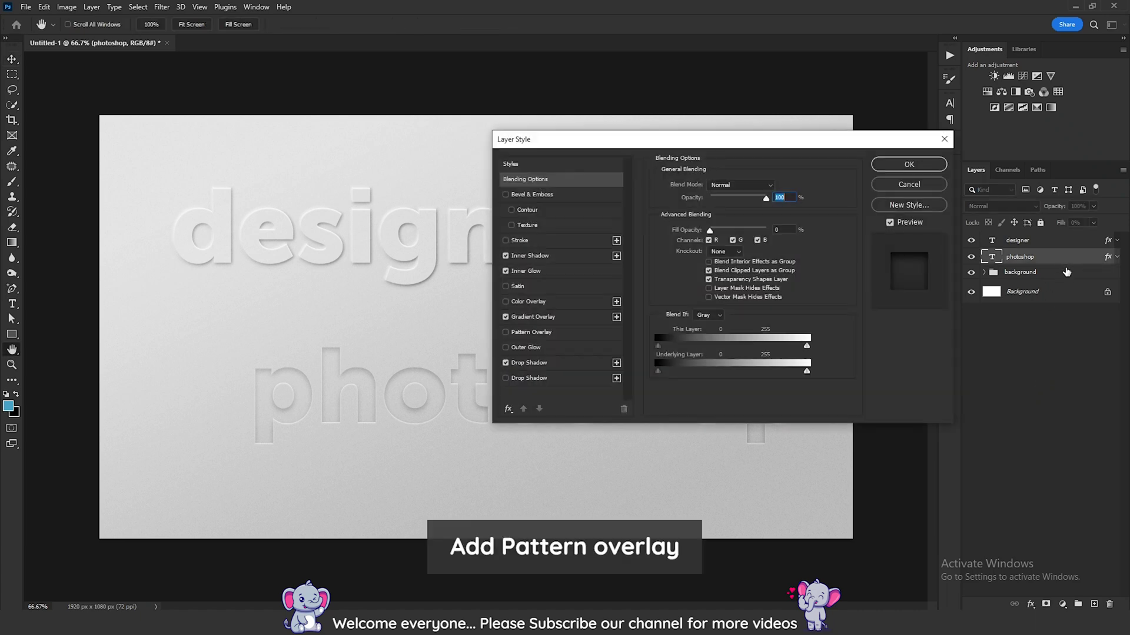
mouse_move(668, 146)
left_mouse_down()
mouse_move(609, 50)
mouse_move(663, 52)
left_mouse_up()
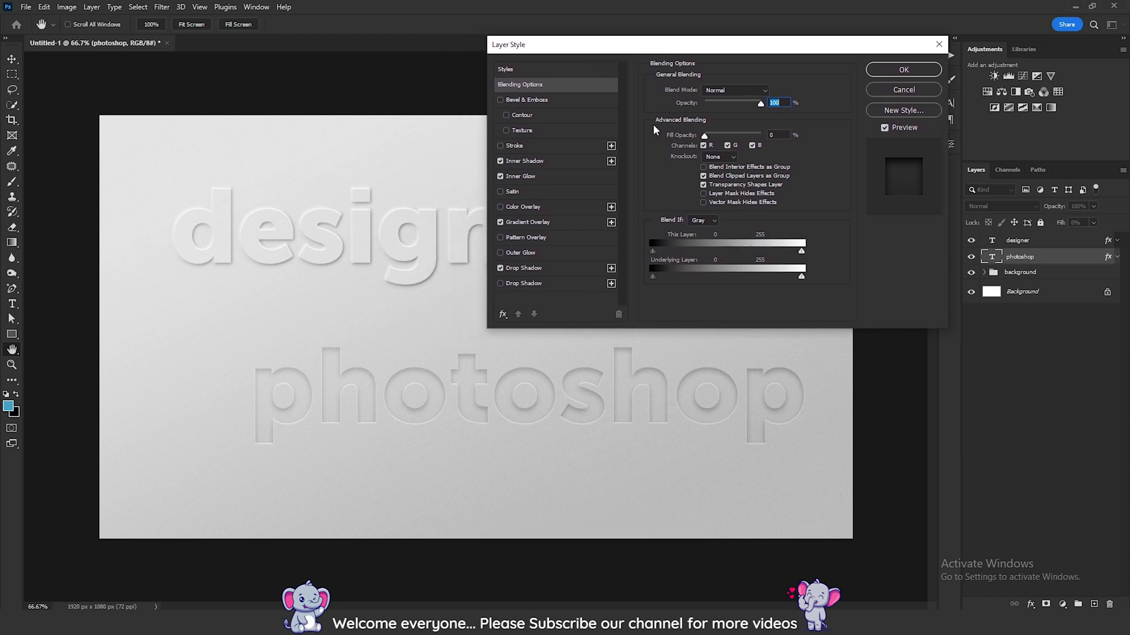
left_click(562, 236)
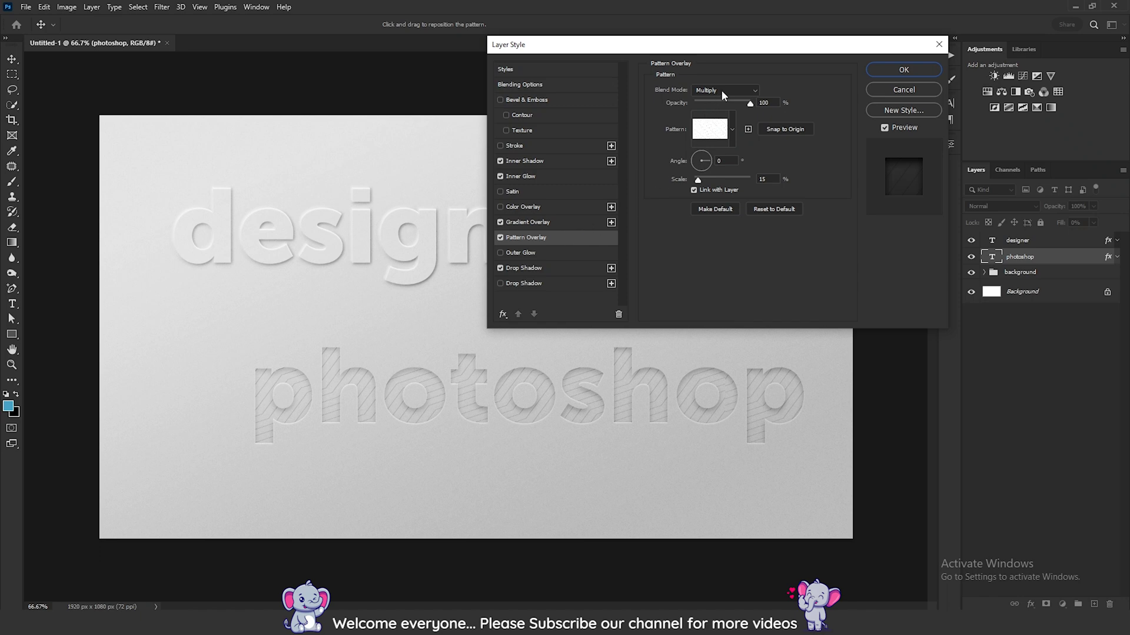
Preview tan, blue, grey, yellow, white, brown and green patterns on the photoshop text
left_click(720, 136)
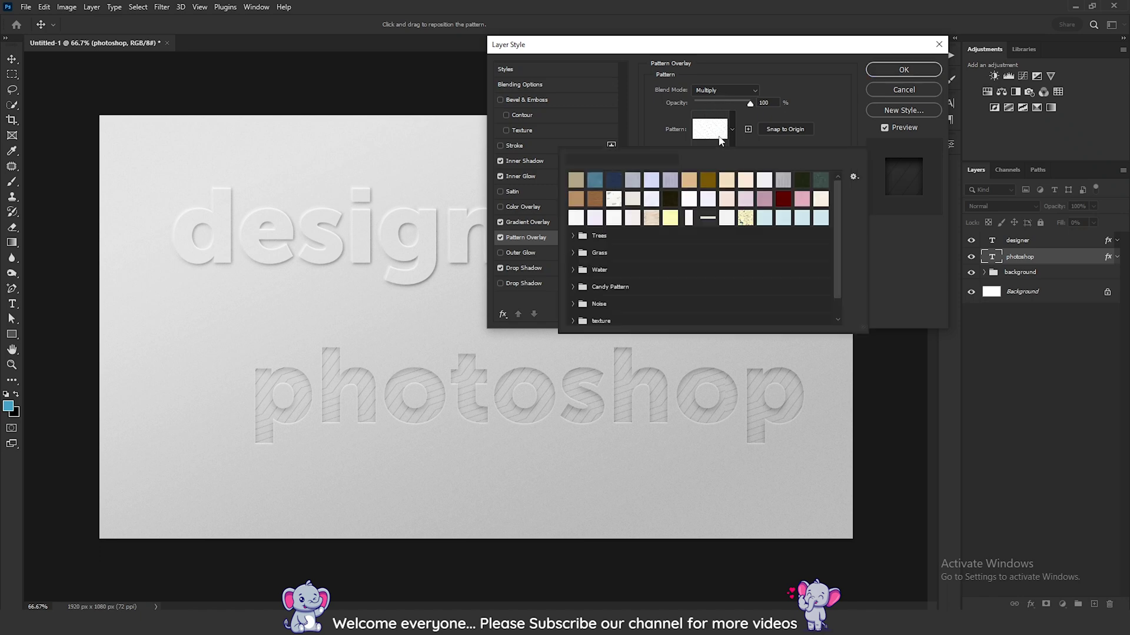
left_click(576, 182)
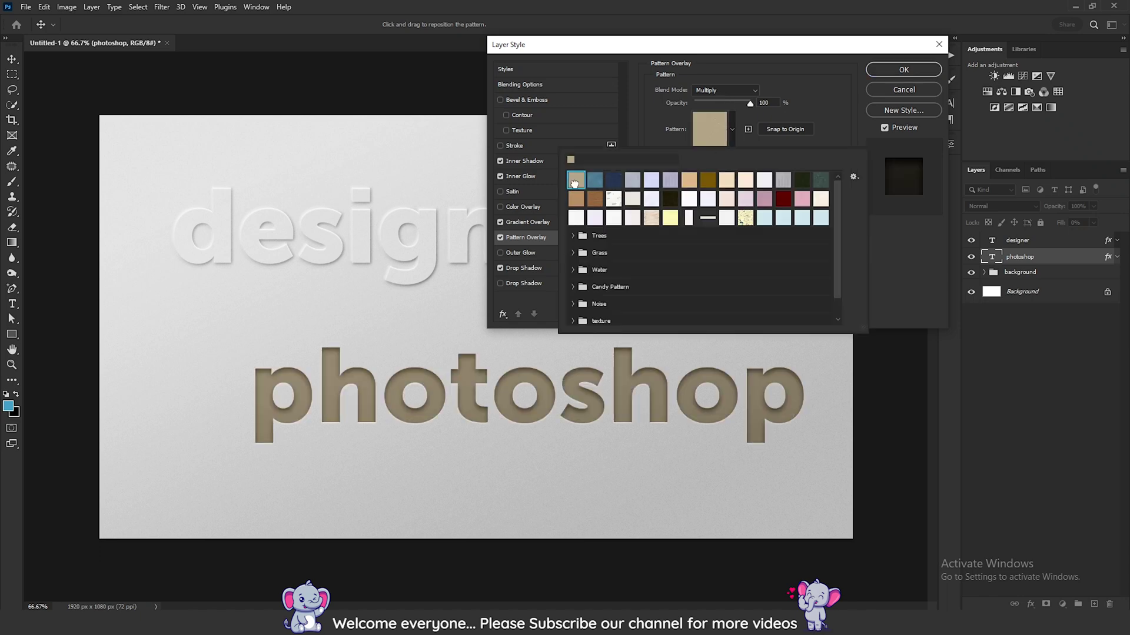
left_click(606, 179)
left_click(632, 184)
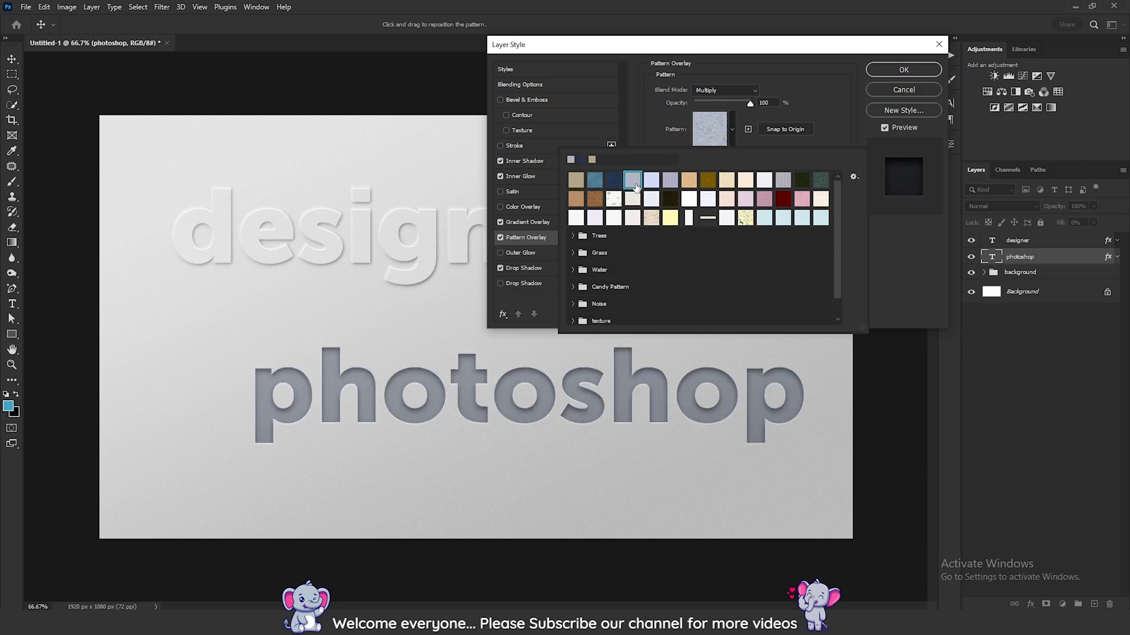
left_click(651, 218)
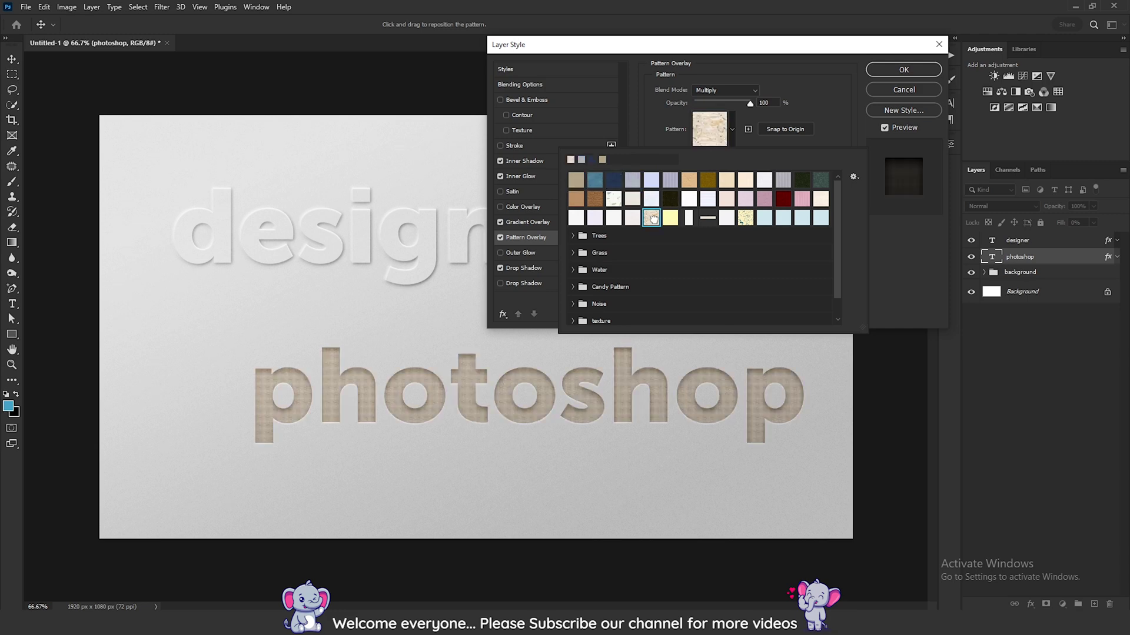
left_click(670, 218)
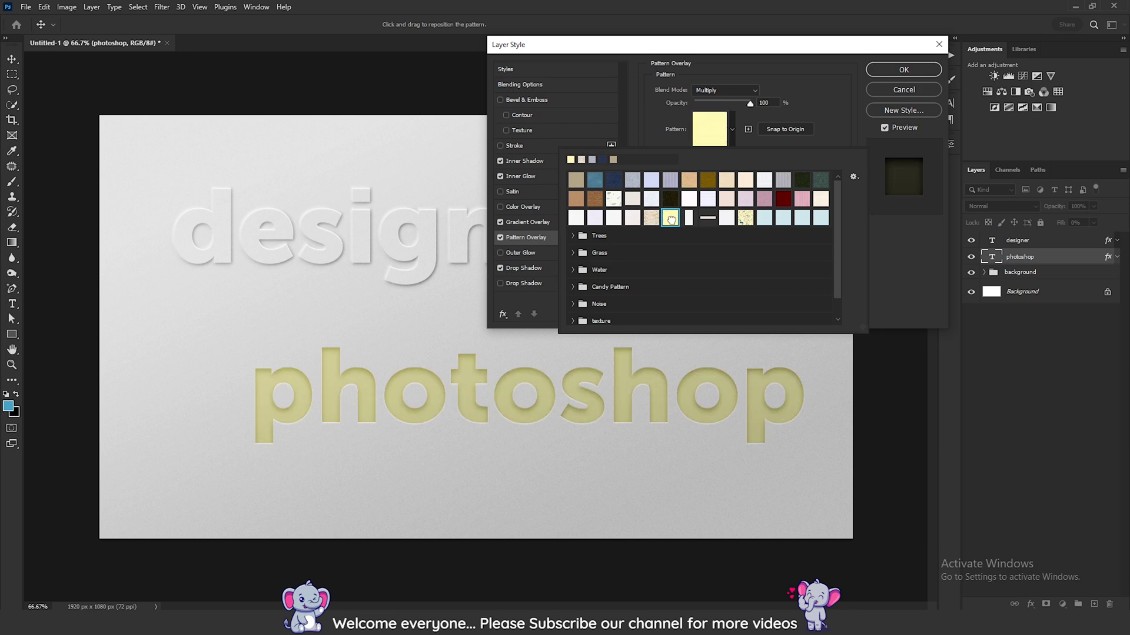
left_click(578, 221)
left_click(595, 201)
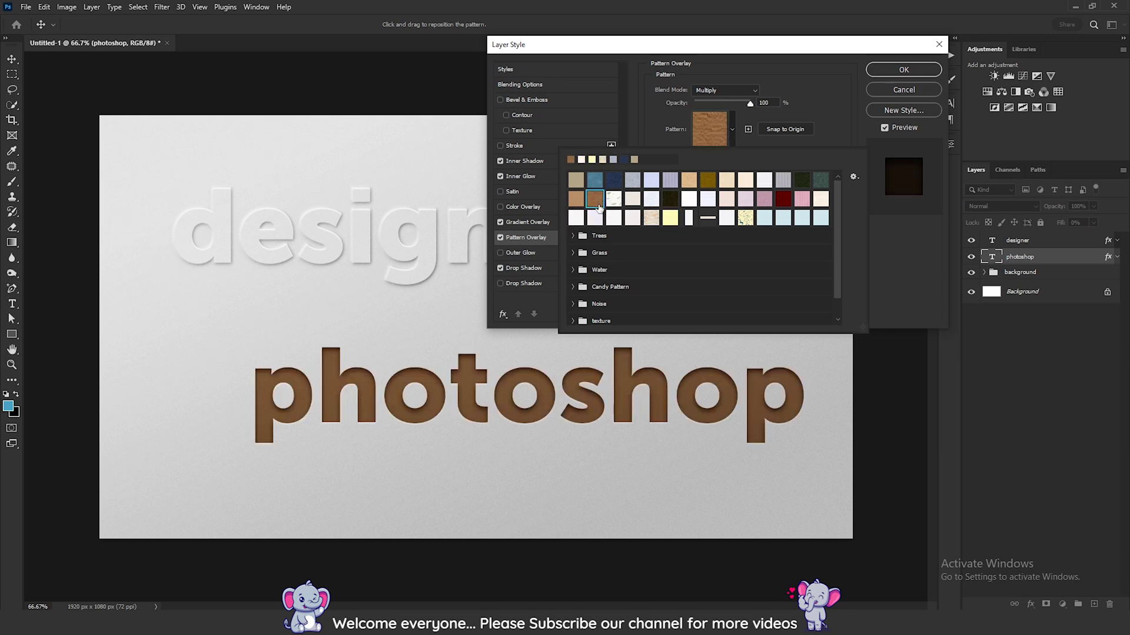
left_click(819, 180)
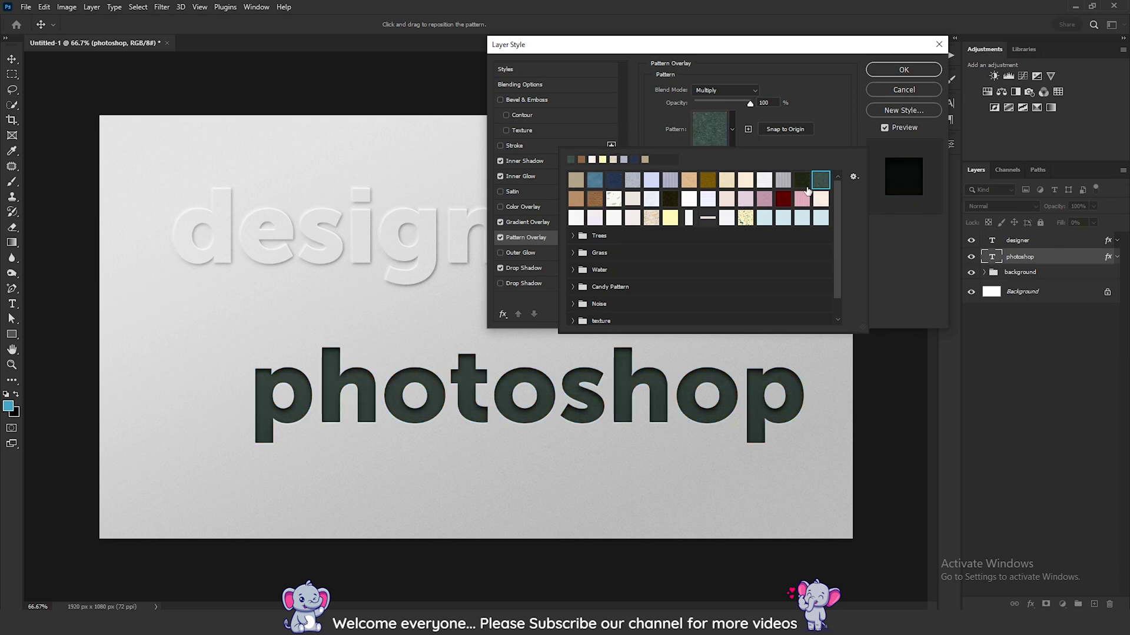
left_click(763, 180)
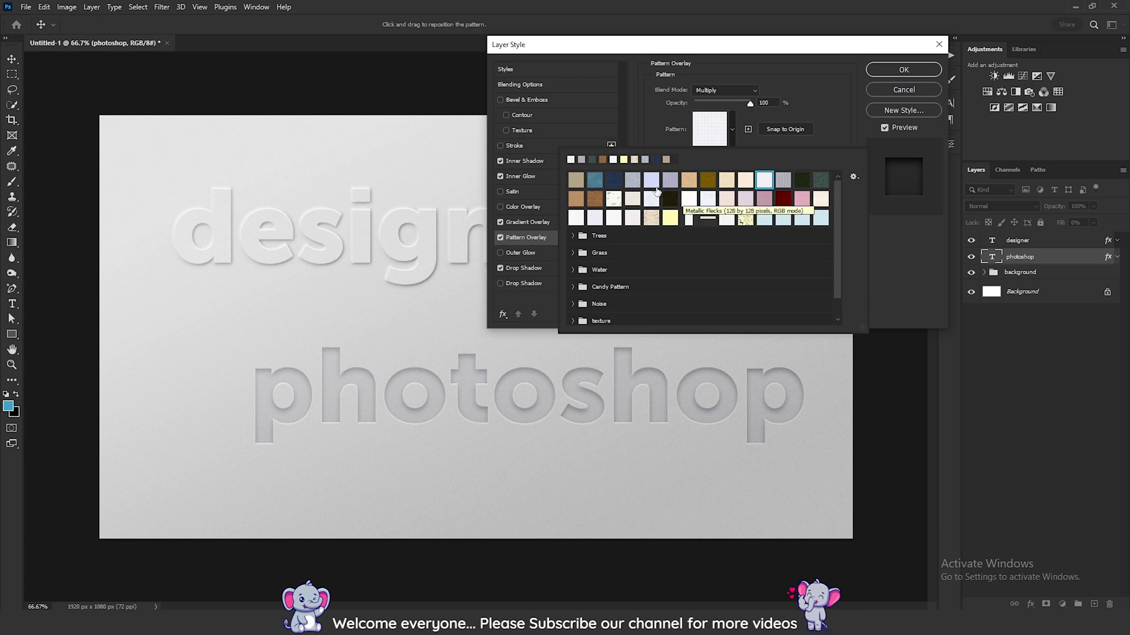
left_click(634, 182)
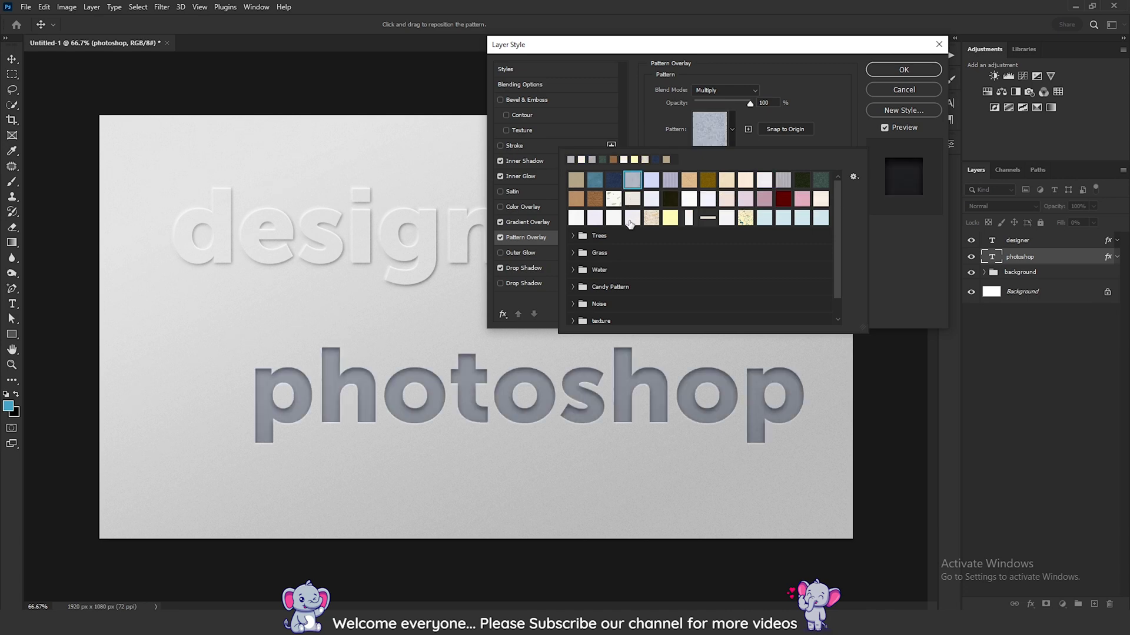
Choose the white diagonal line pattern for the overlay
scroll(628, 266, "down", 1)
left_click(575, 316)
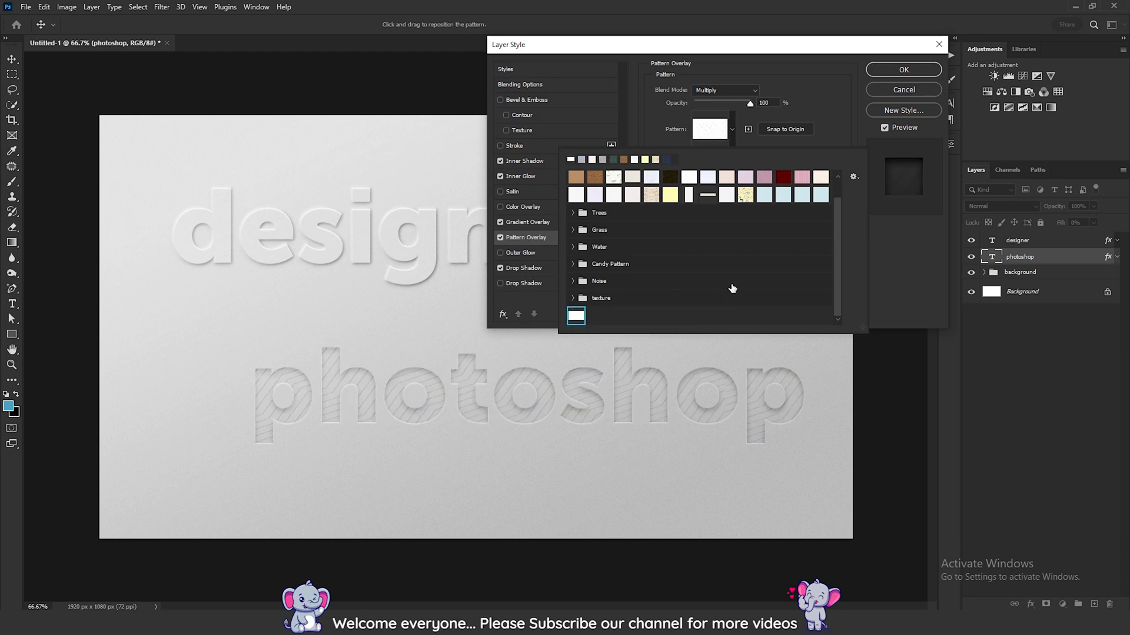
left_click(856, 120)
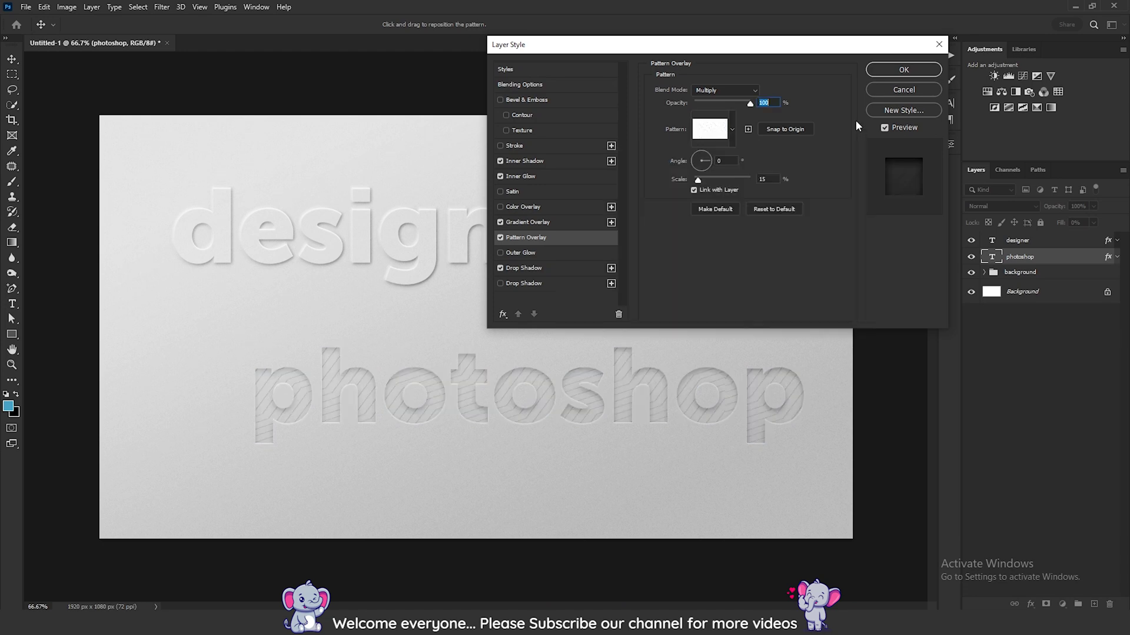
left_click(930, 69)
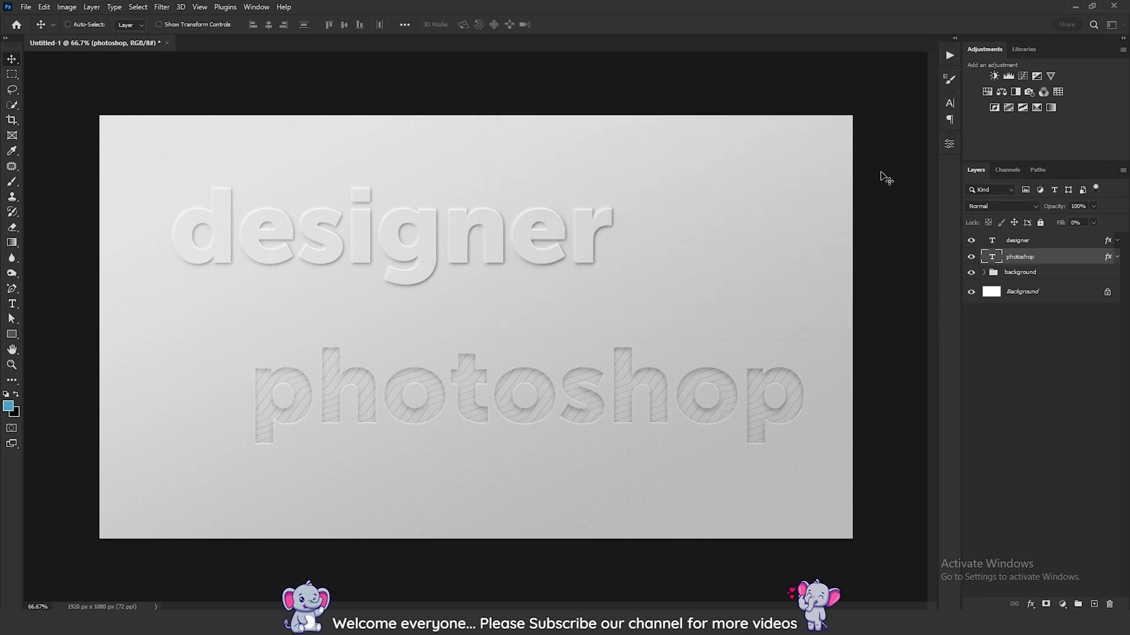